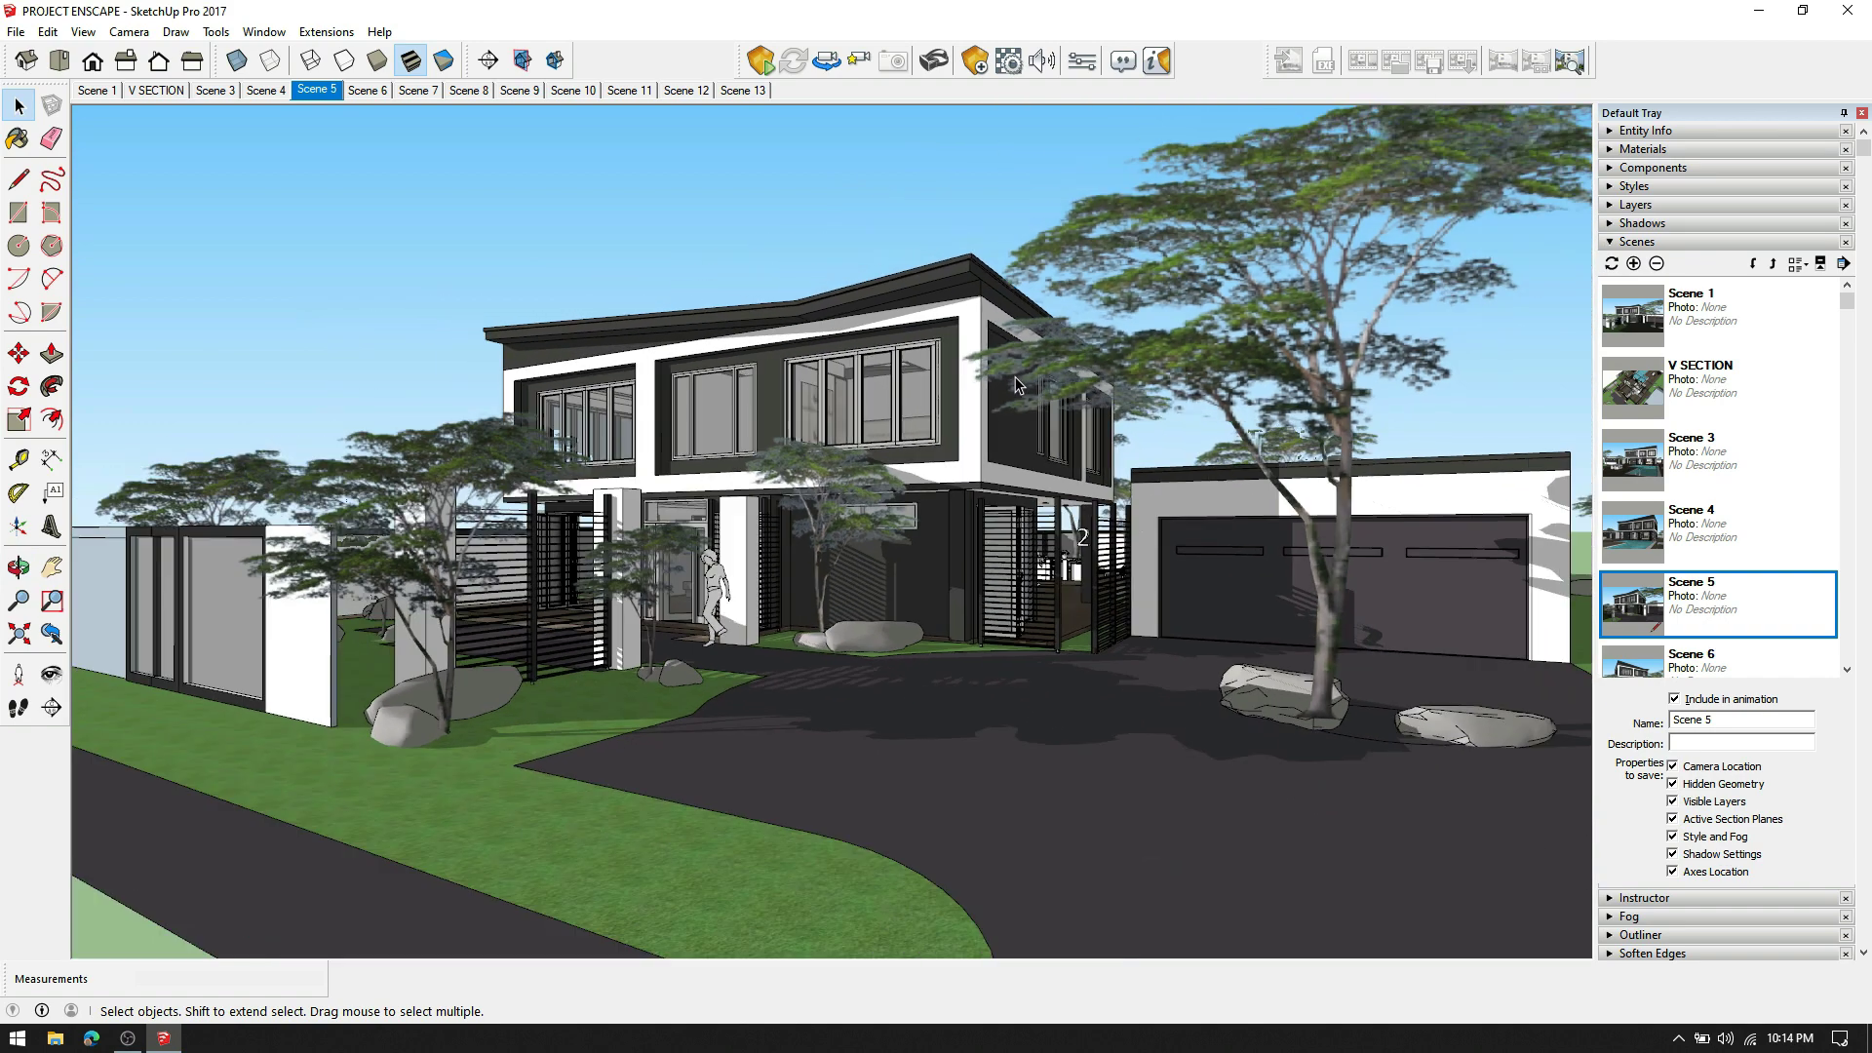
# Step: Save an elevated corner view of the garage side as a new scene named Ex
pyautogui.moveTo(1083, 430); pyautogui.dragTo(1094, 571, button='middle')
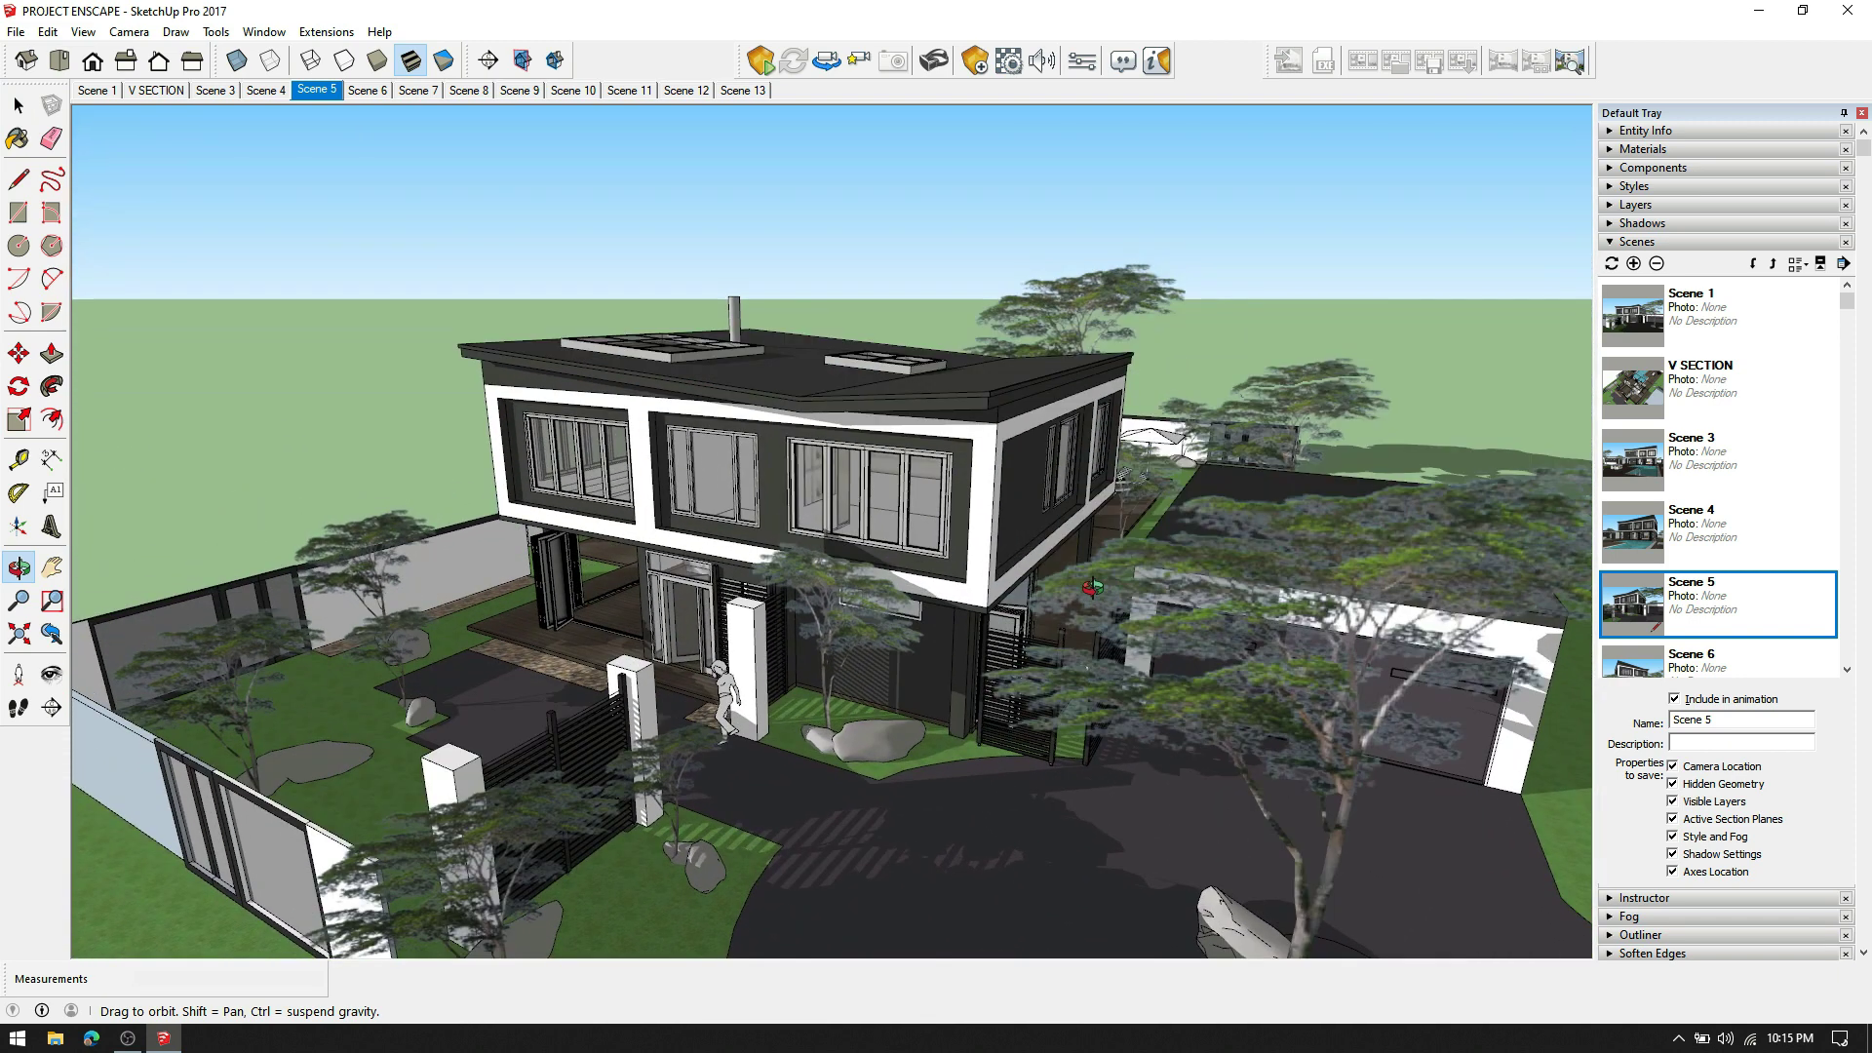
pyautogui.click(1634, 264)
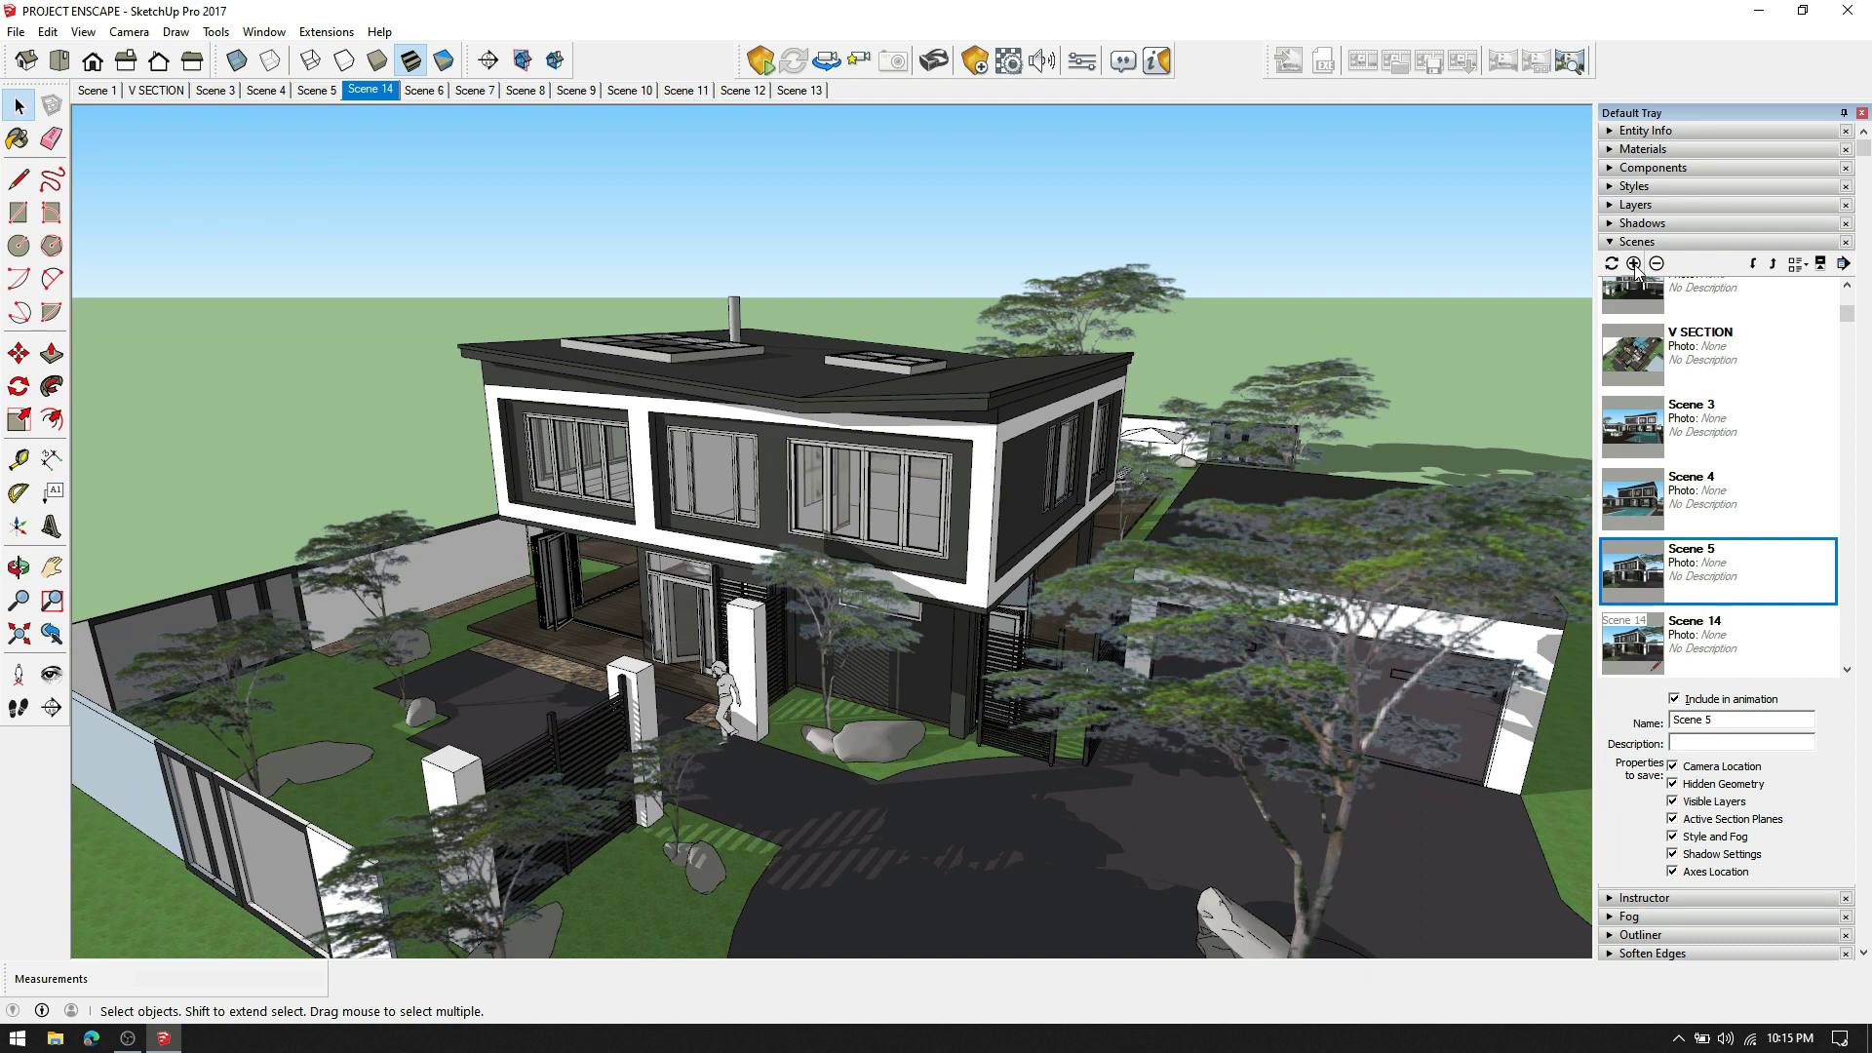
pyautogui.tripleClick(1701, 719)
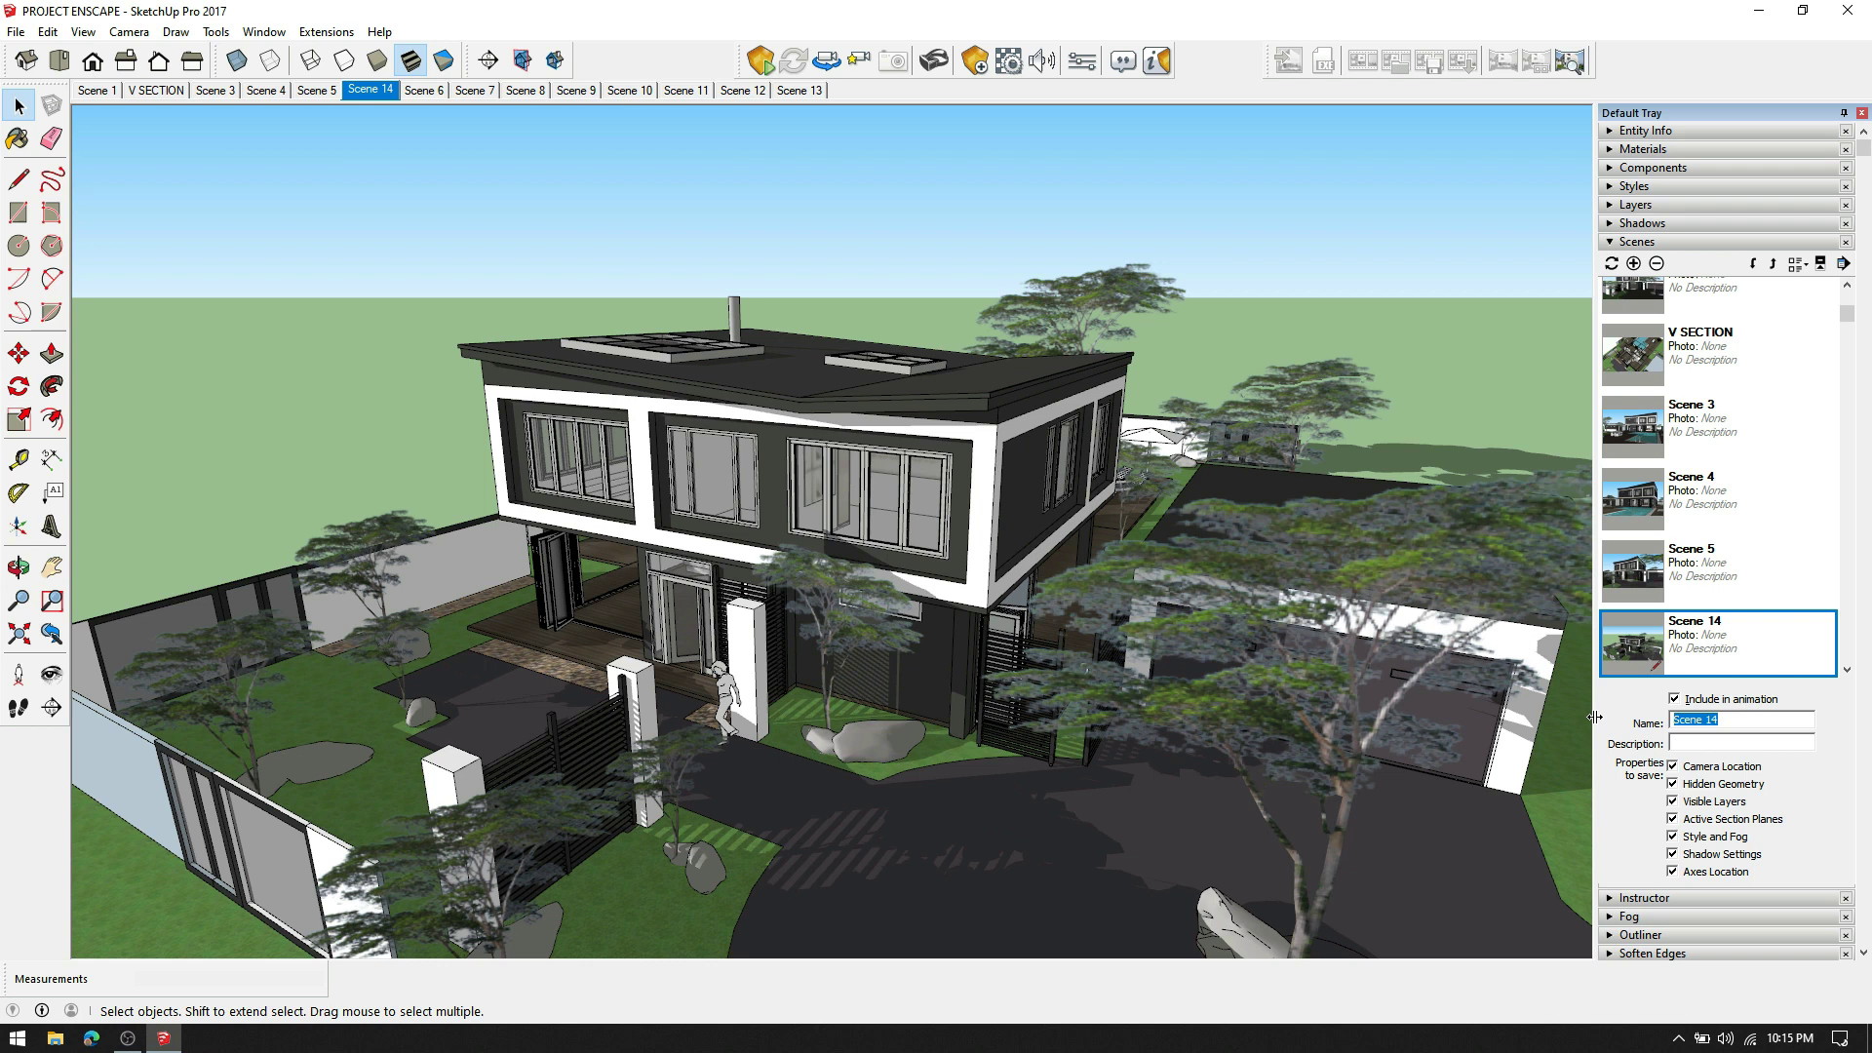
pyautogui.write('Ex')
pyautogui.press('Return')
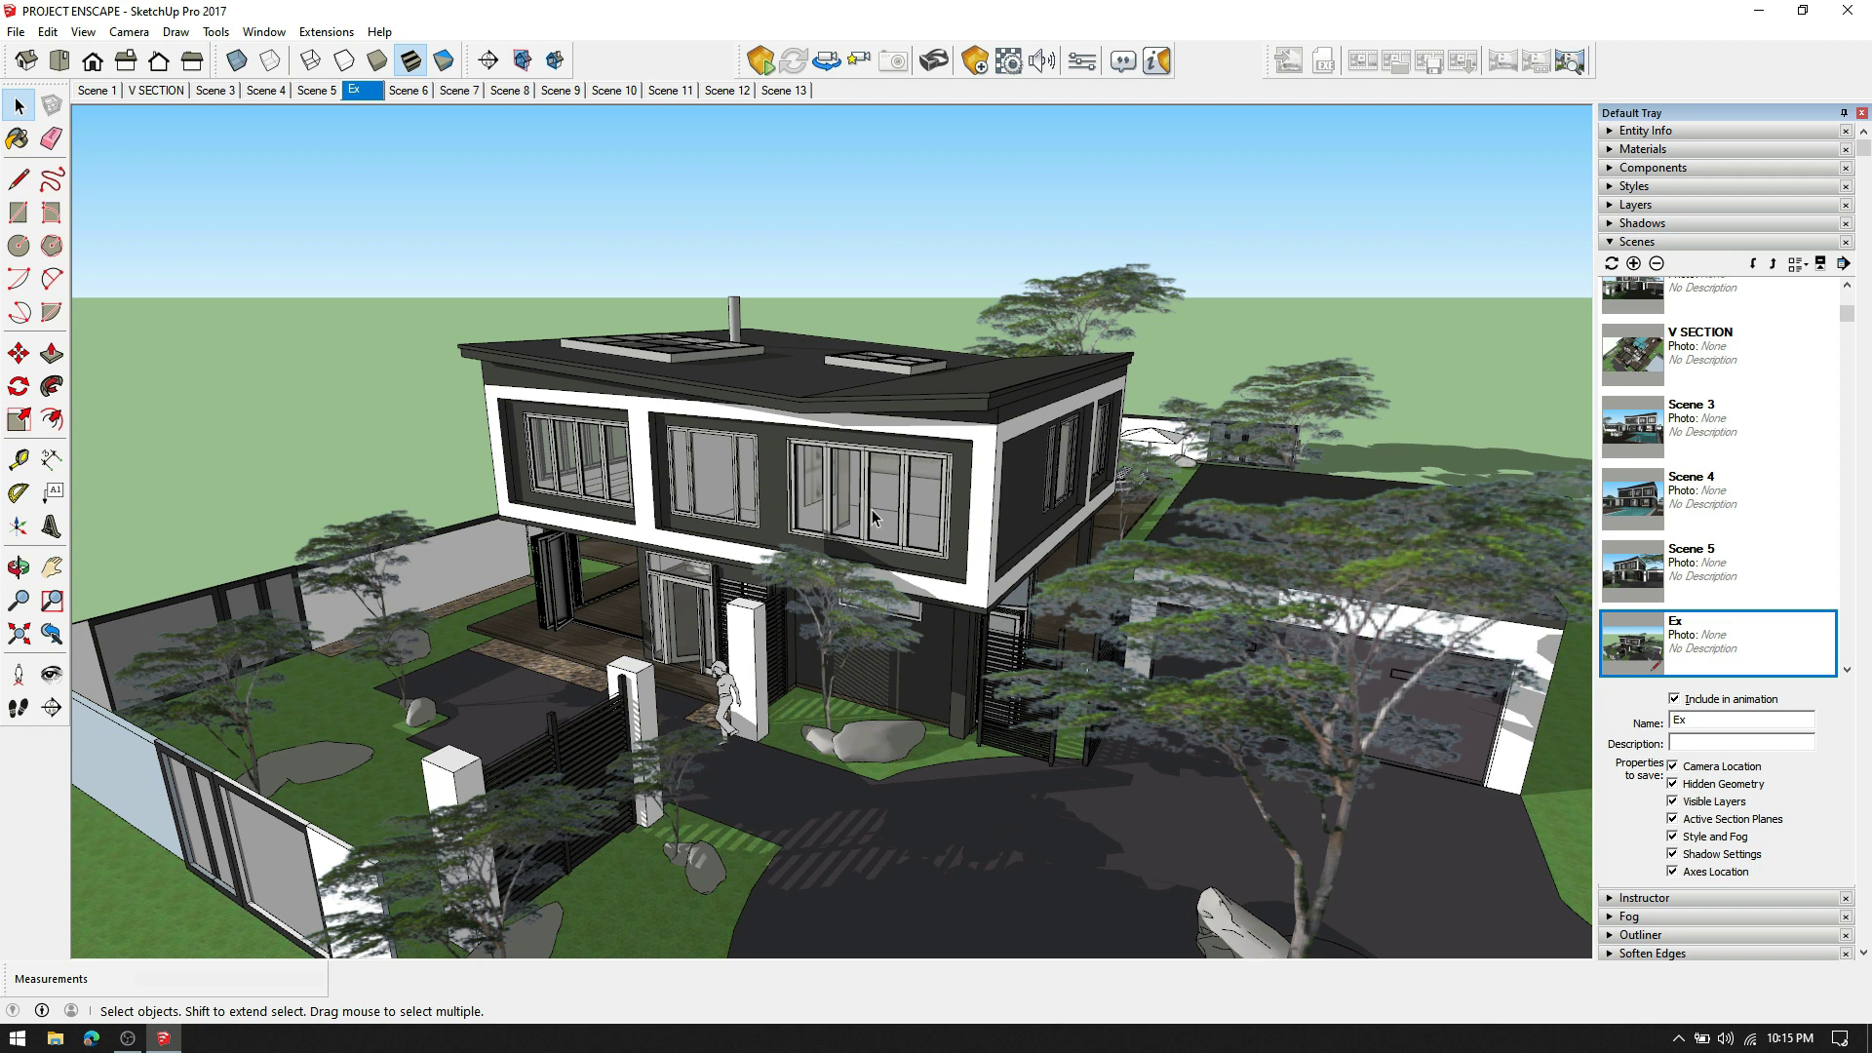
# Step: Orbit the house toward a more frontal view with the garage facing the viewer
pyautogui.scroll(-2, 858, 546)
pyautogui.moveTo(254, 383); pyautogui.dragTo(531, 500, button='middle')
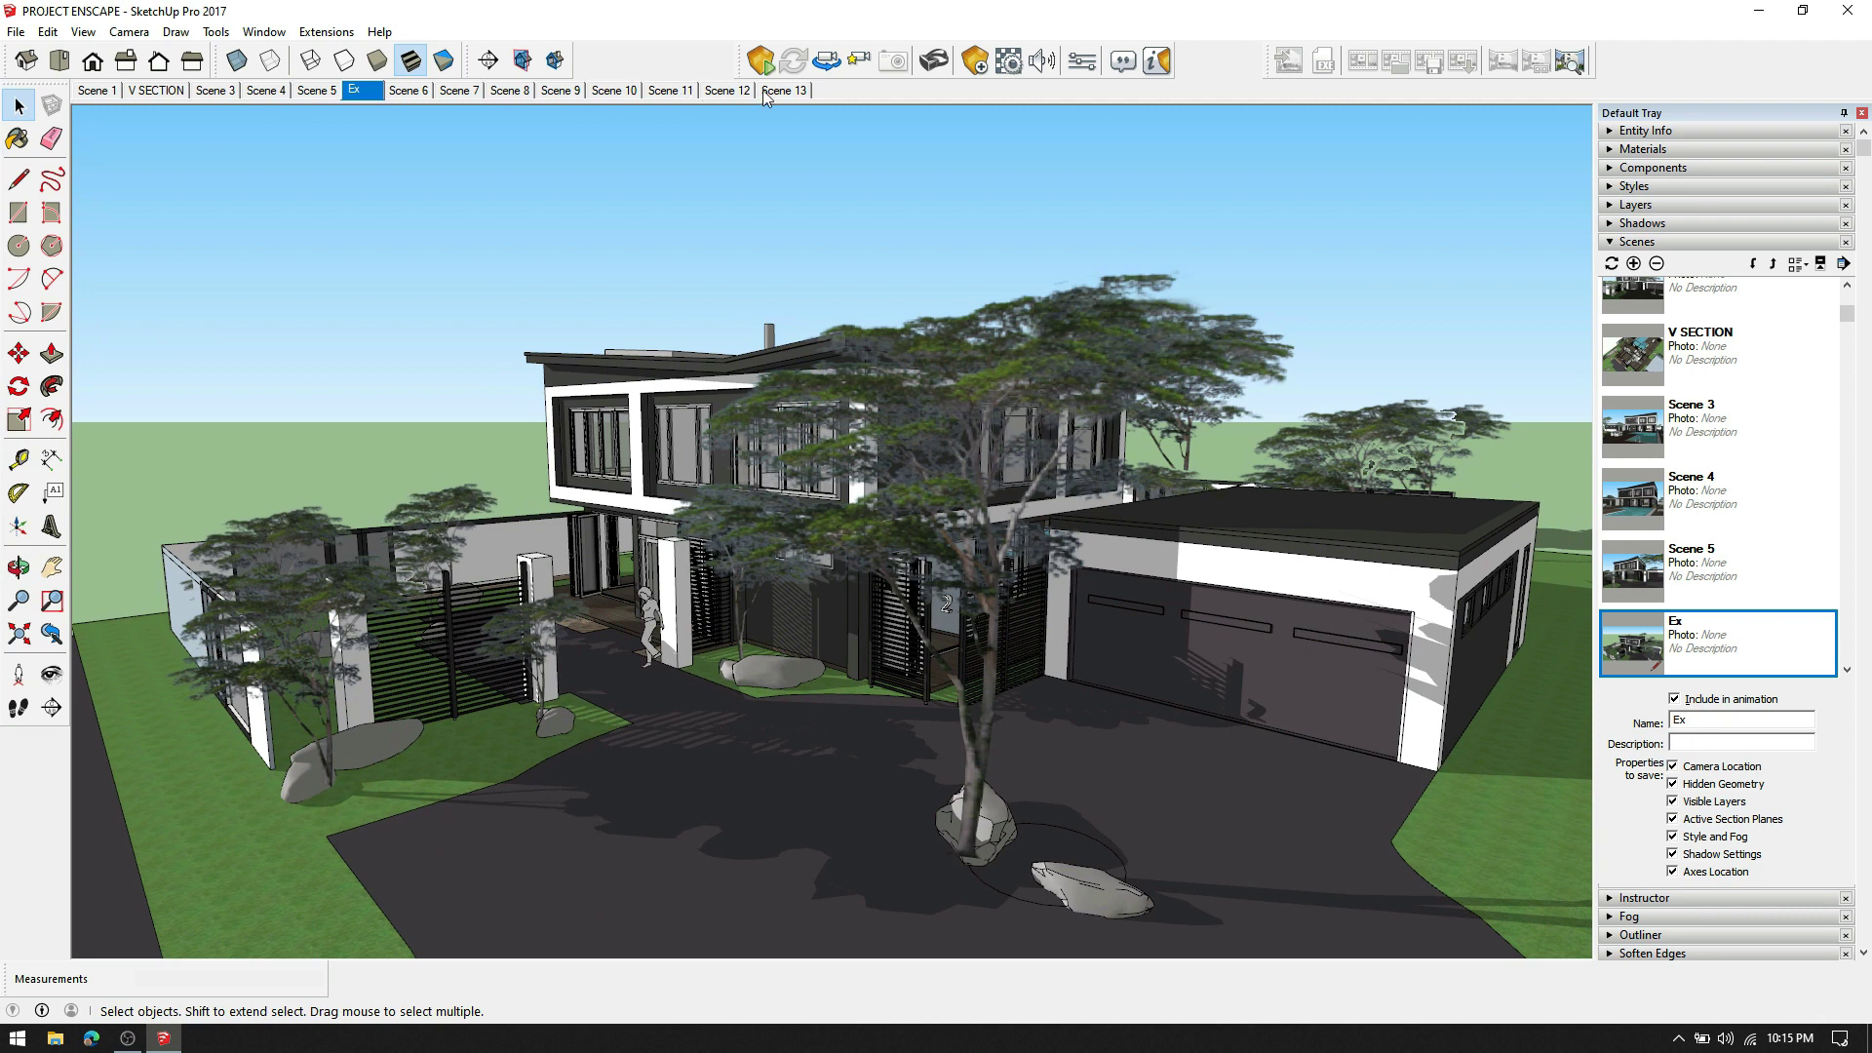
pyautogui.moveTo(748, 433); pyautogui.dragTo(928, 453, button='middle')
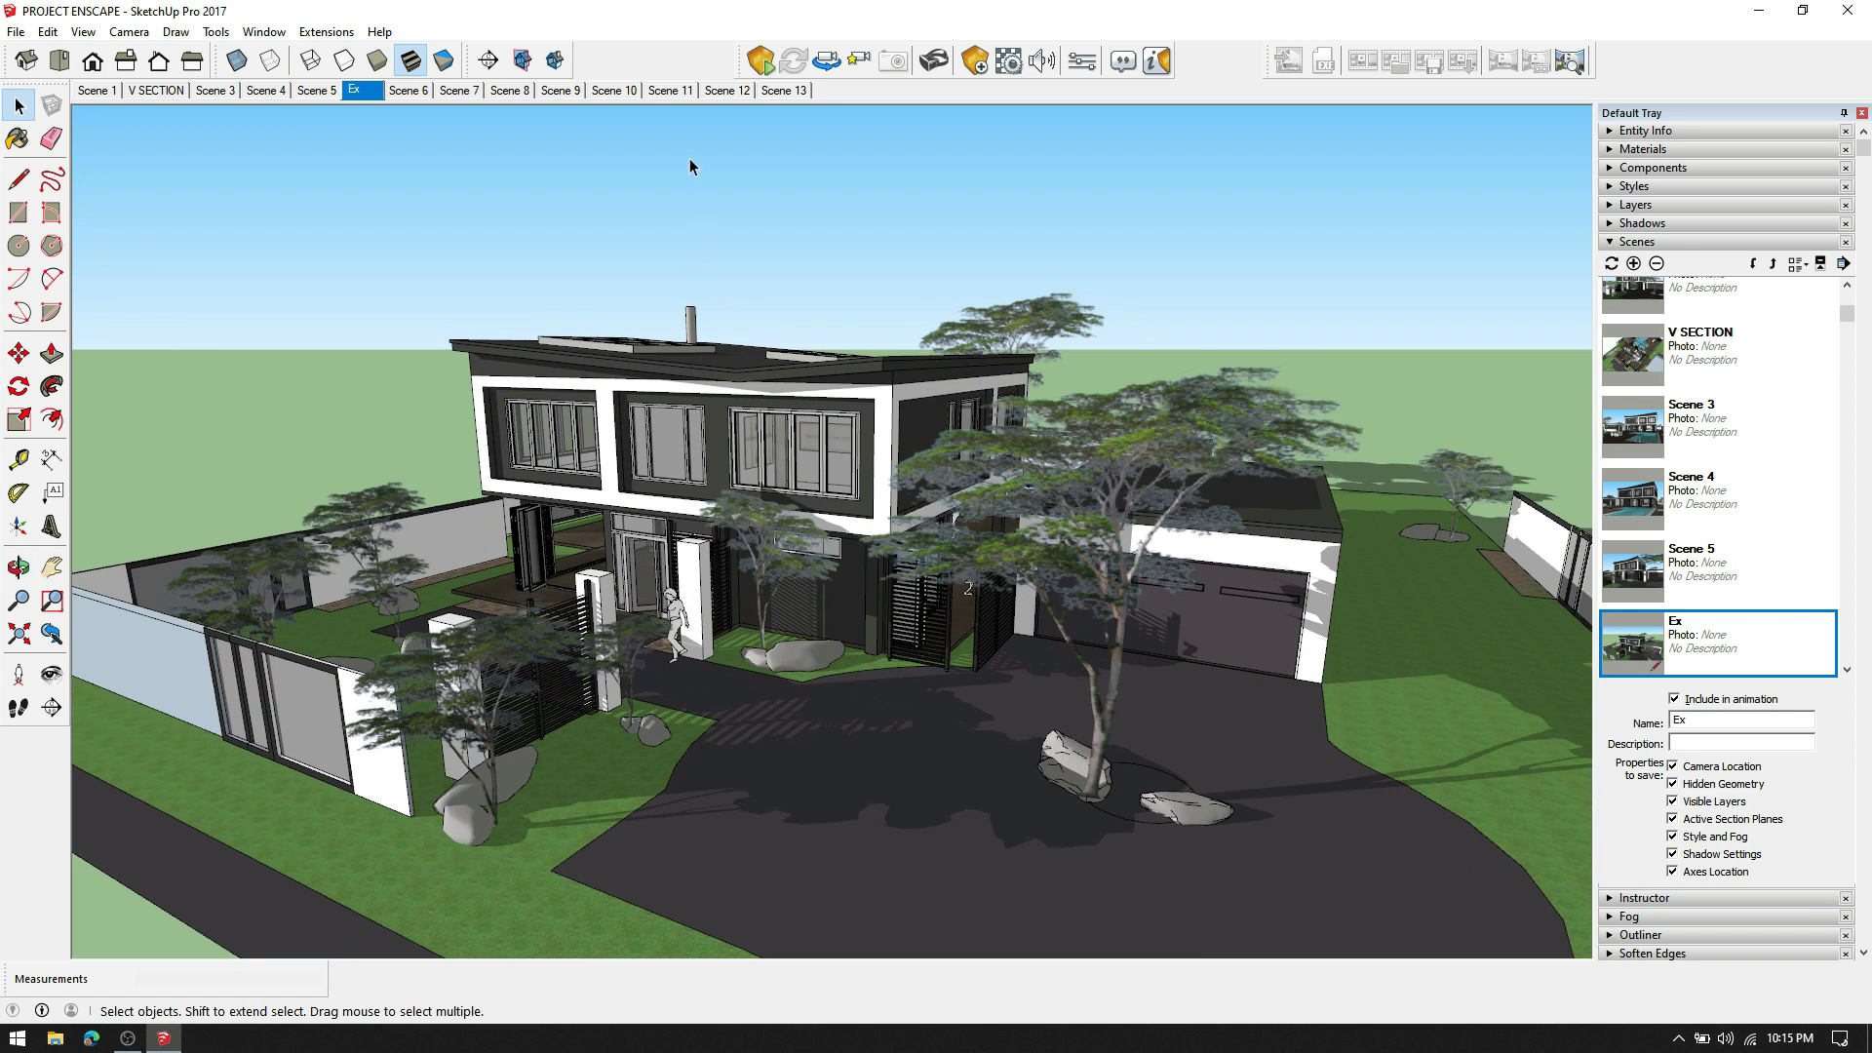
pyautogui.rightClick(1225, 75)
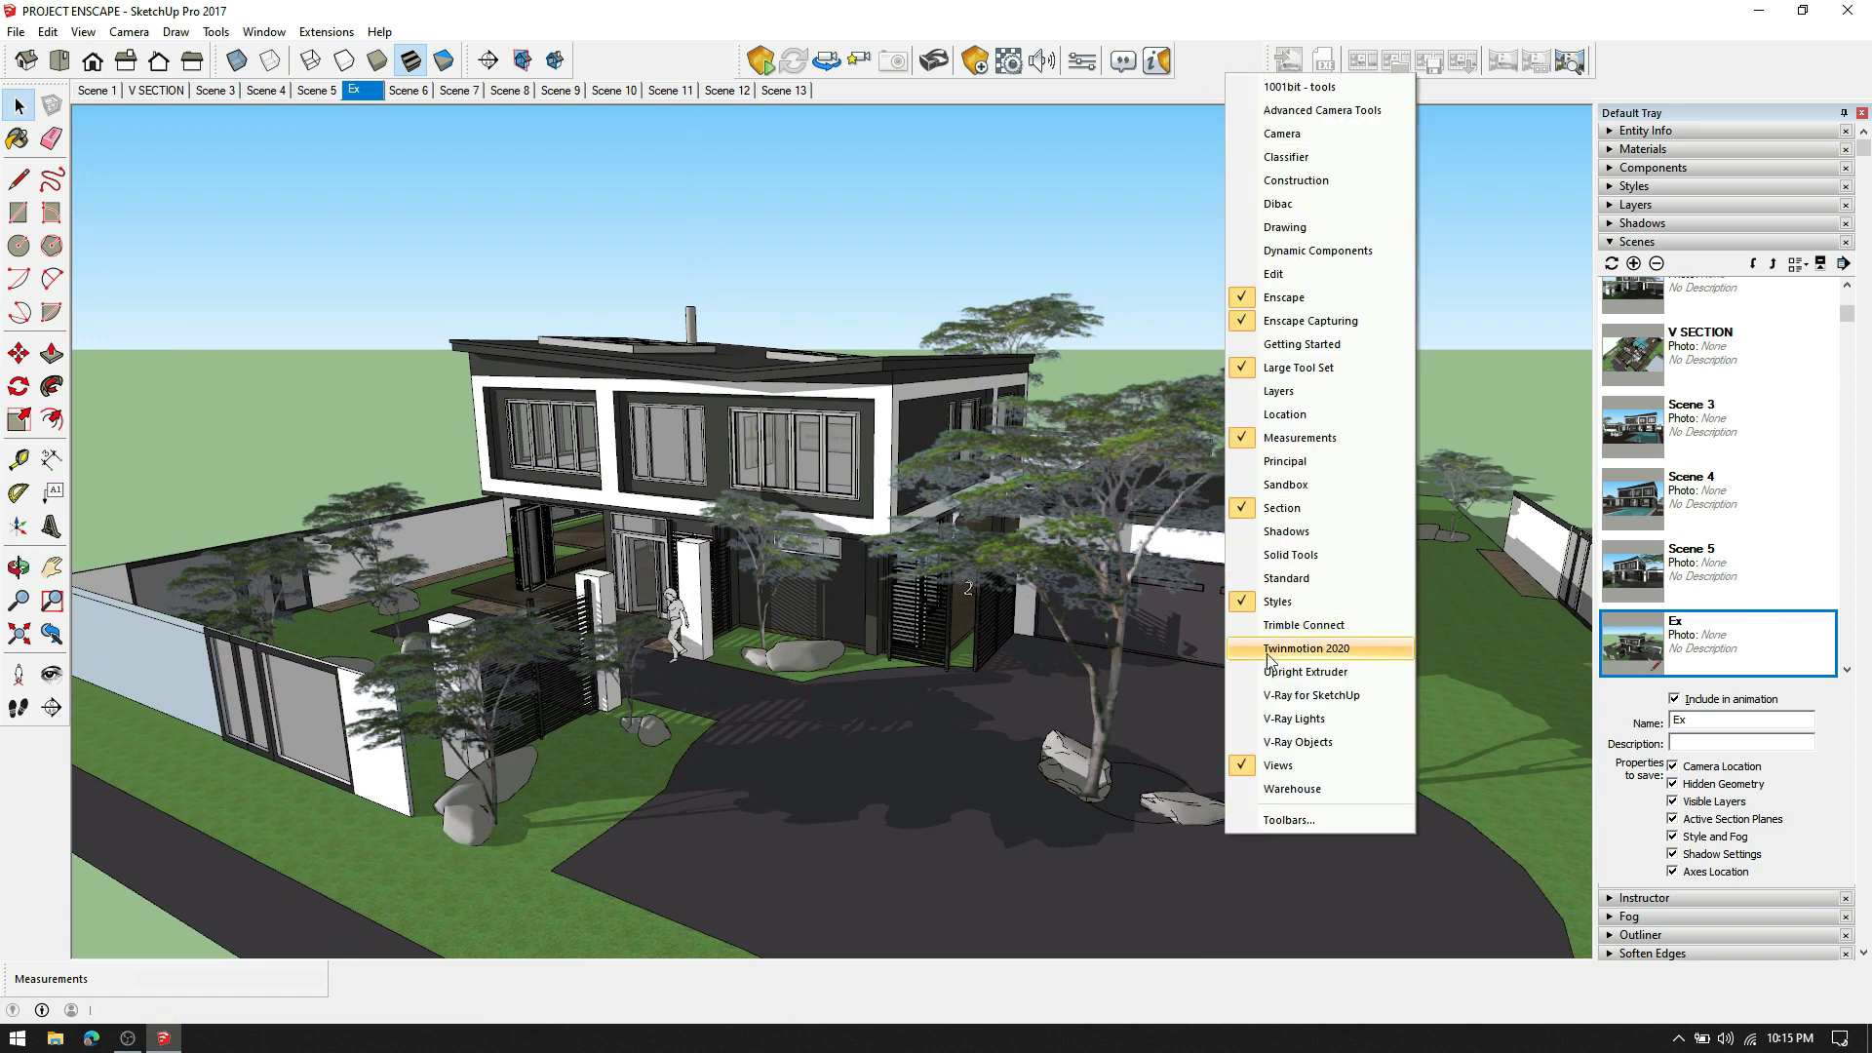
# Step: Dock the V-Ray for SketchUp toolbar and open the V-Ray Asset Editor's material list
pyautogui.click(1280, 698)
pyautogui.moveTo(422, 312)
pyautogui.mouseDown()
pyautogui.moveTo(949, 107)
pyautogui.moveTo(949, 70)
pyautogui.moveTo(1101, 63)
pyautogui.mouseUp()
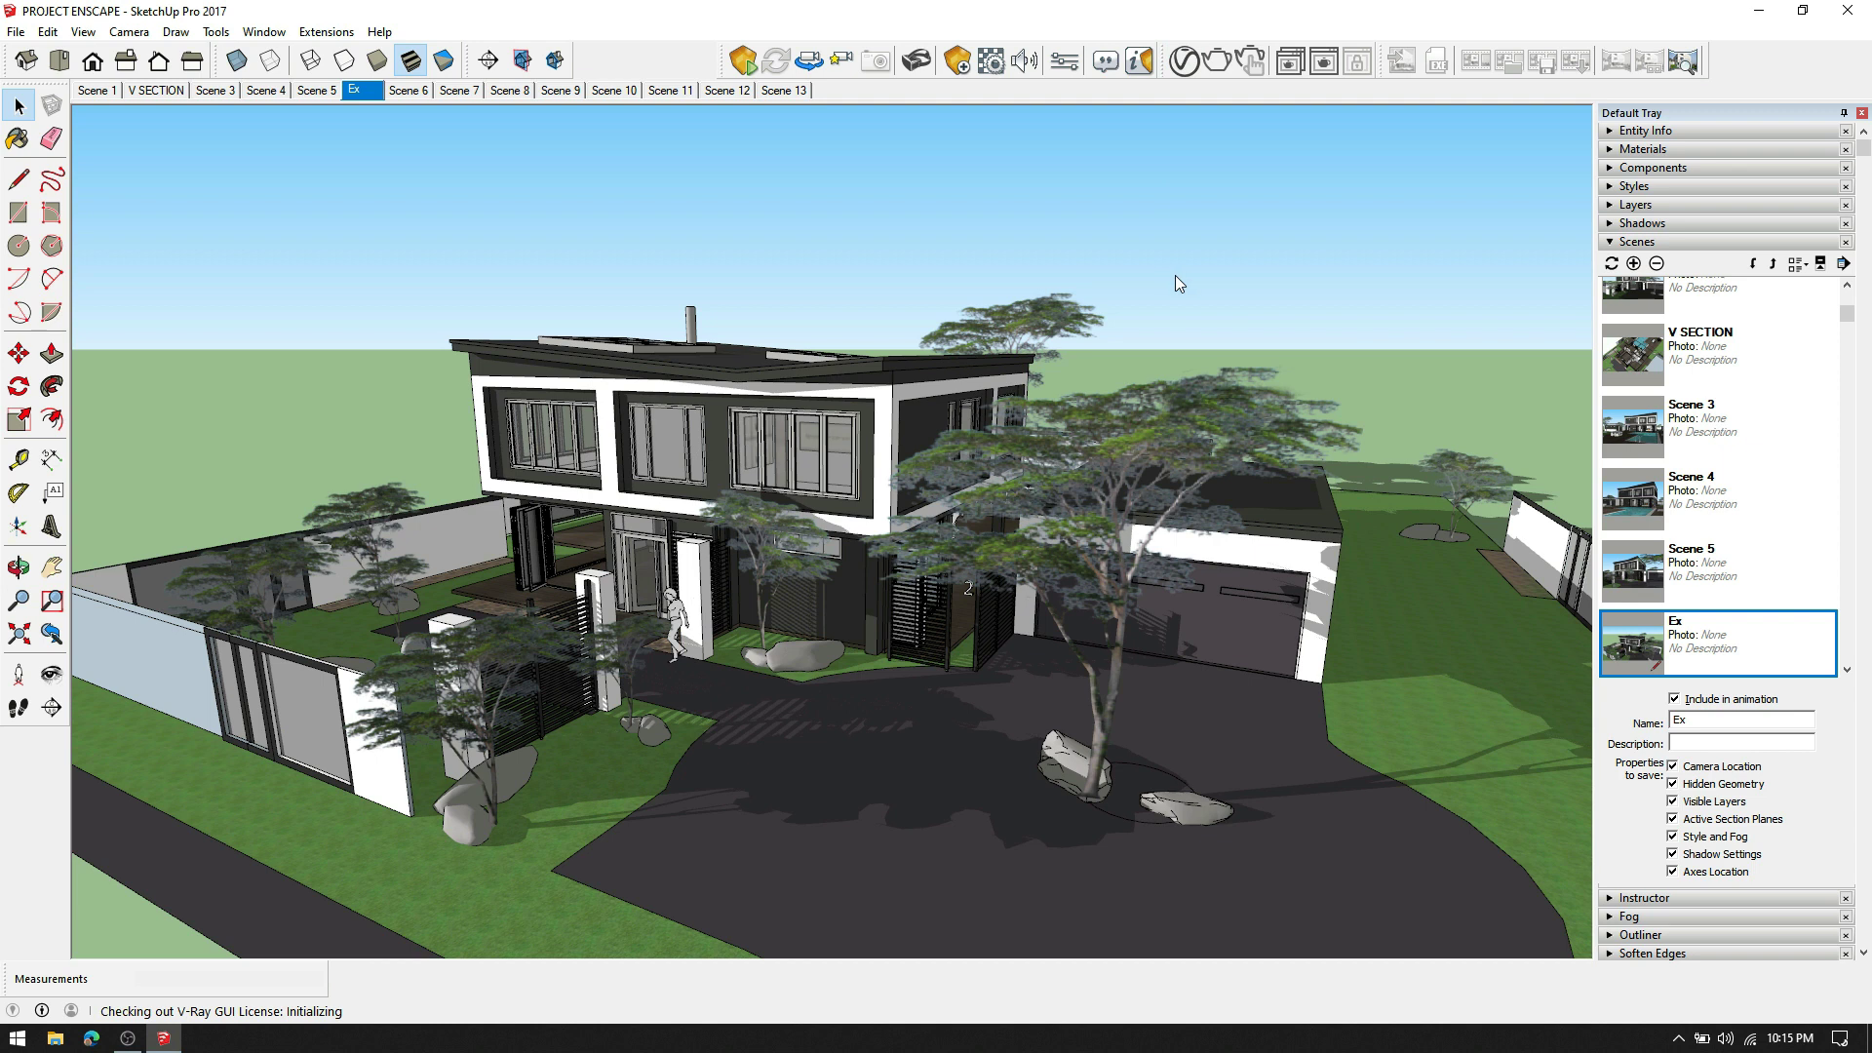
pyautogui.click(1727, 240)
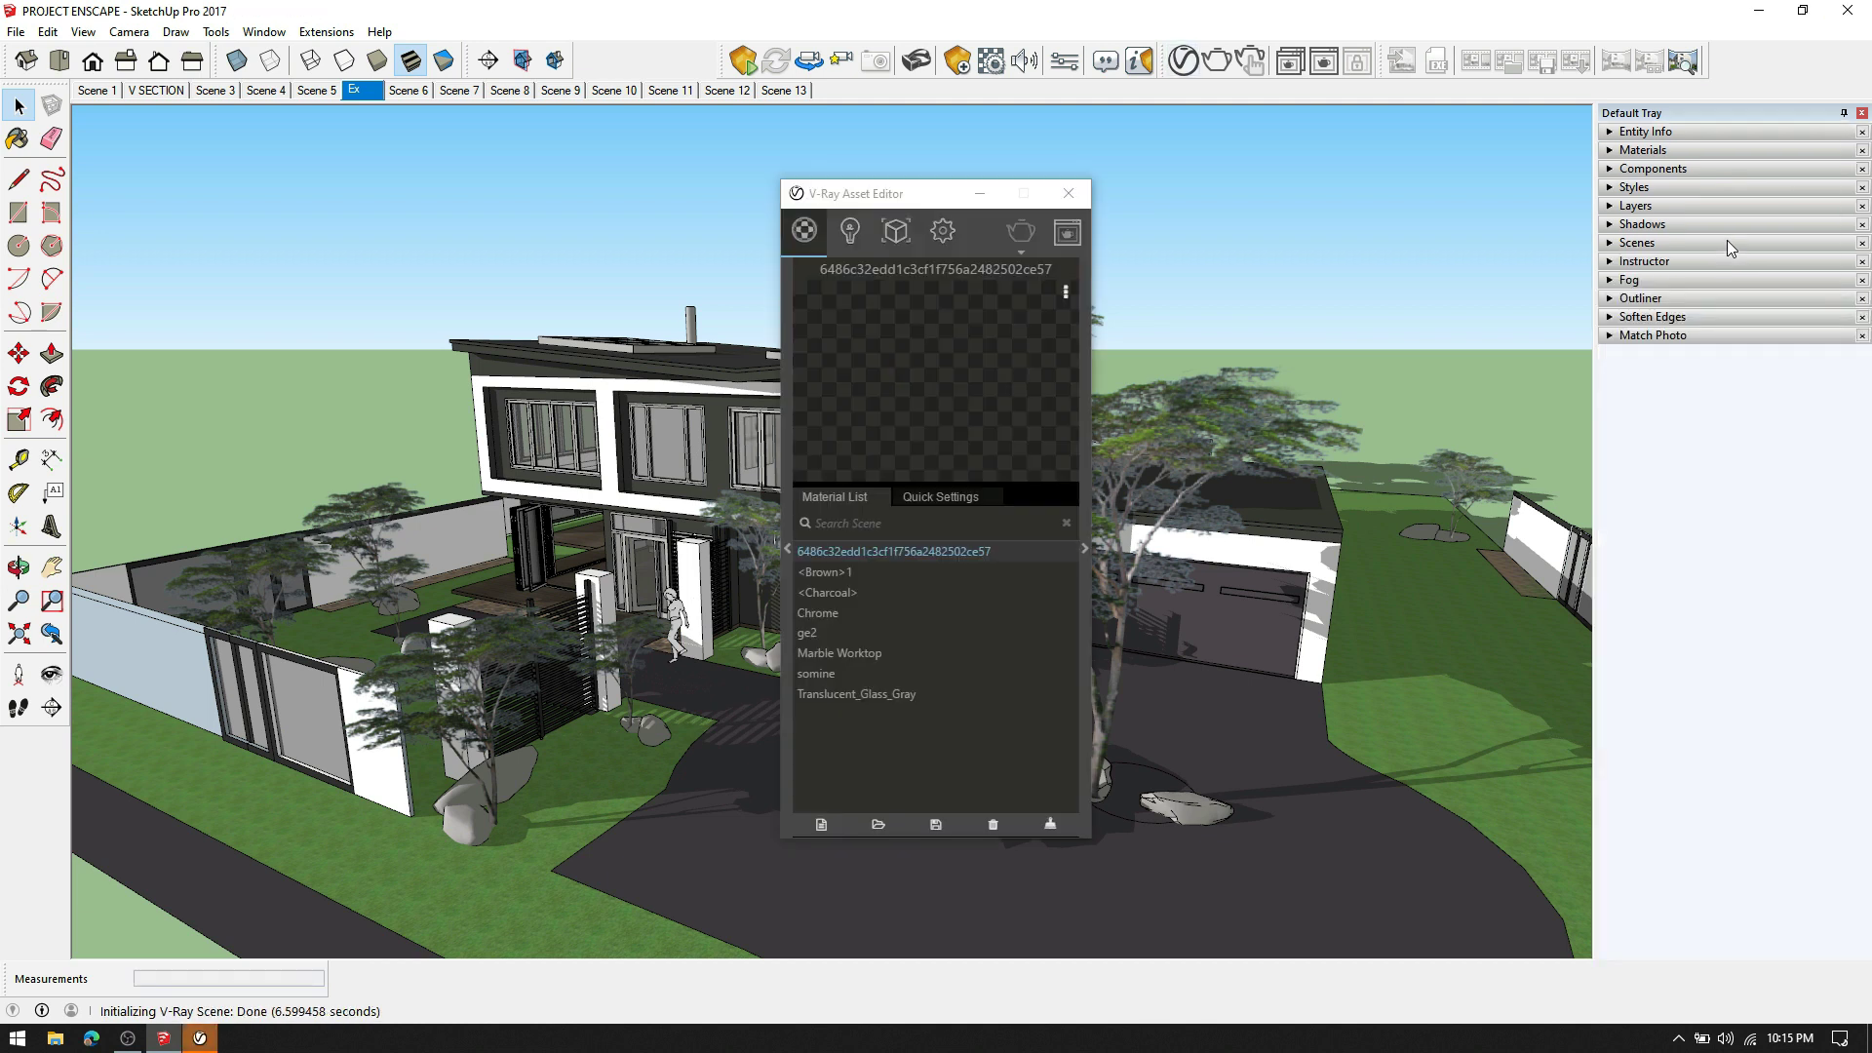
pyautogui.click(1633, 150)
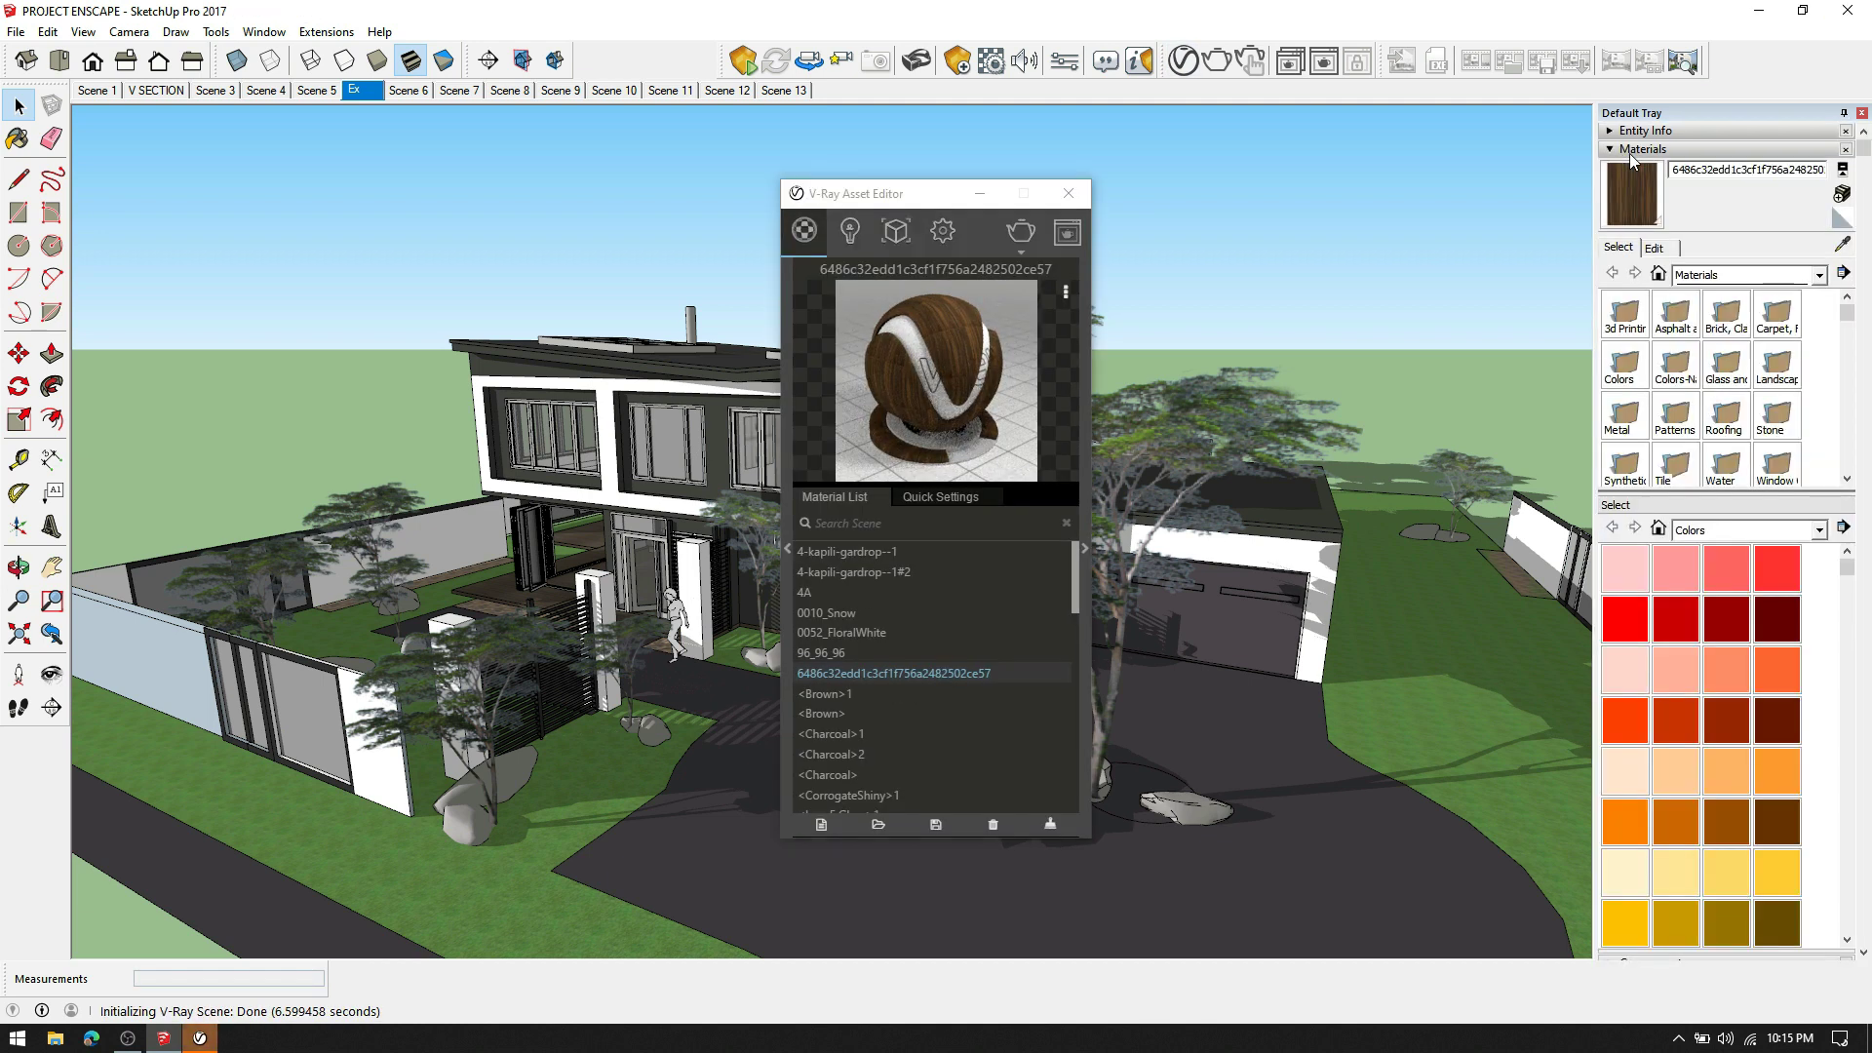
# Step: Browse the V-Ray library and add Concrete Simple D02 2m to the model's materials
pyautogui.click(787, 278)
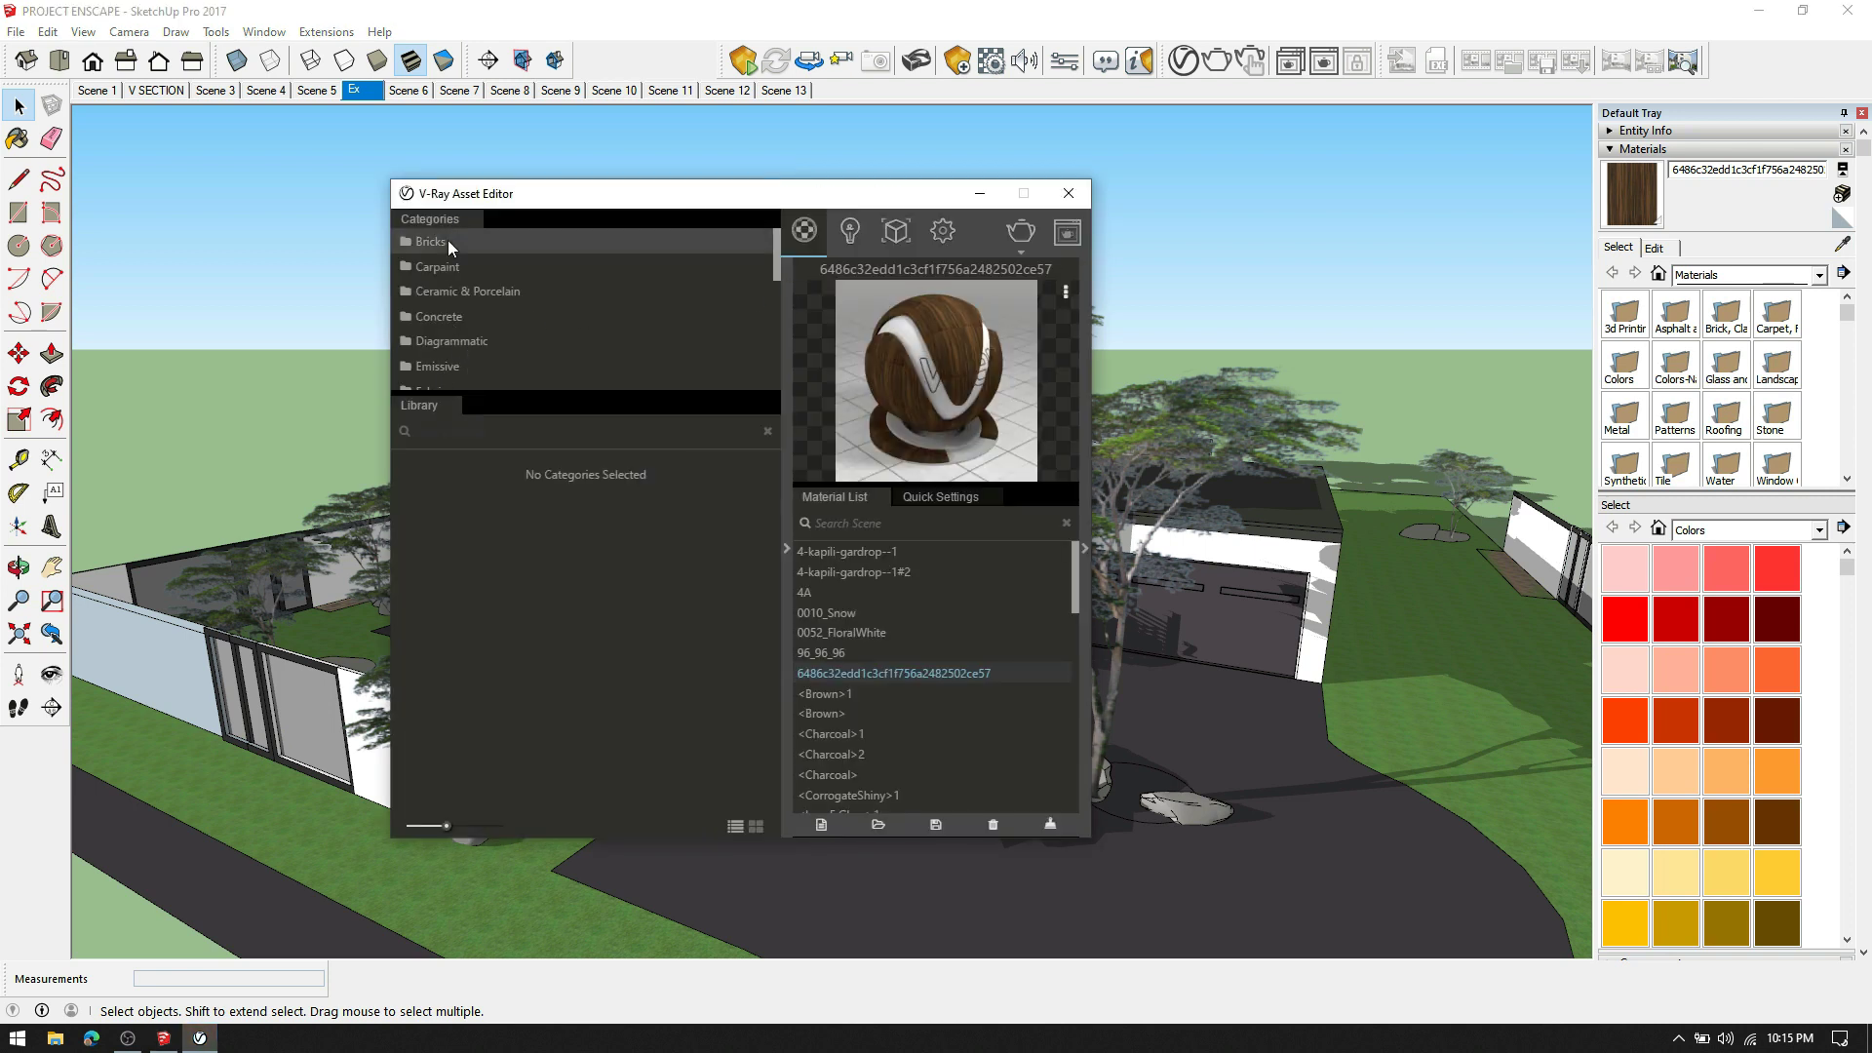
pyautogui.click(448, 240)
pyautogui.click(458, 314)
pyautogui.click(469, 291)
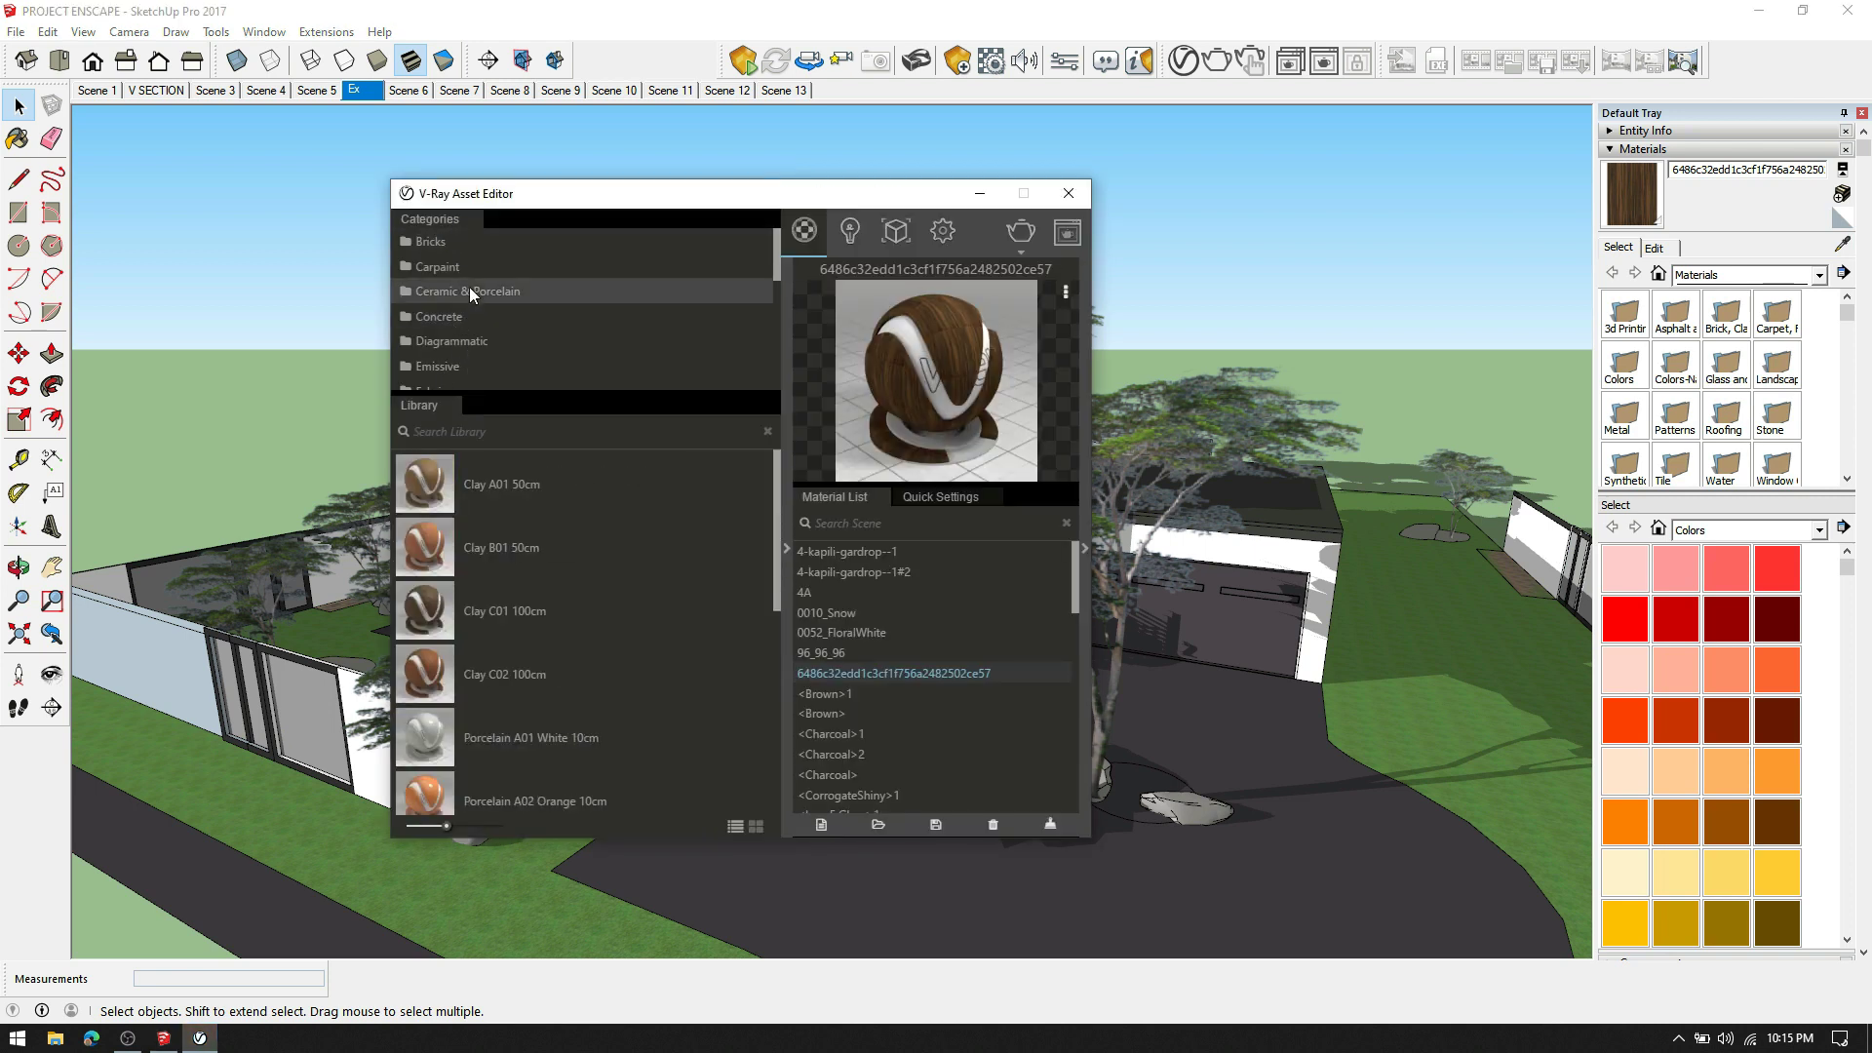
pyautogui.click(453, 369)
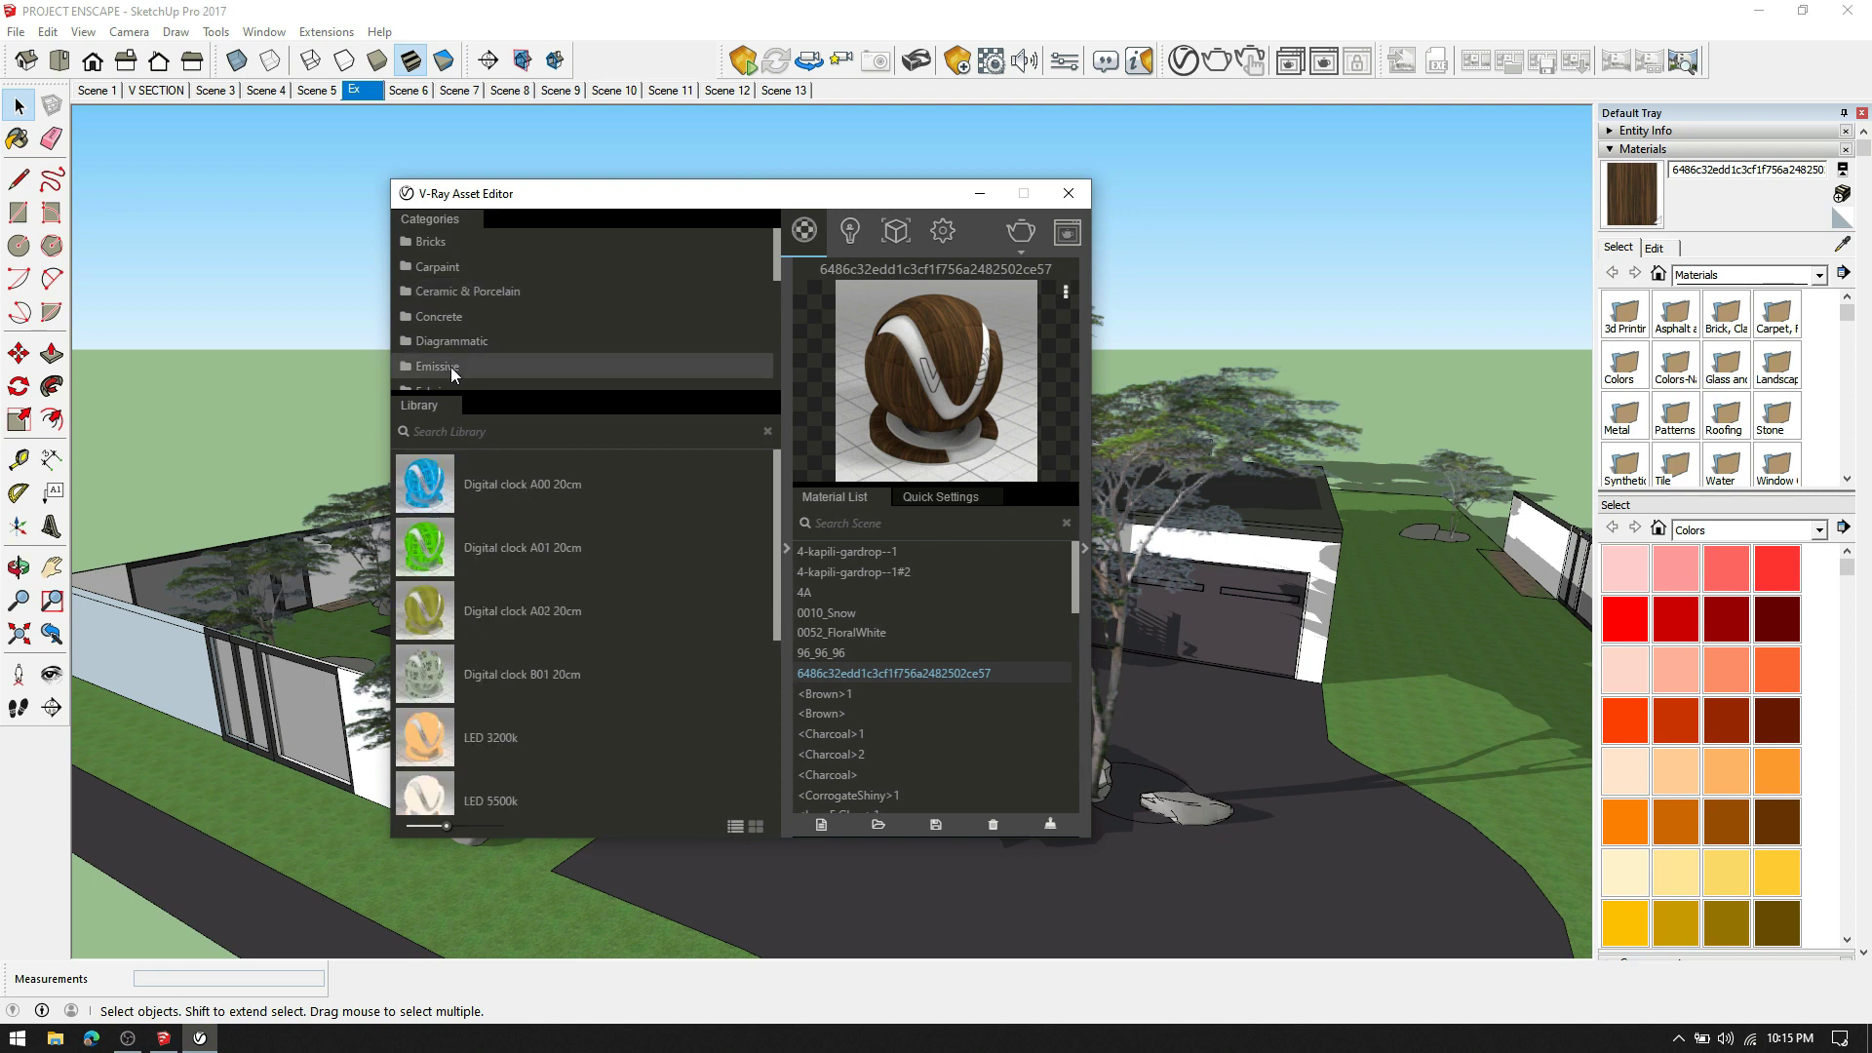
pyautogui.click(492, 321)
pyautogui.scroll(-10, 600, 554)
pyautogui.scroll(-1, 615, 621)
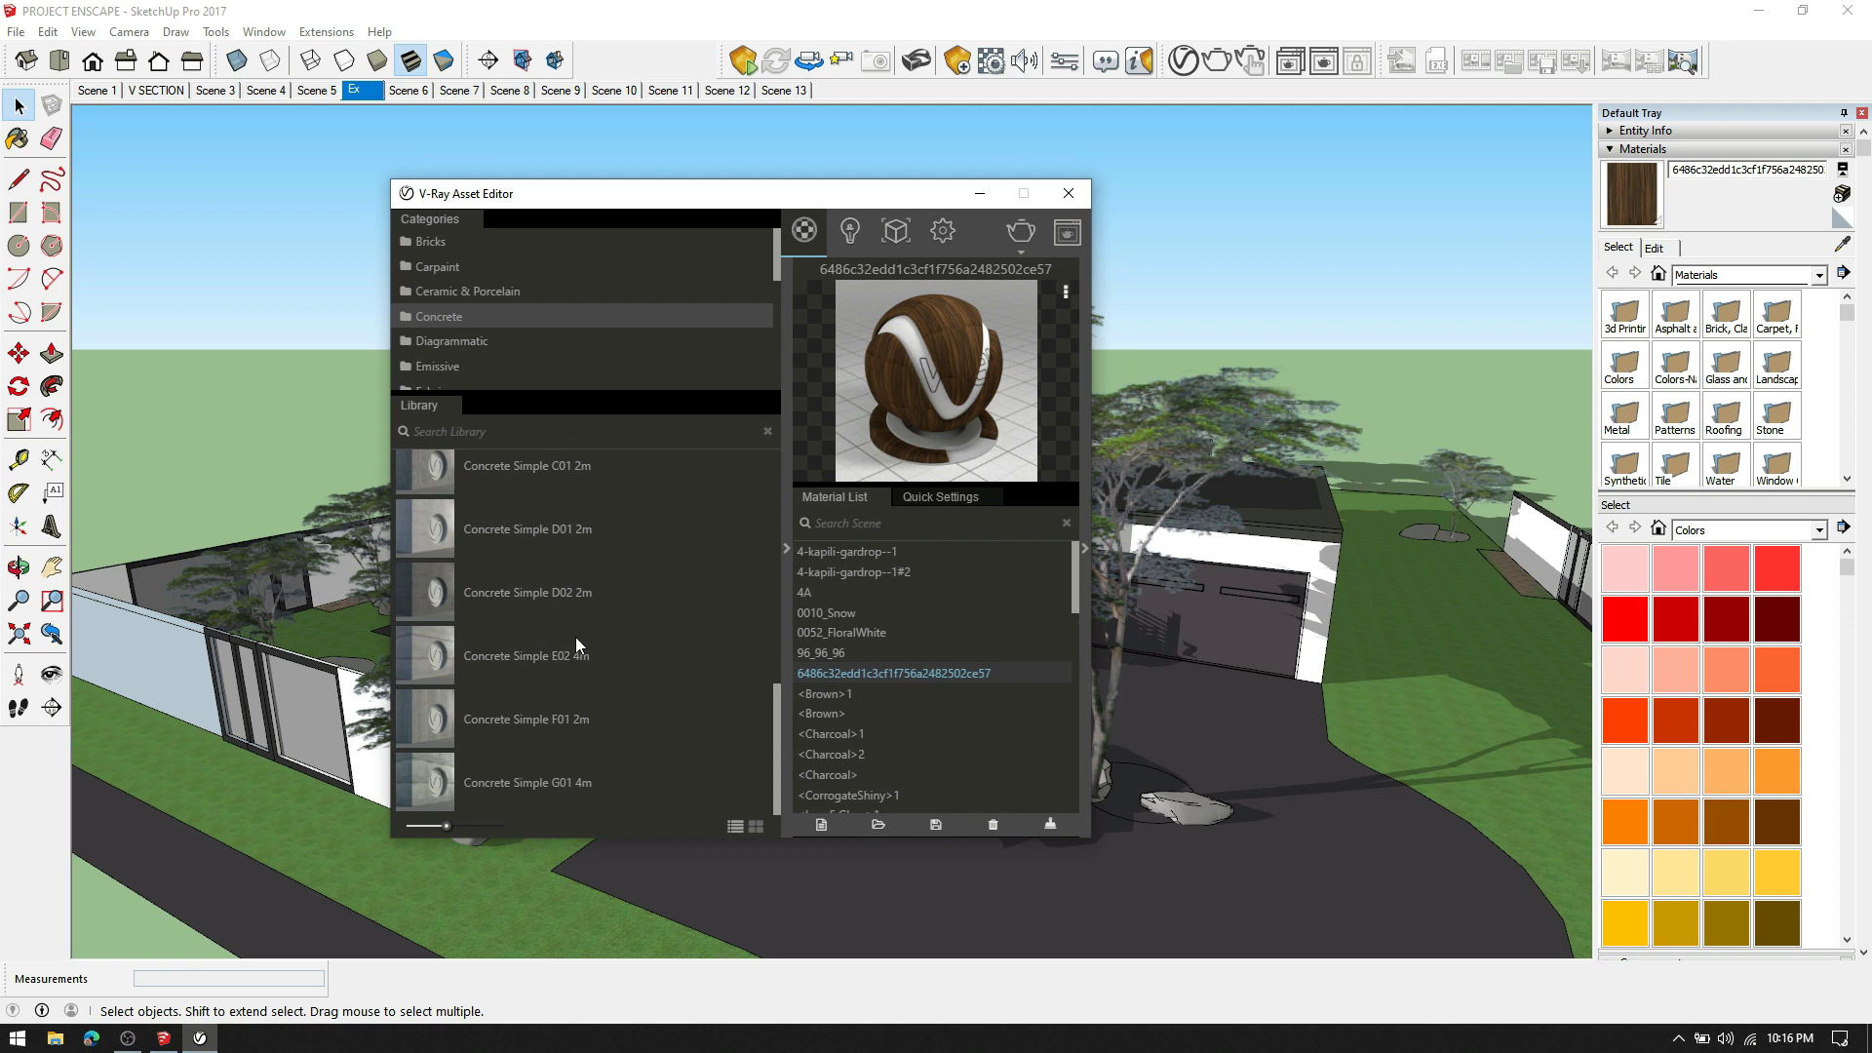
pyautogui.moveTo(460, 581); pyautogui.dragTo(878, 611)
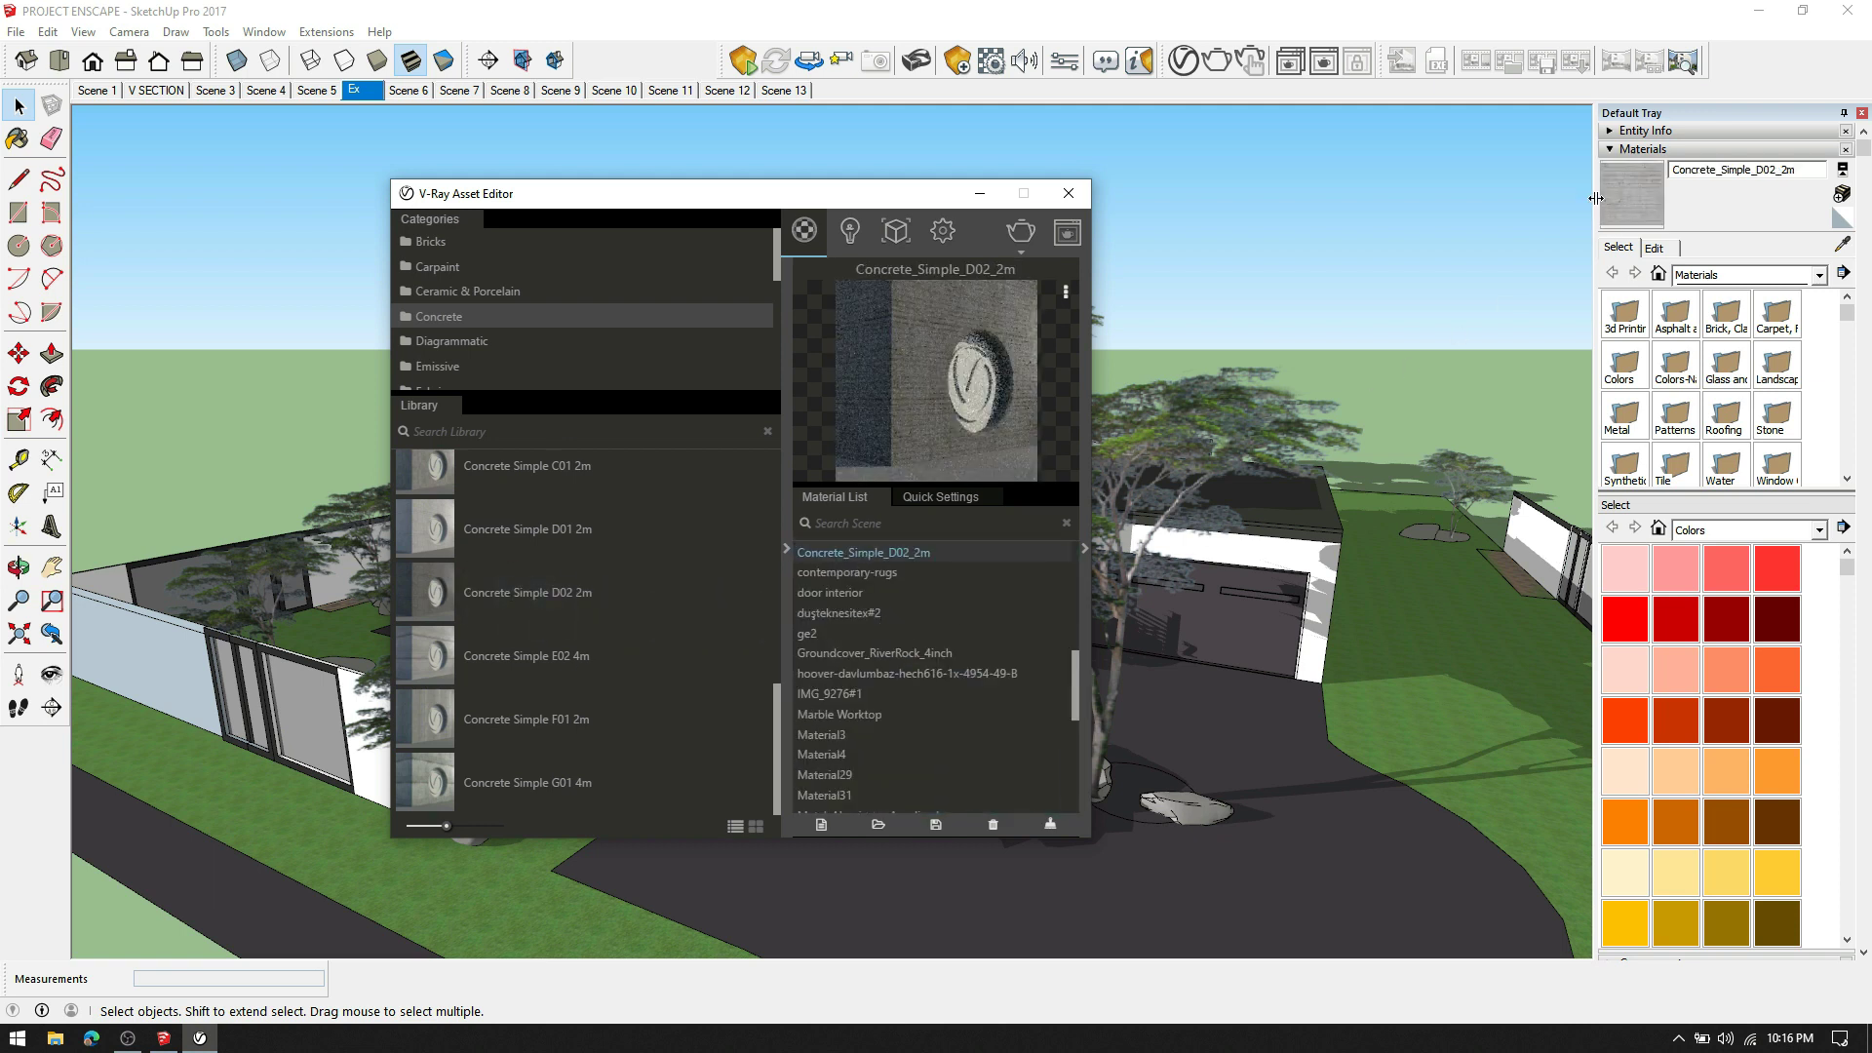
# Step: Close the V-Ray Asset Editor and collapse the materials panel in the tray
pyautogui.click(18, 138)
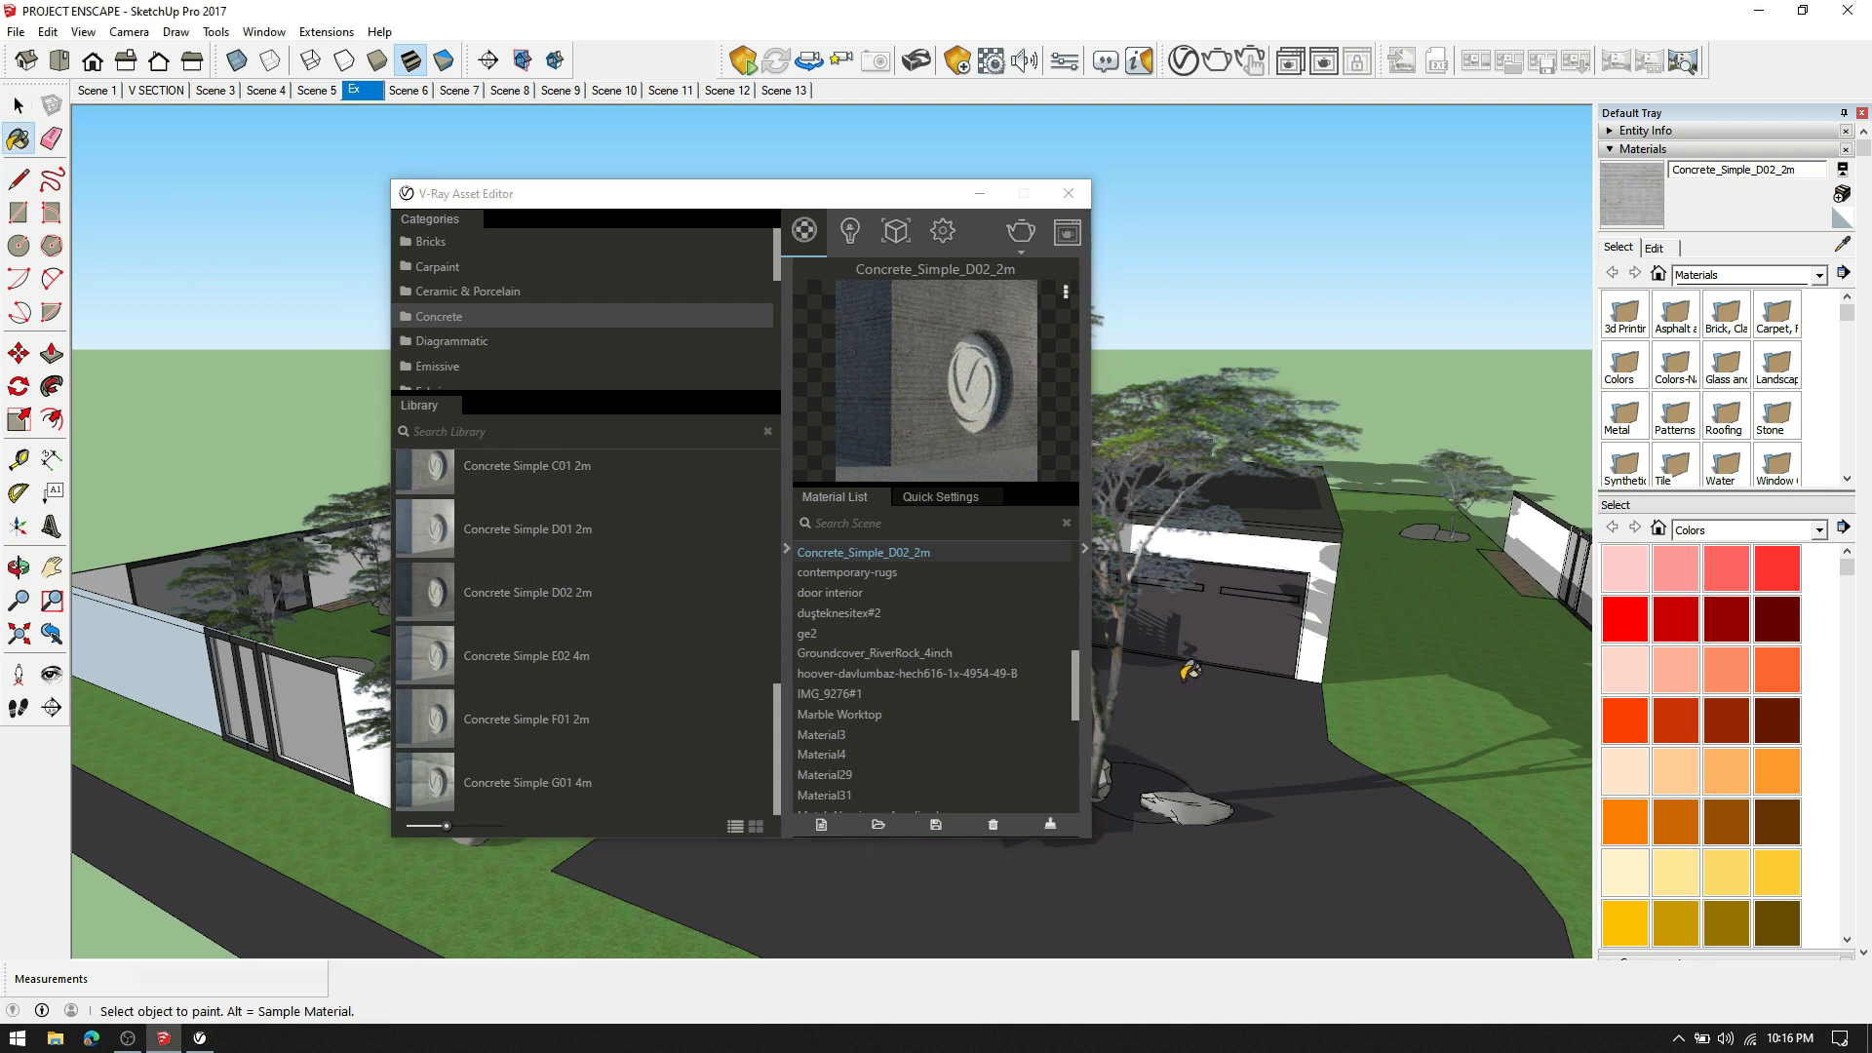
pyautogui.scroll(5, 579, 700)
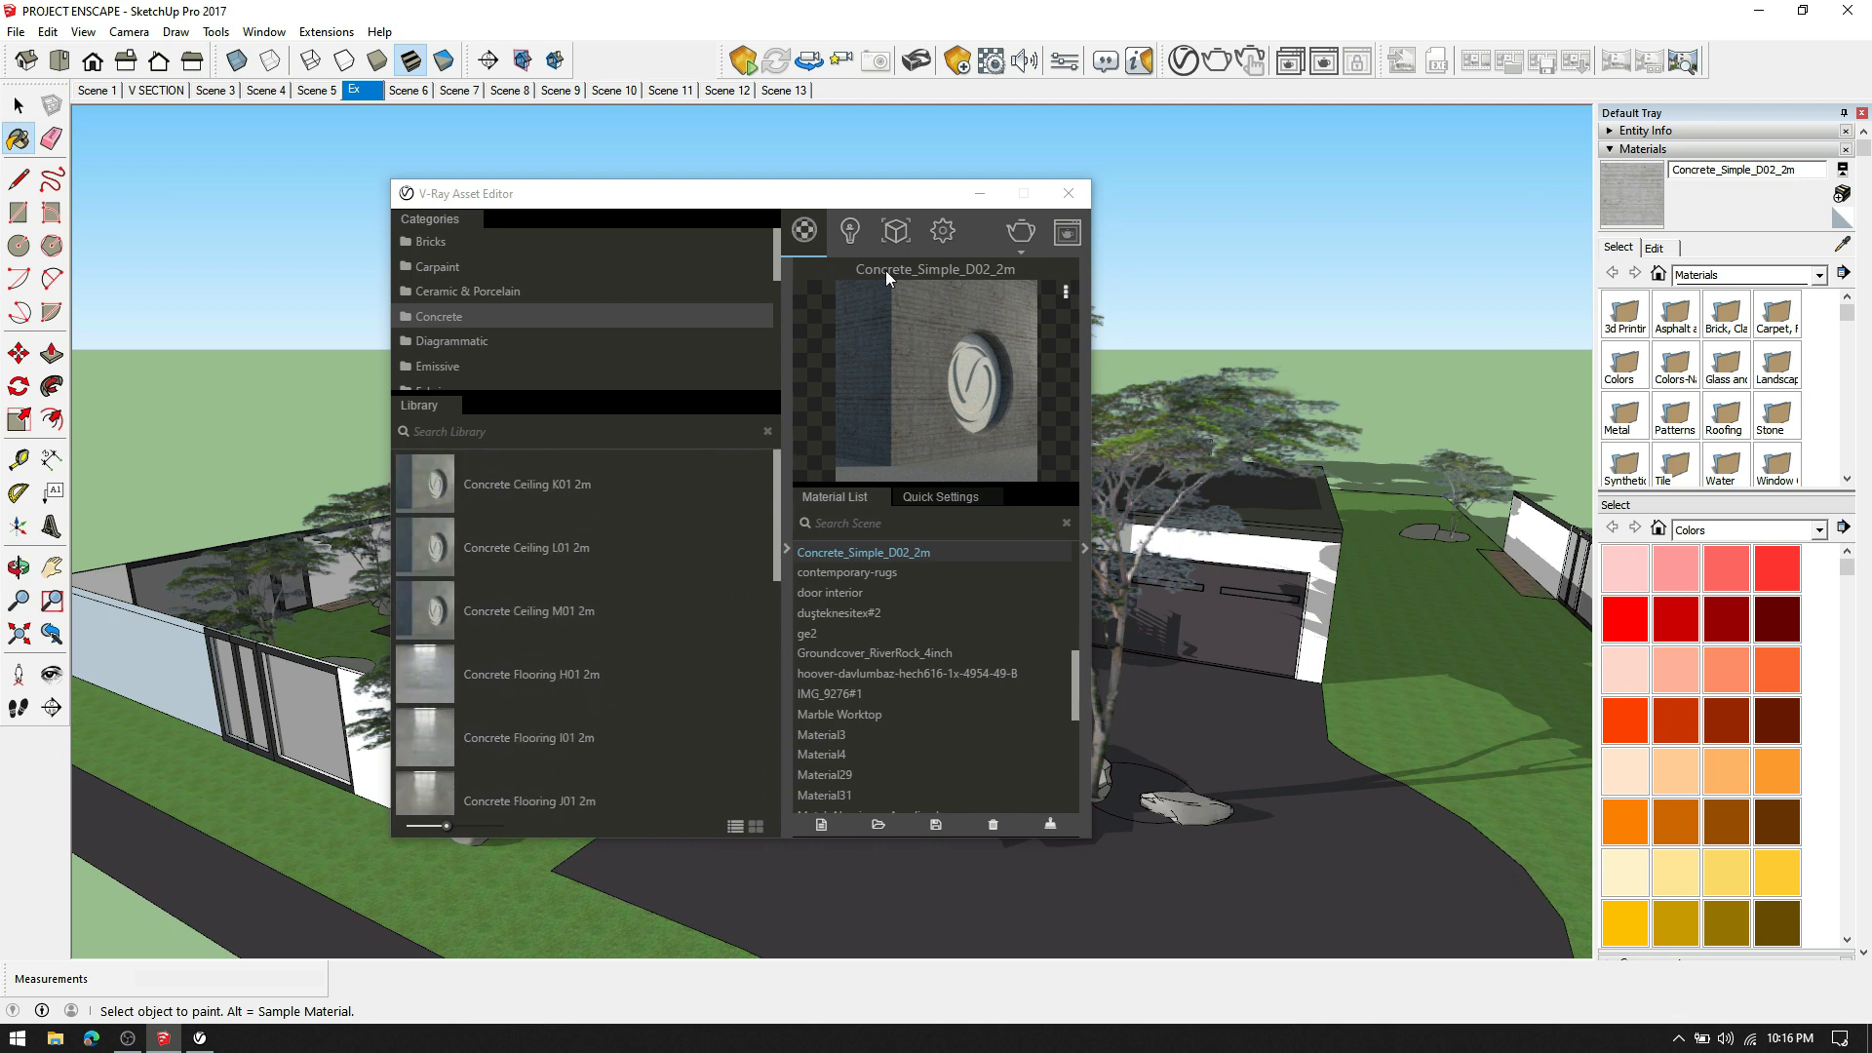
pyautogui.click(1066, 195)
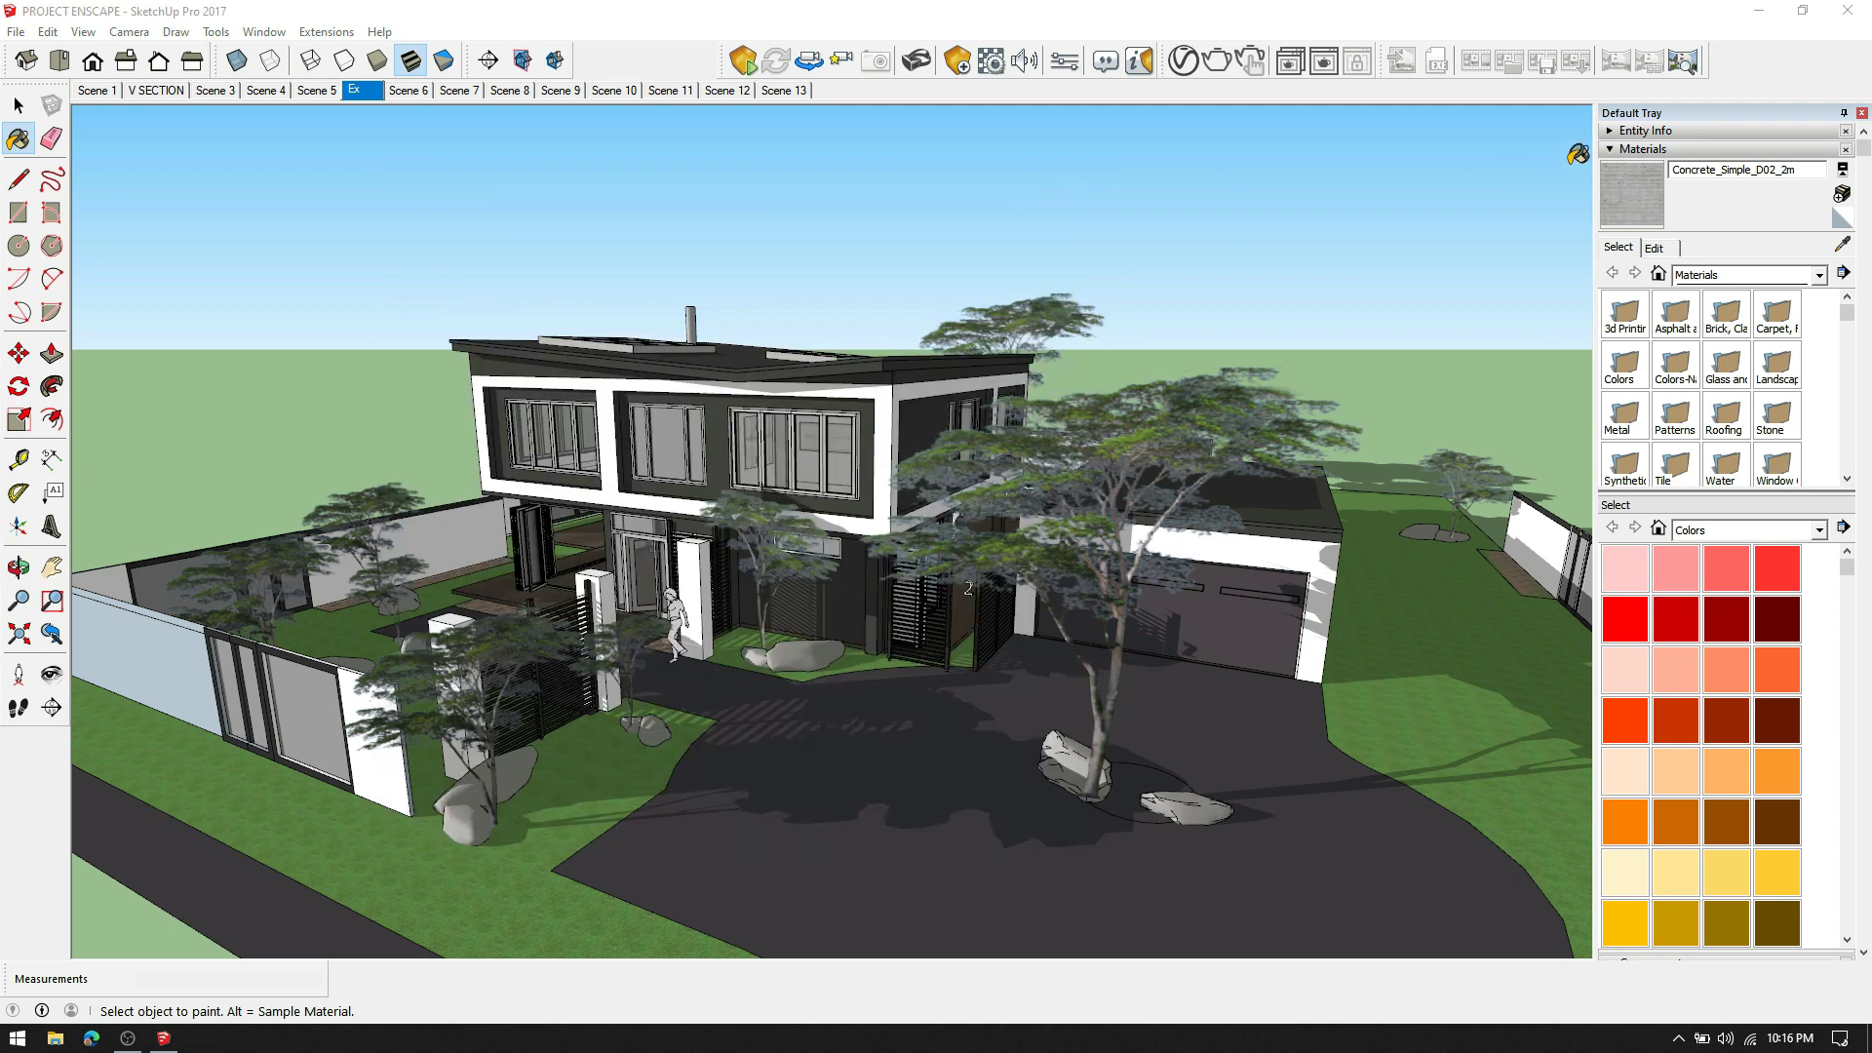
pyautogui.click(1631, 151)
# Step: Orbit to a lower frontal view of the house and launch Enscape live rendering
pyautogui.press('space')
pyautogui.moveTo(817, 478); pyautogui.dragTo(709, 583, button='middle')
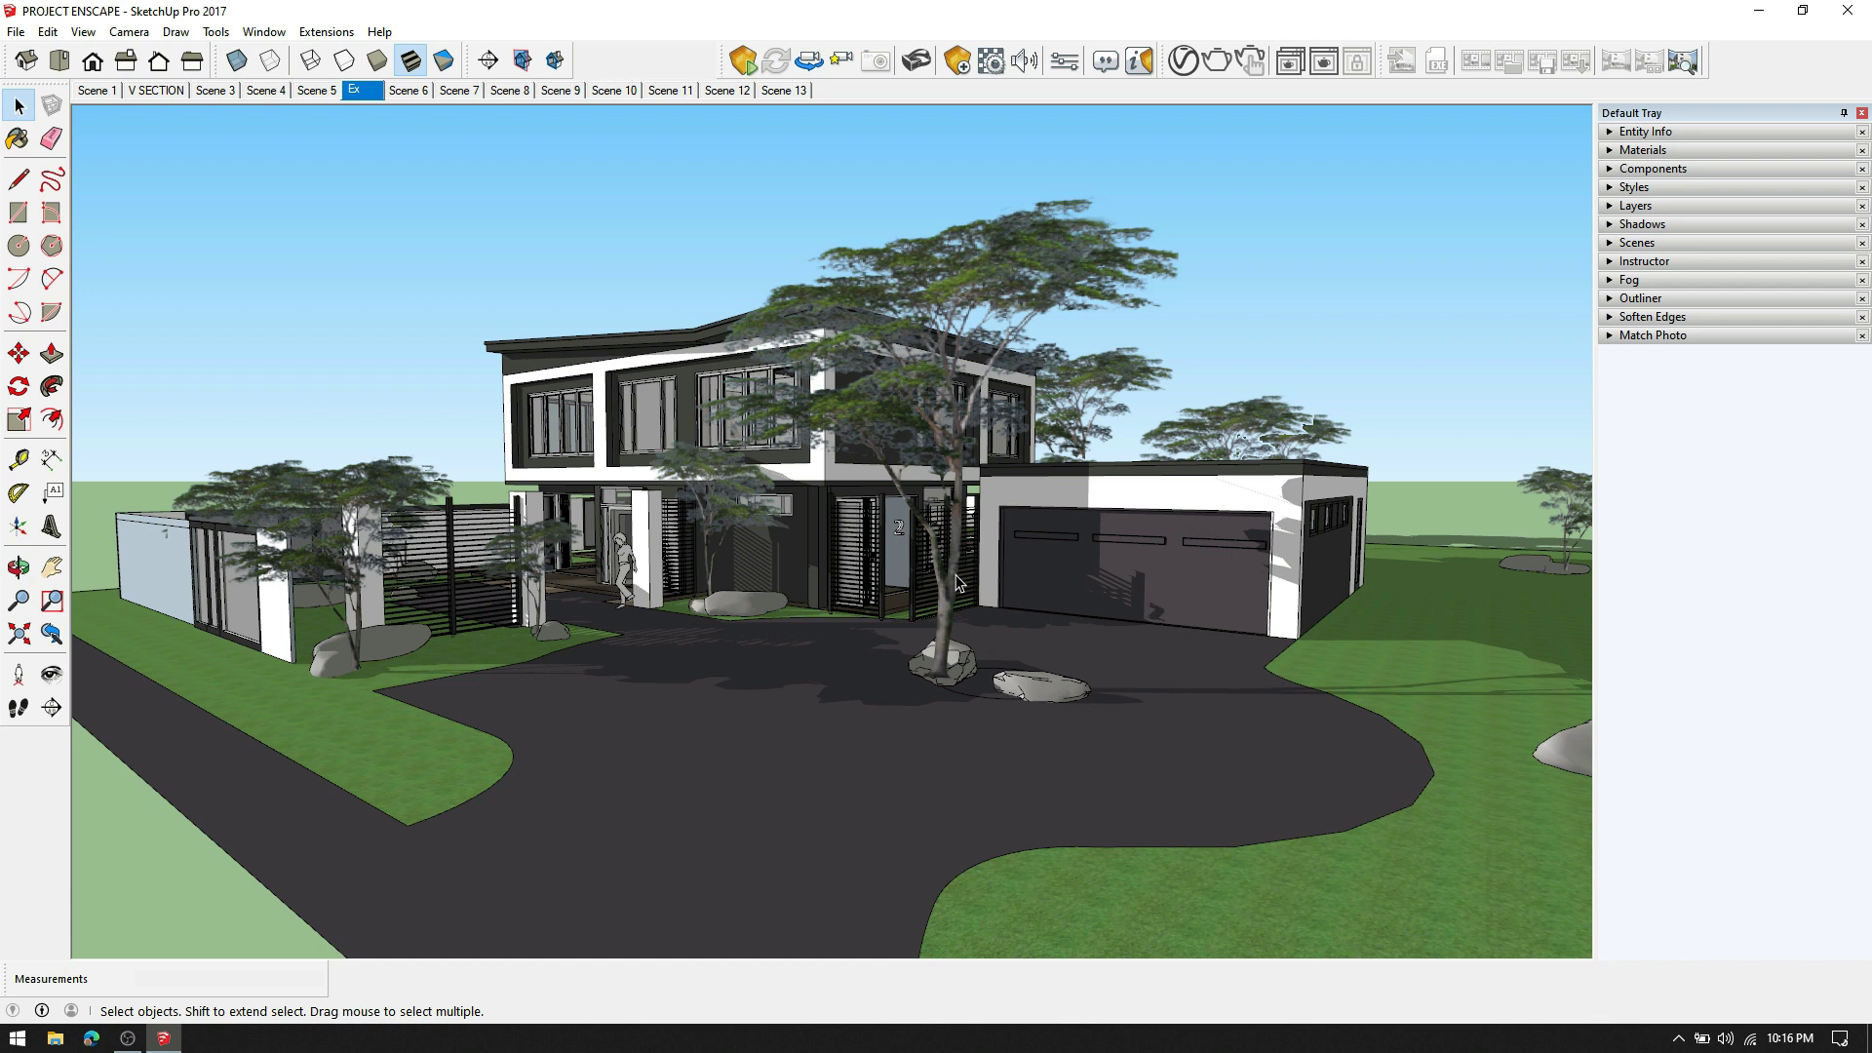
pyautogui.click(743, 61)
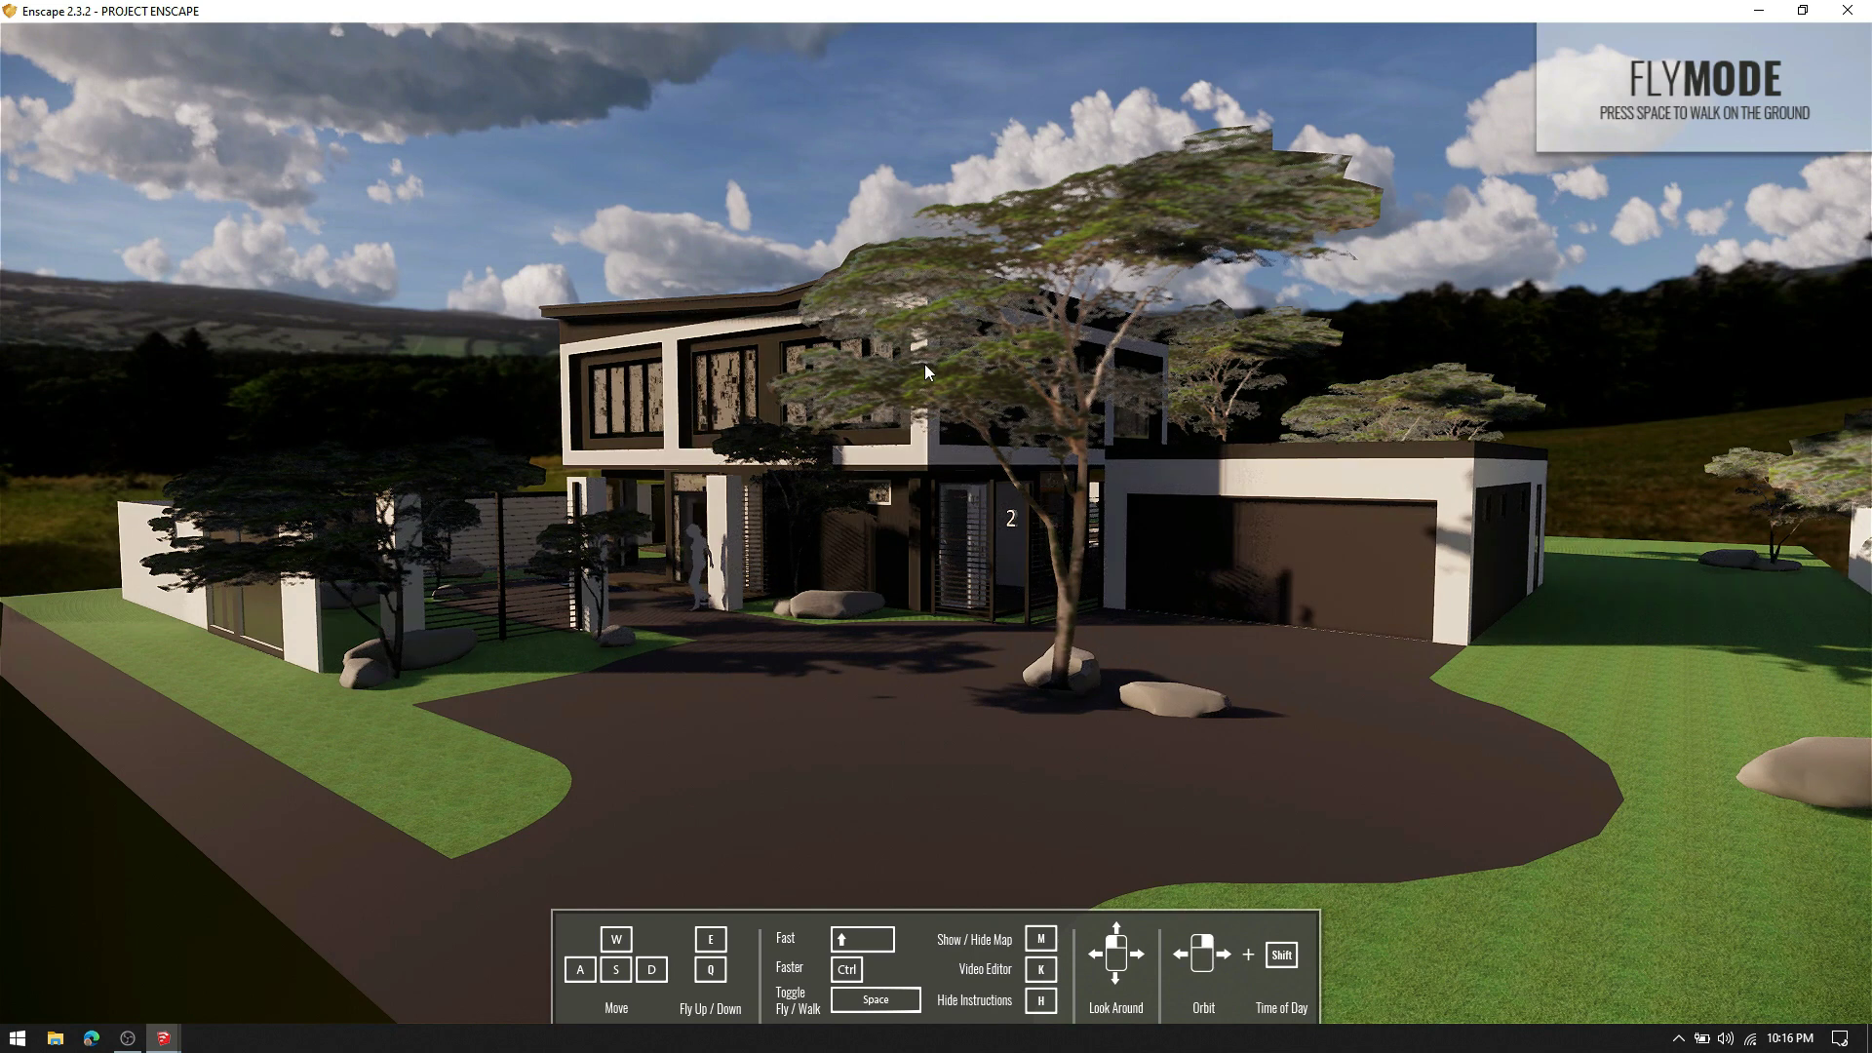
# Step: Nudge the Enscape camera closer and arrange Enscape and SketchUp side by side
pyautogui.press('w')
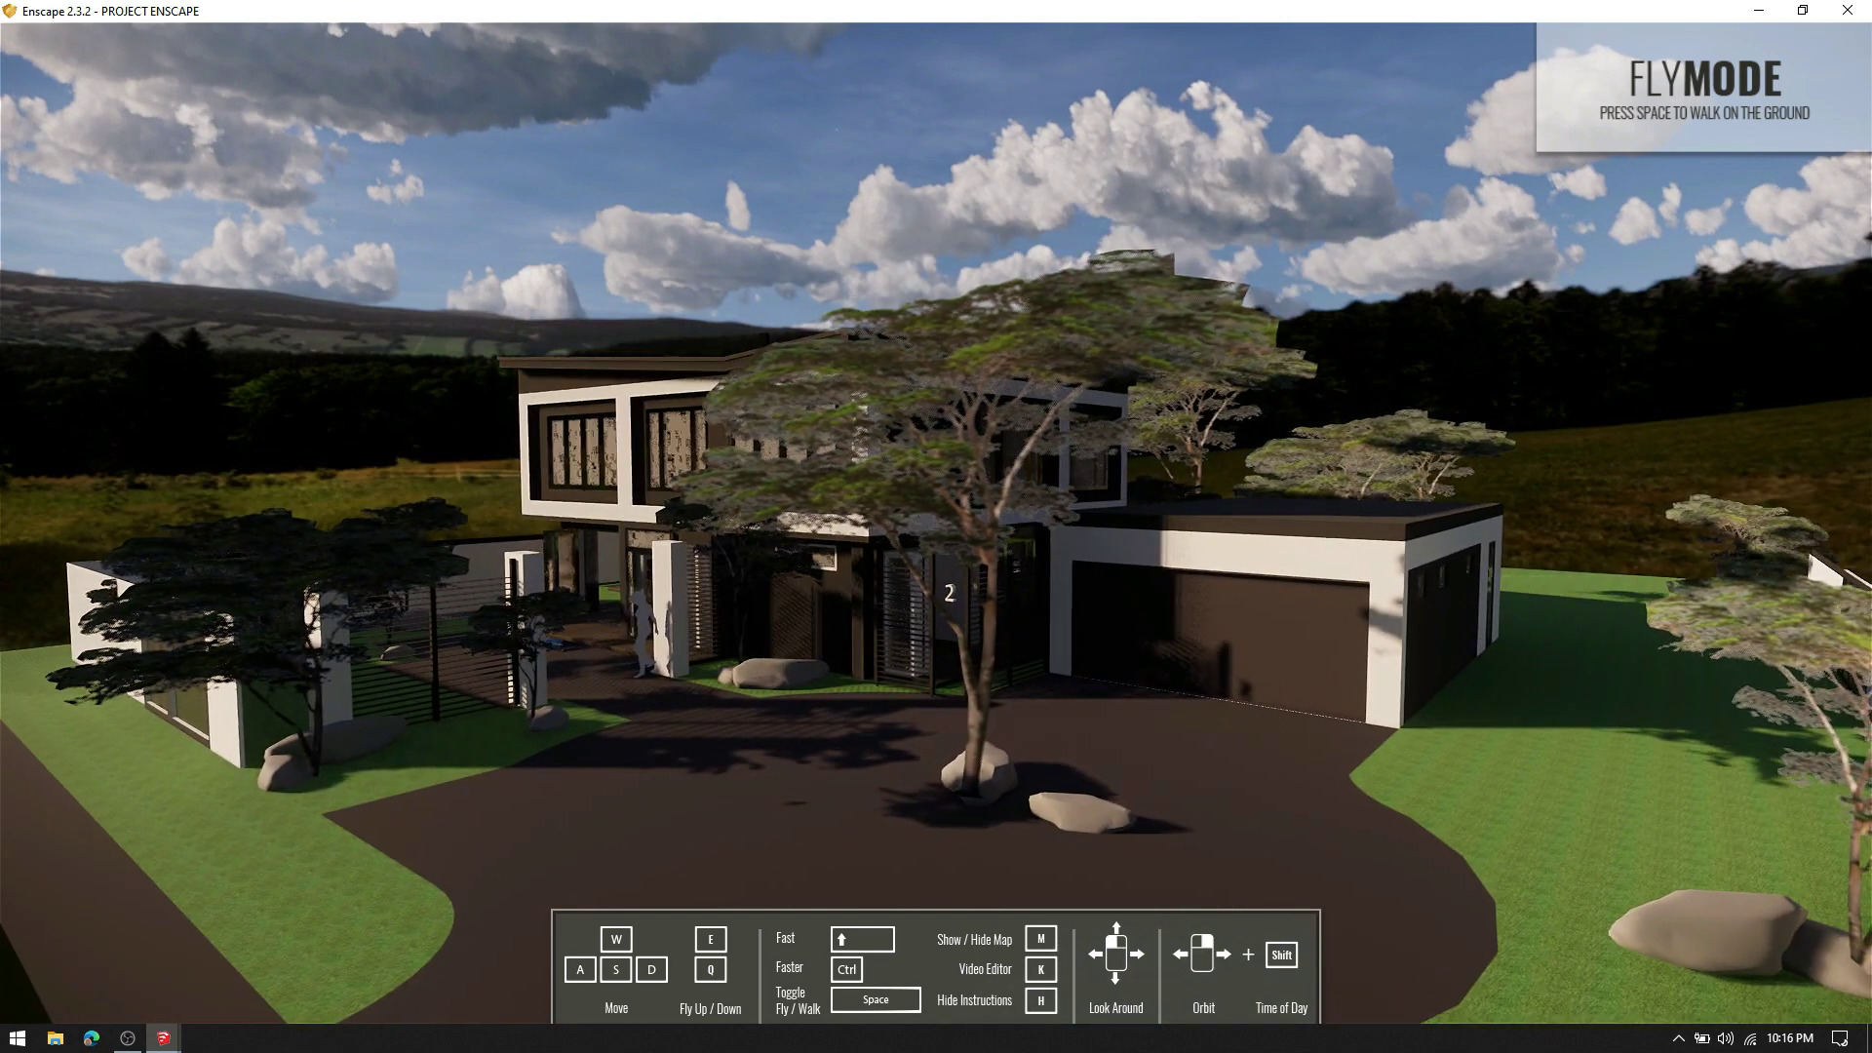
pyautogui.press('d')
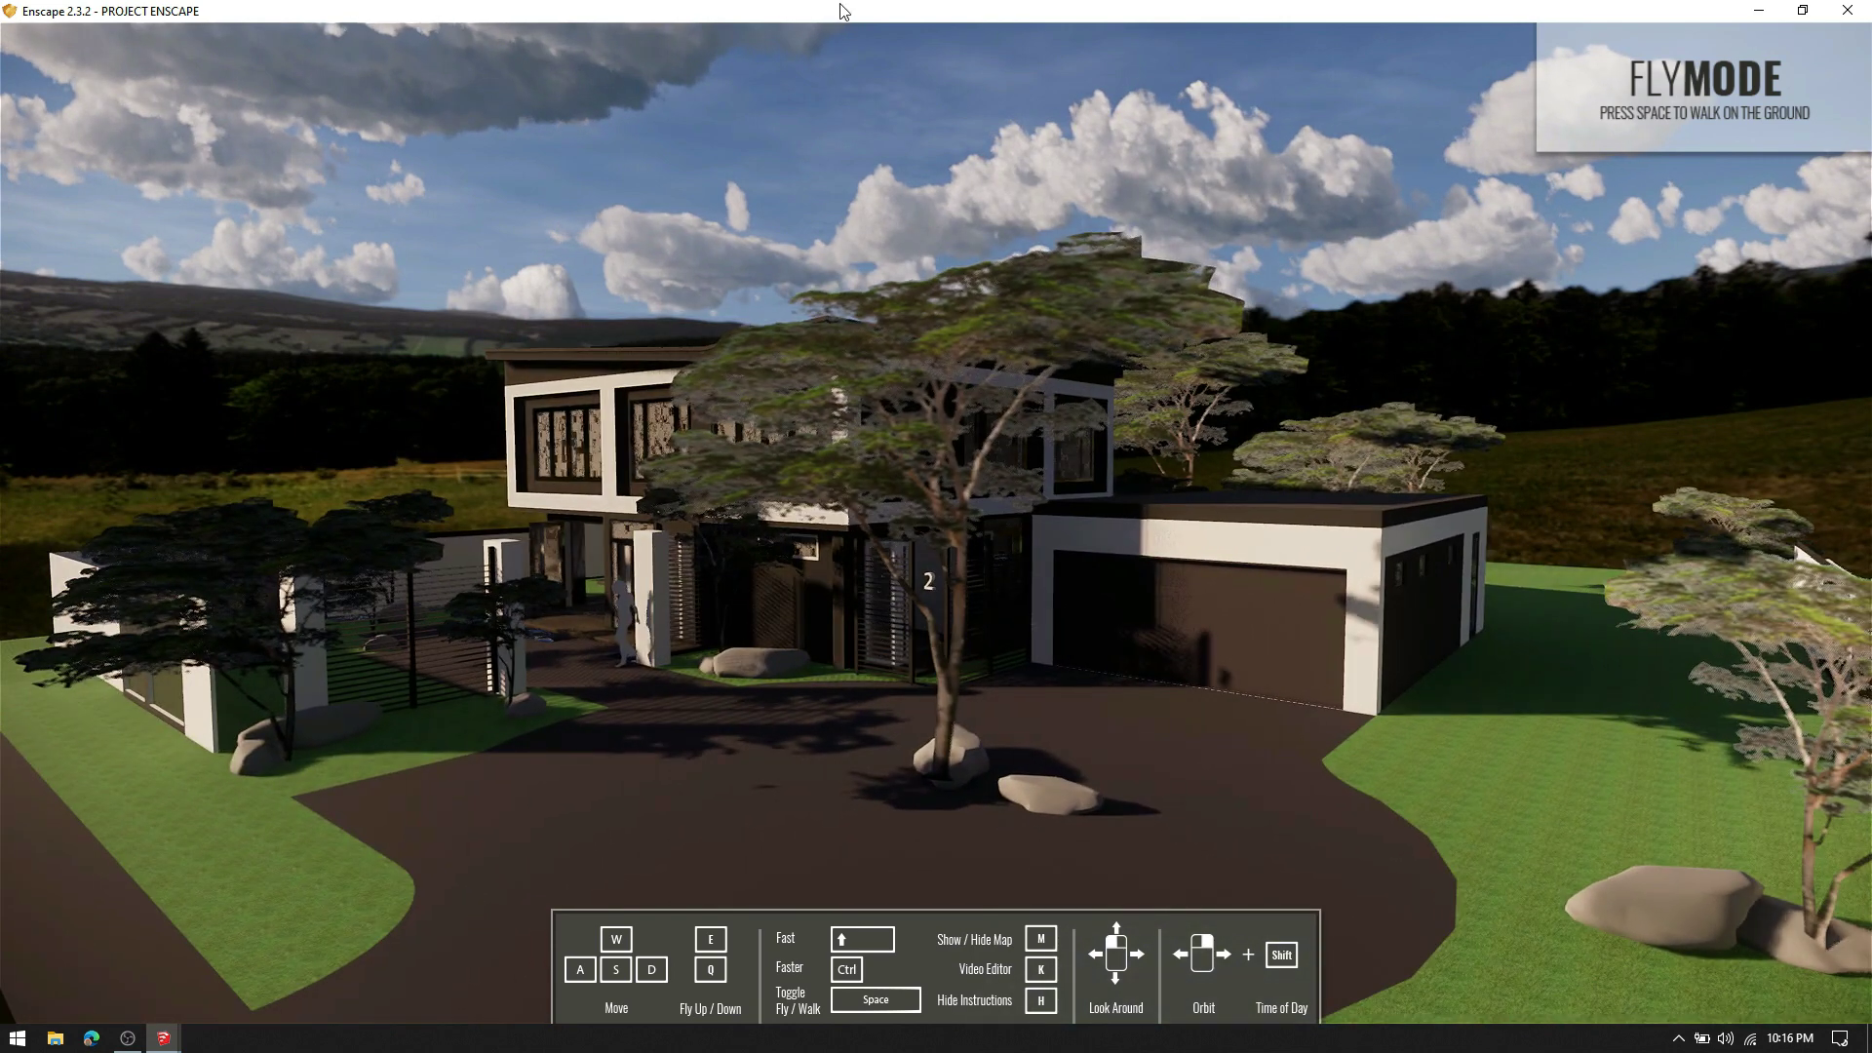
pyautogui.moveTo(840, 10)
pyautogui.mouseDown()
pyautogui.moveTo(882, 148)
pyautogui.moveTo(1001, 168)
pyautogui.moveTo(842, 166)
pyautogui.moveTo(1870, 185)
pyautogui.mouseUp()
pyautogui.click(506, 279)
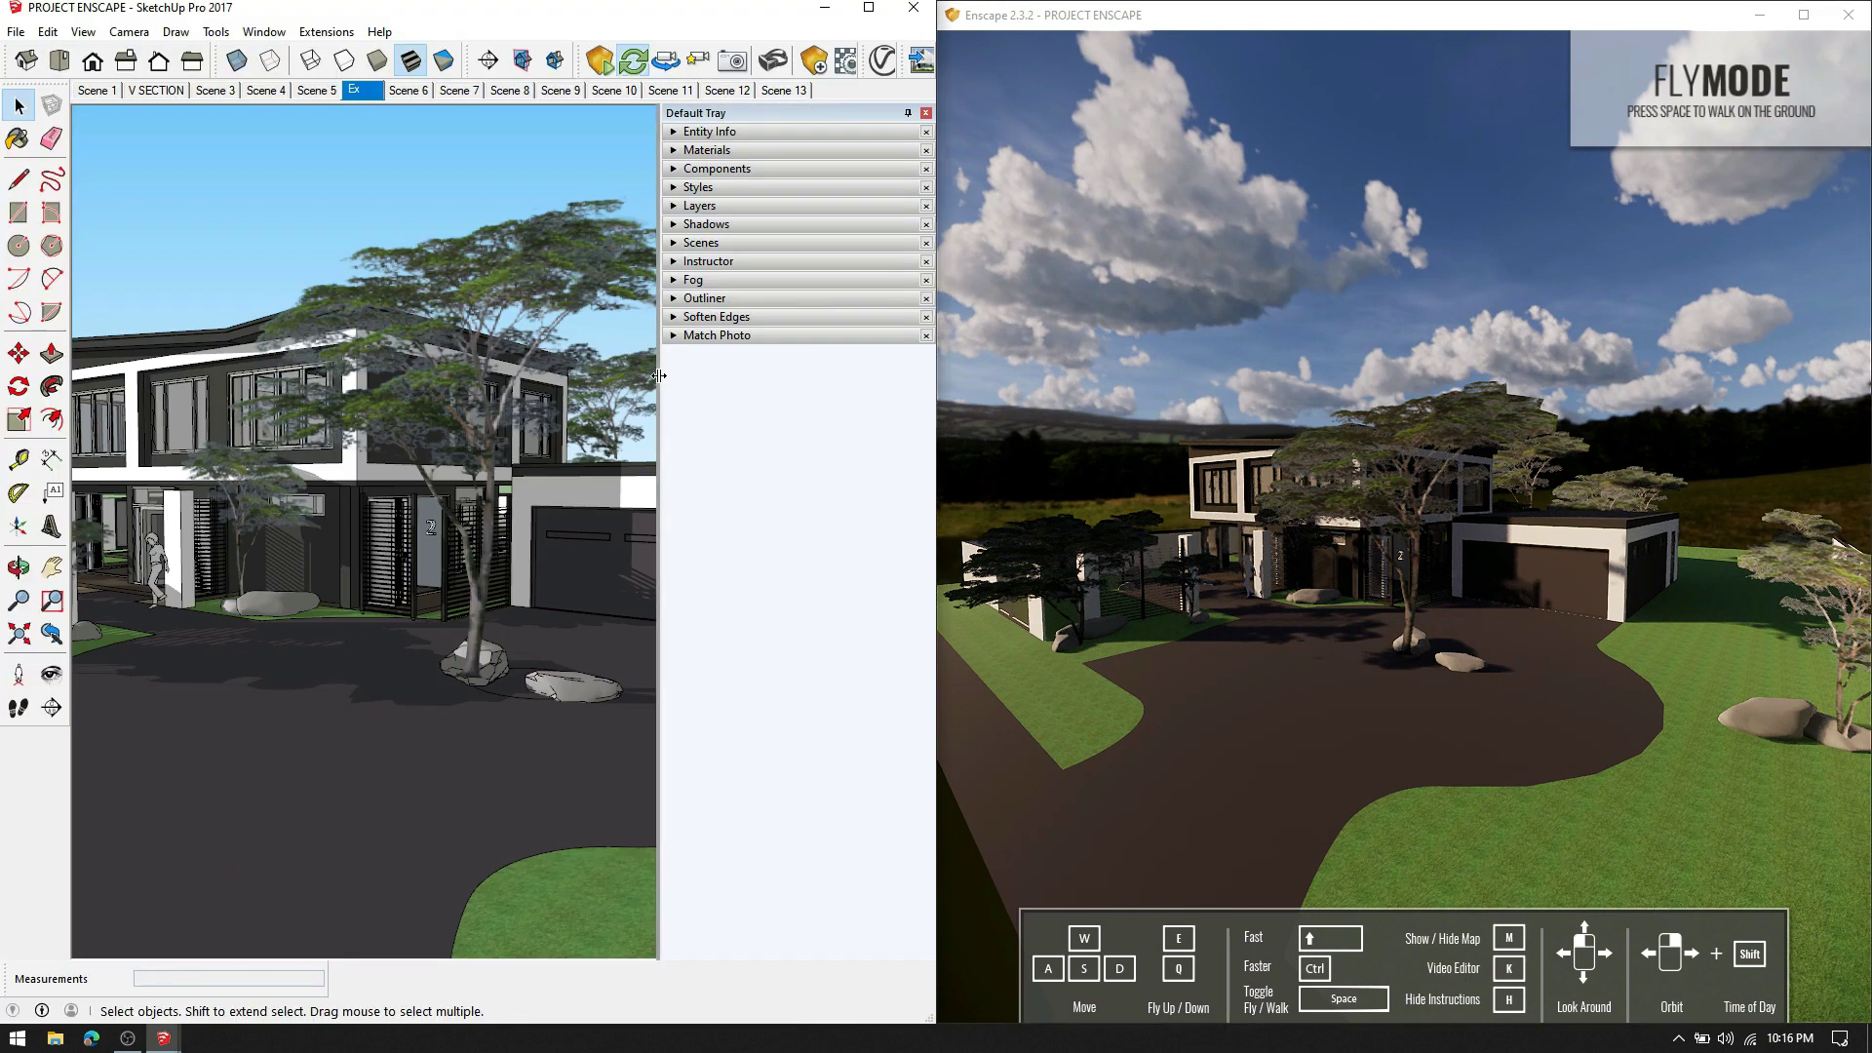
# Step: Orbit both views to a higher, closer, more frontal angle on the house
pyautogui.moveTo(517, 336); pyautogui.dragTo(395, 440, button='middle')
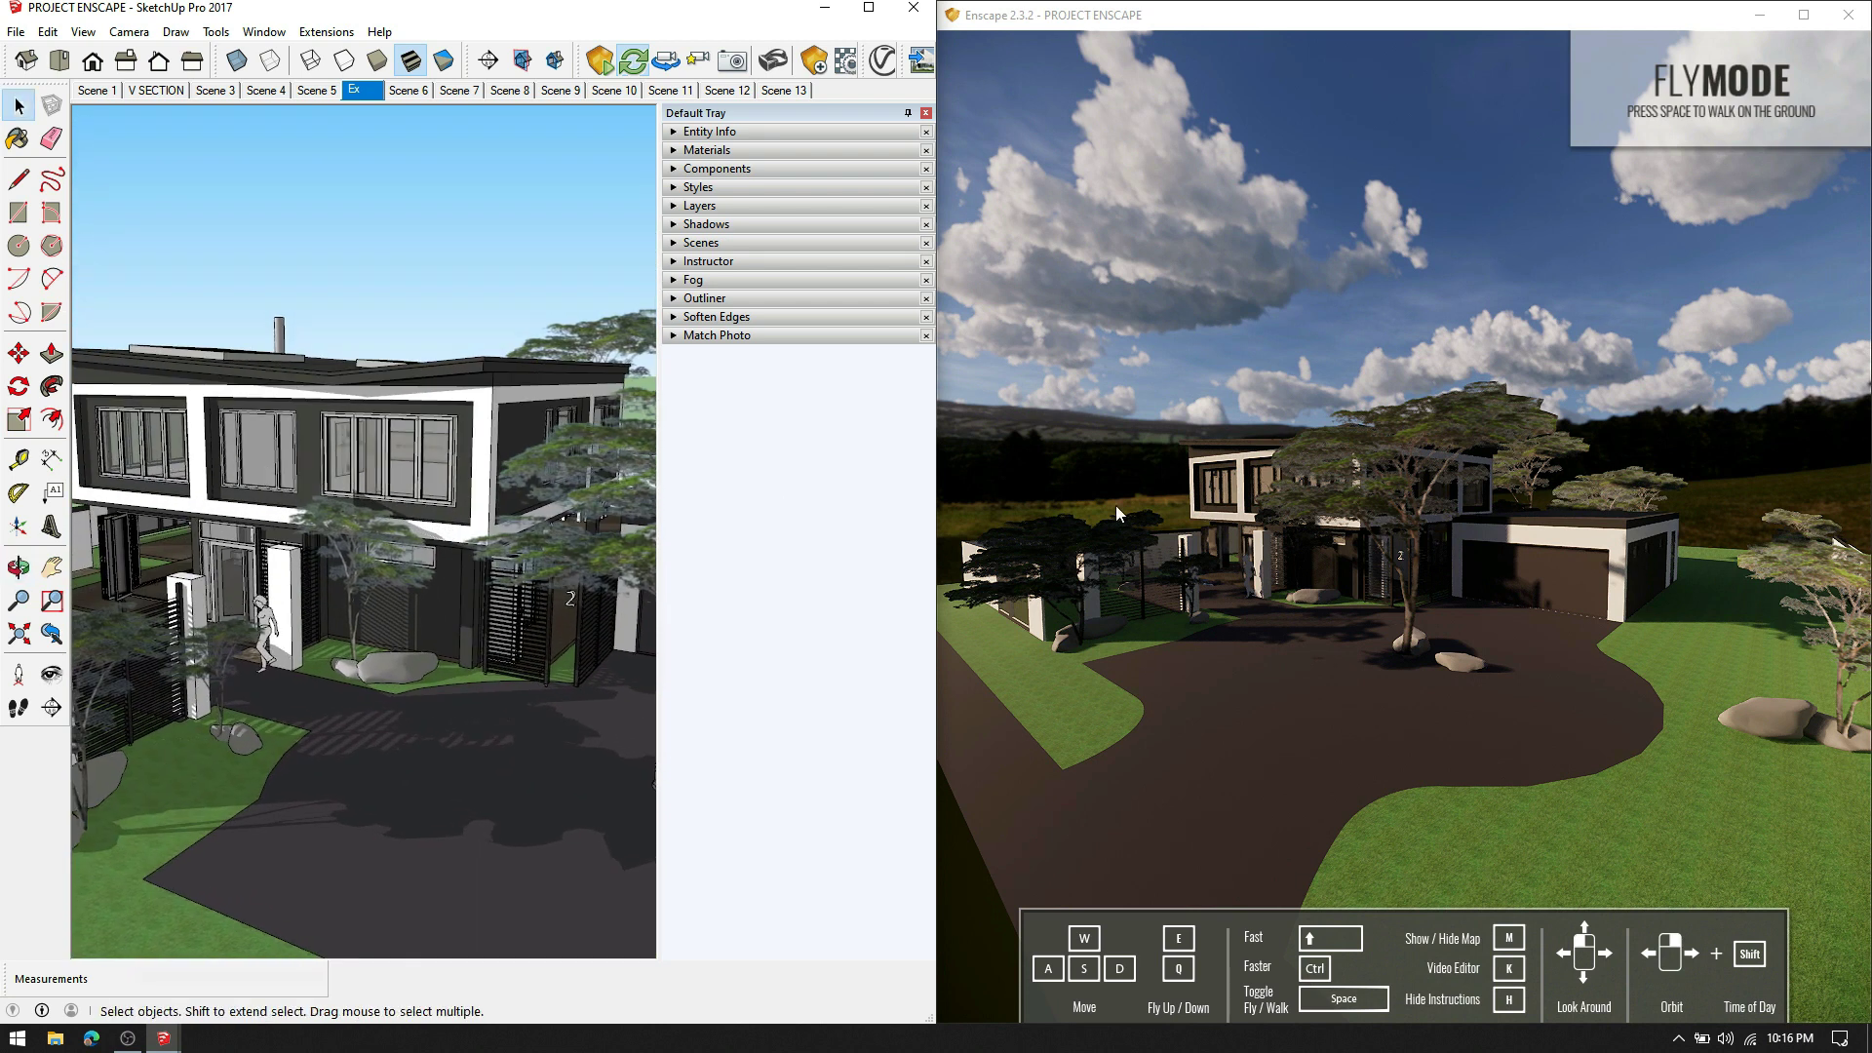
pyautogui.click(1490, 536)
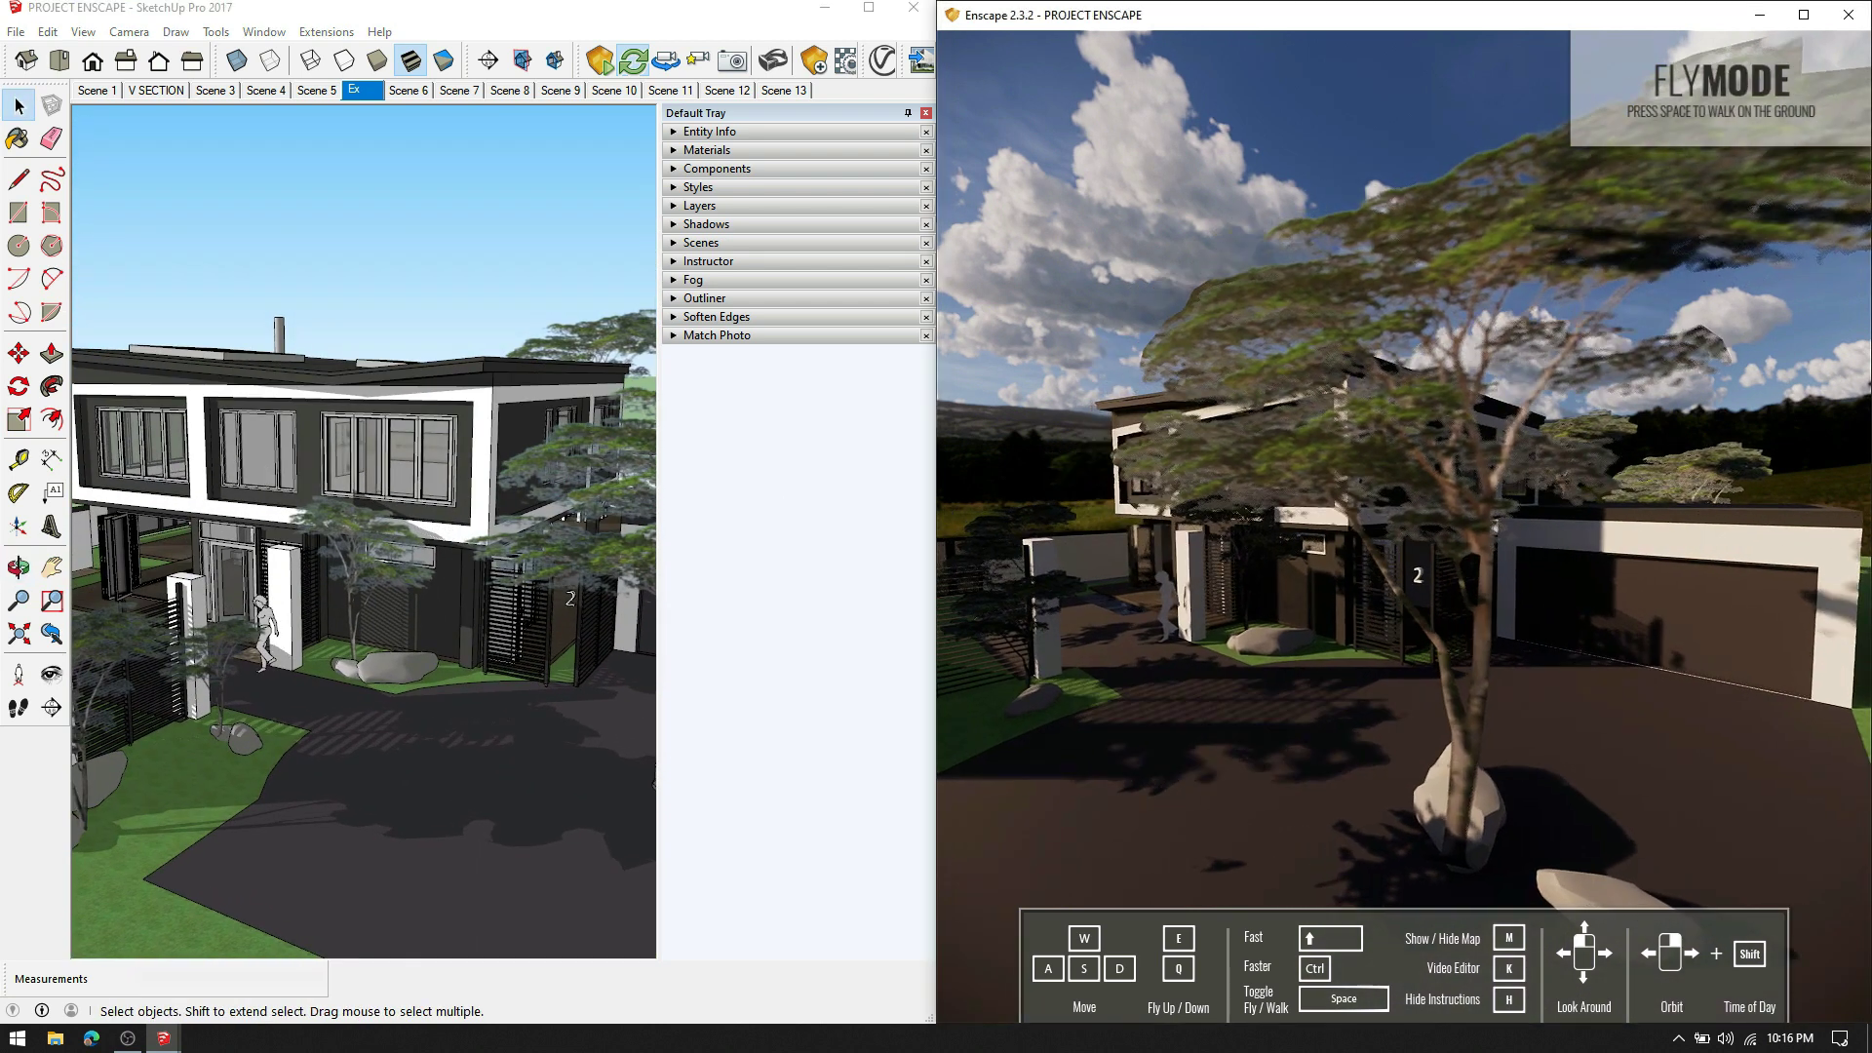
pyautogui.moveTo(1080, 643); pyautogui.dragTo(1258, 624, button='right')
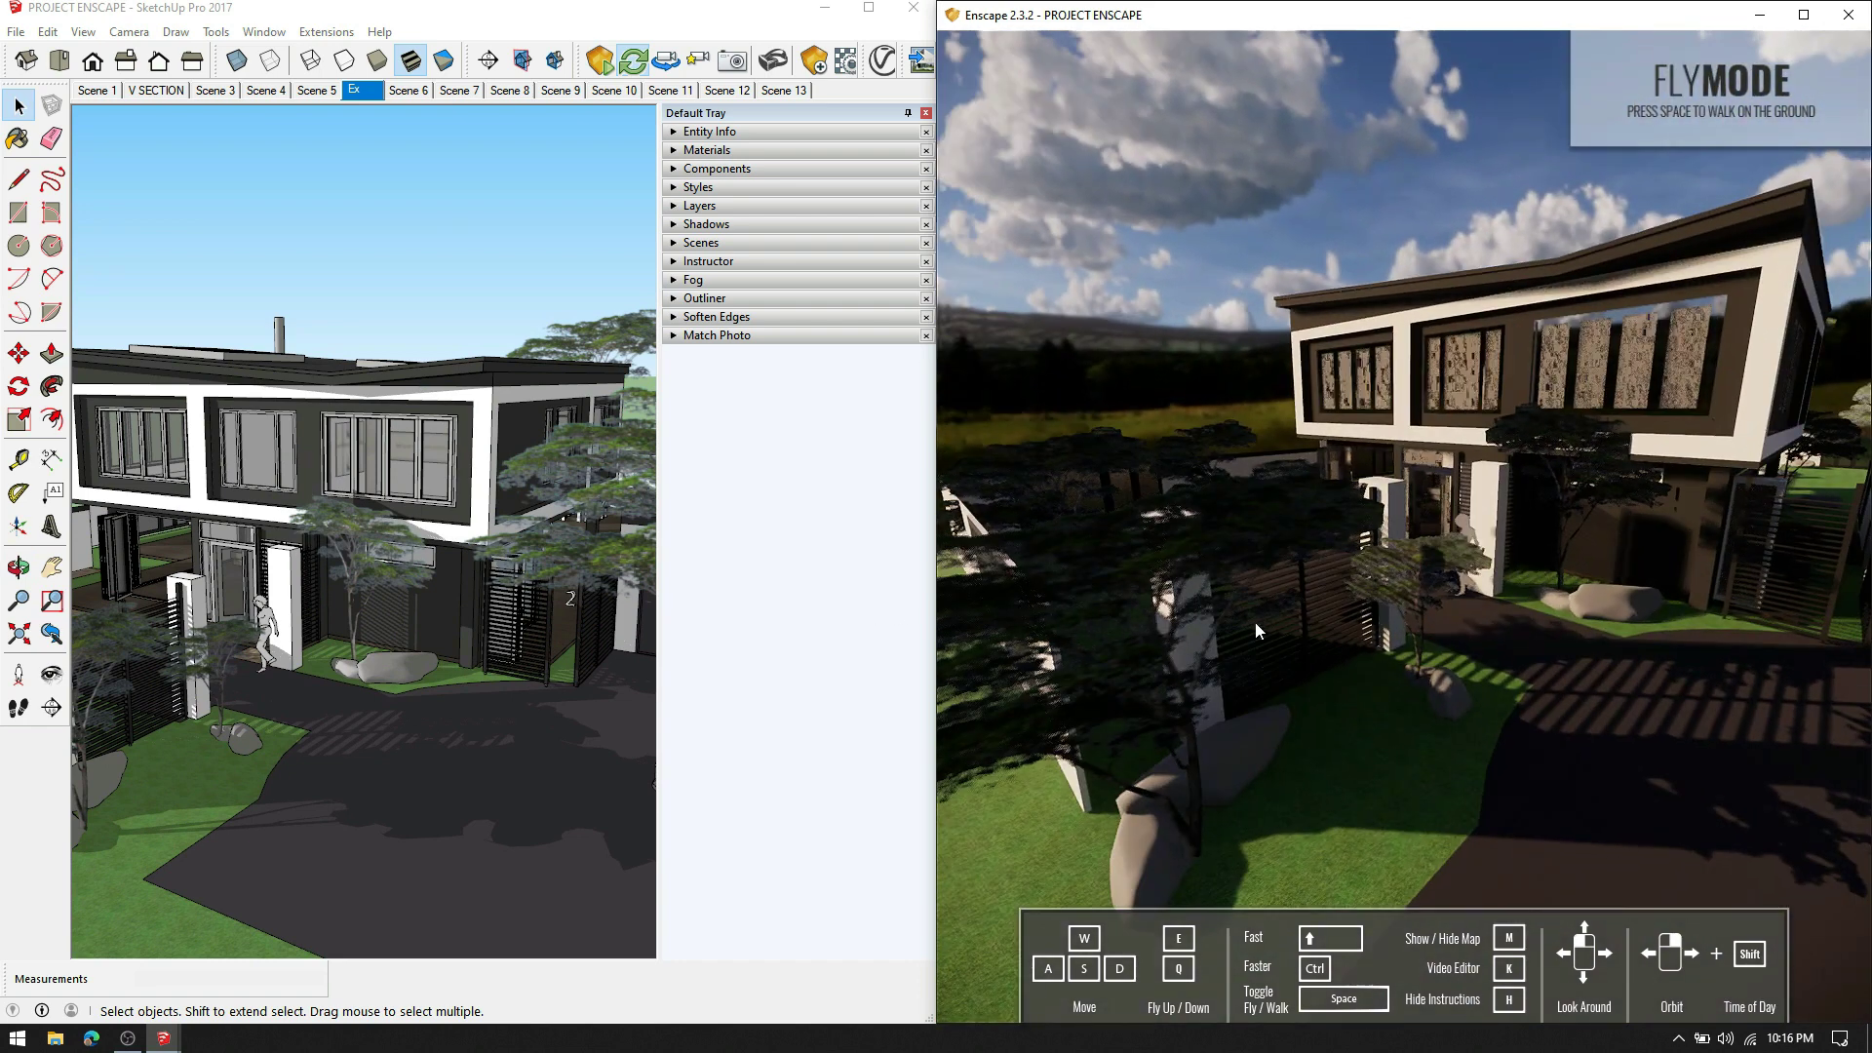
pyautogui.moveTo(1647, 555); pyautogui.dragTo(1555, 560, button='right')
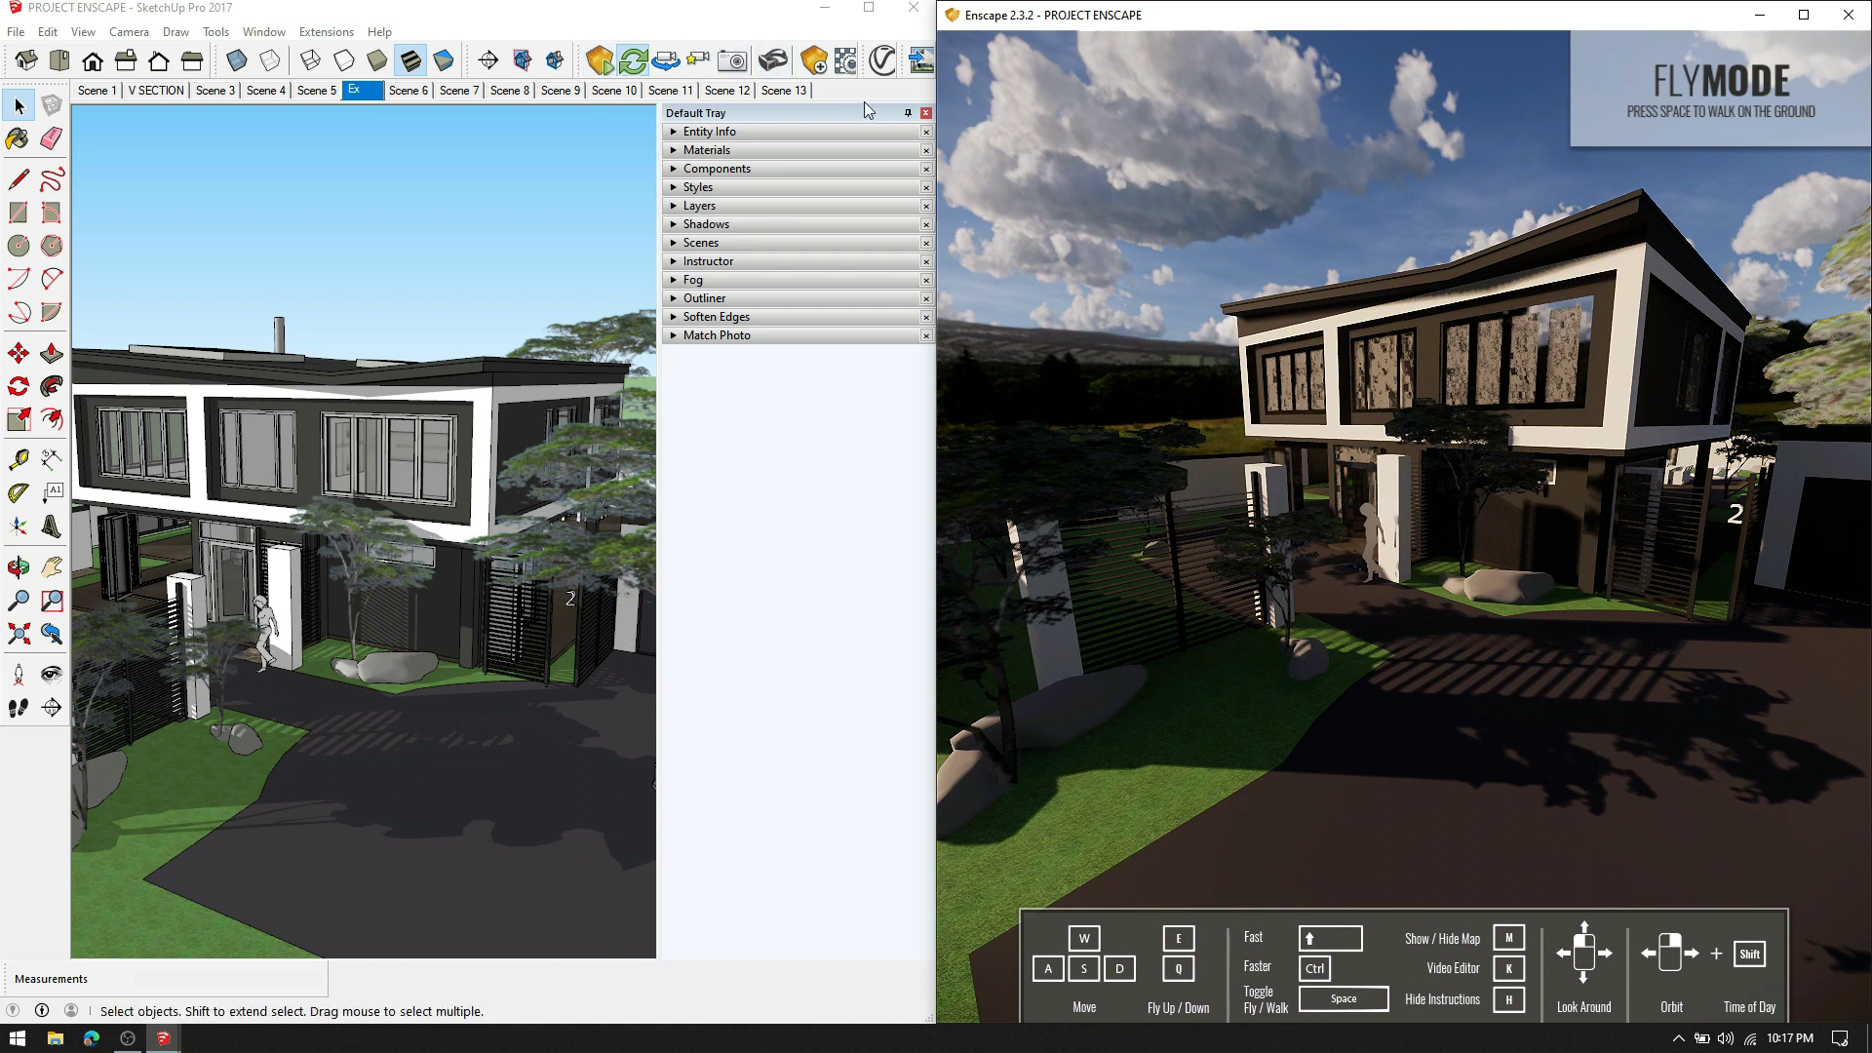
# Step: Widen SketchUp, narrow the Enscape window, and bring up Enscape Settings
pyautogui.moveTo(934, 84); pyautogui.dragTo(1044, 89)
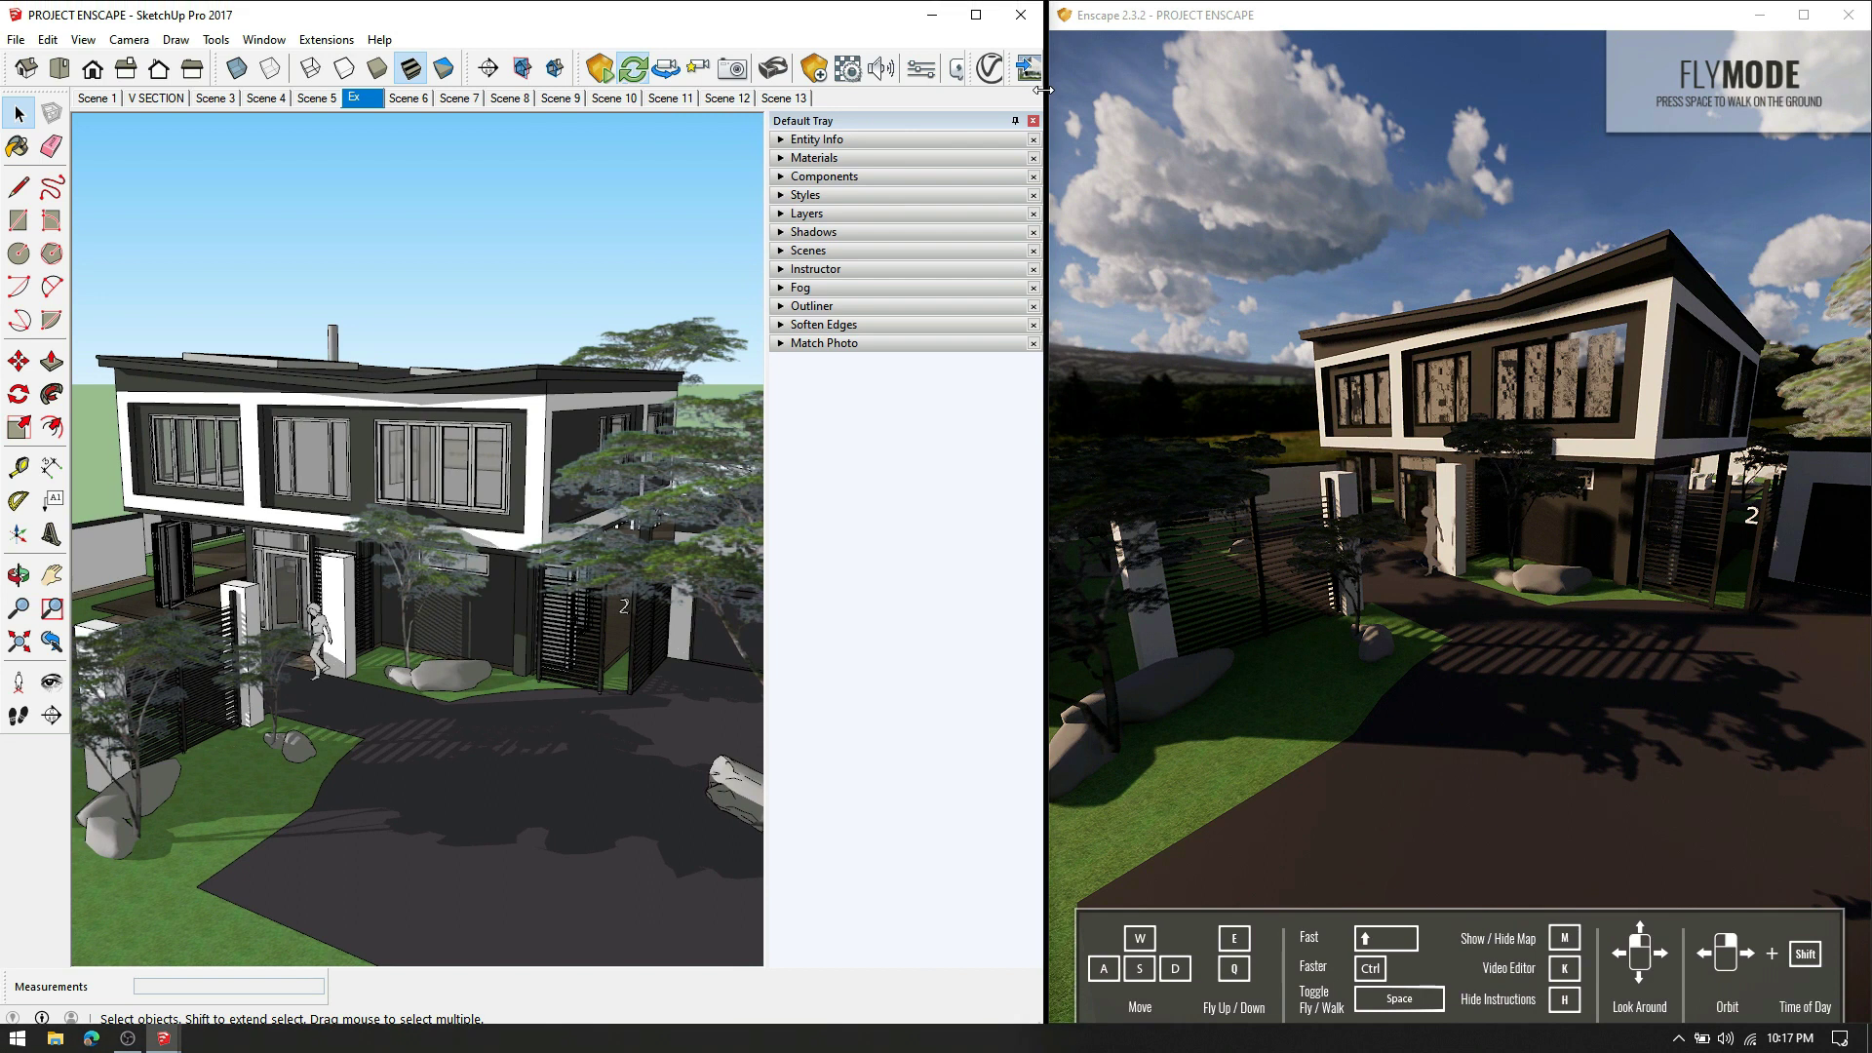
pyautogui.click(923, 71)
pyautogui.moveTo(559, 156); pyautogui.dragTo(753, 172)
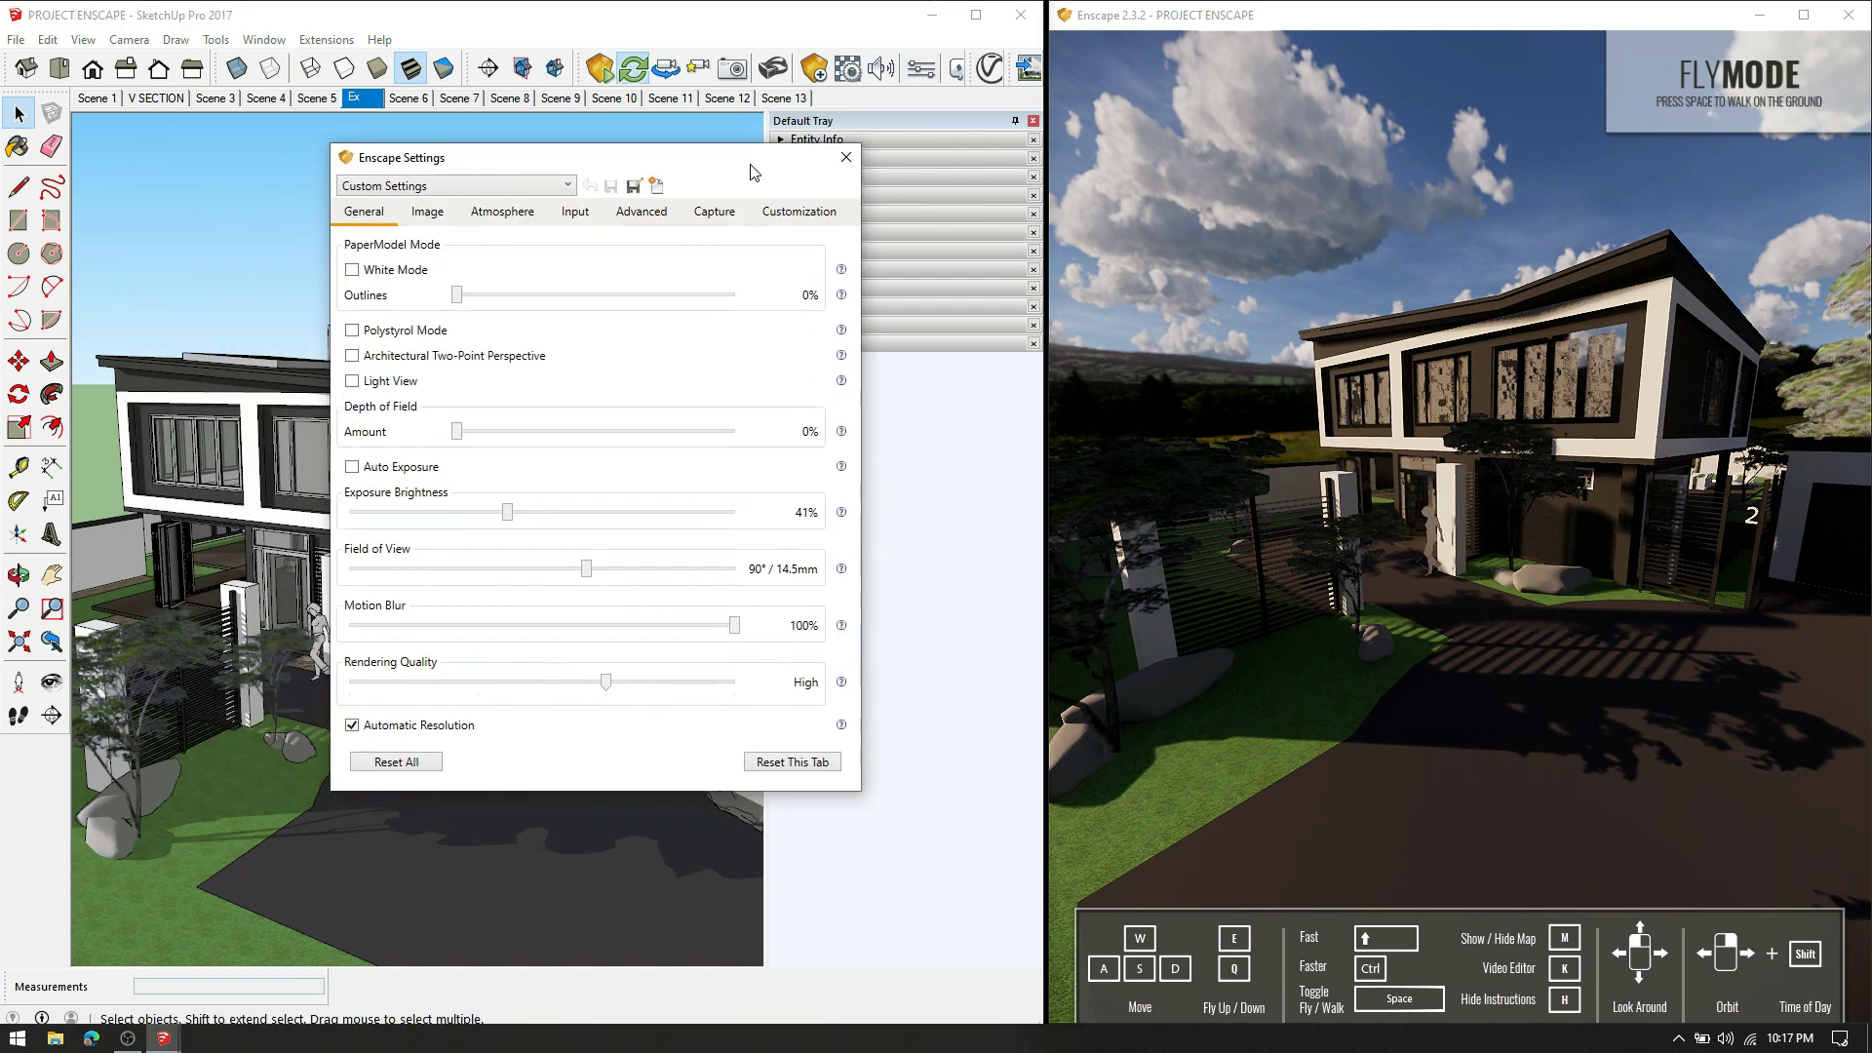
# Step: Try White Mode with 90% outlines, then turn White Mode off for full colour
pyautogui.click(352, 272)
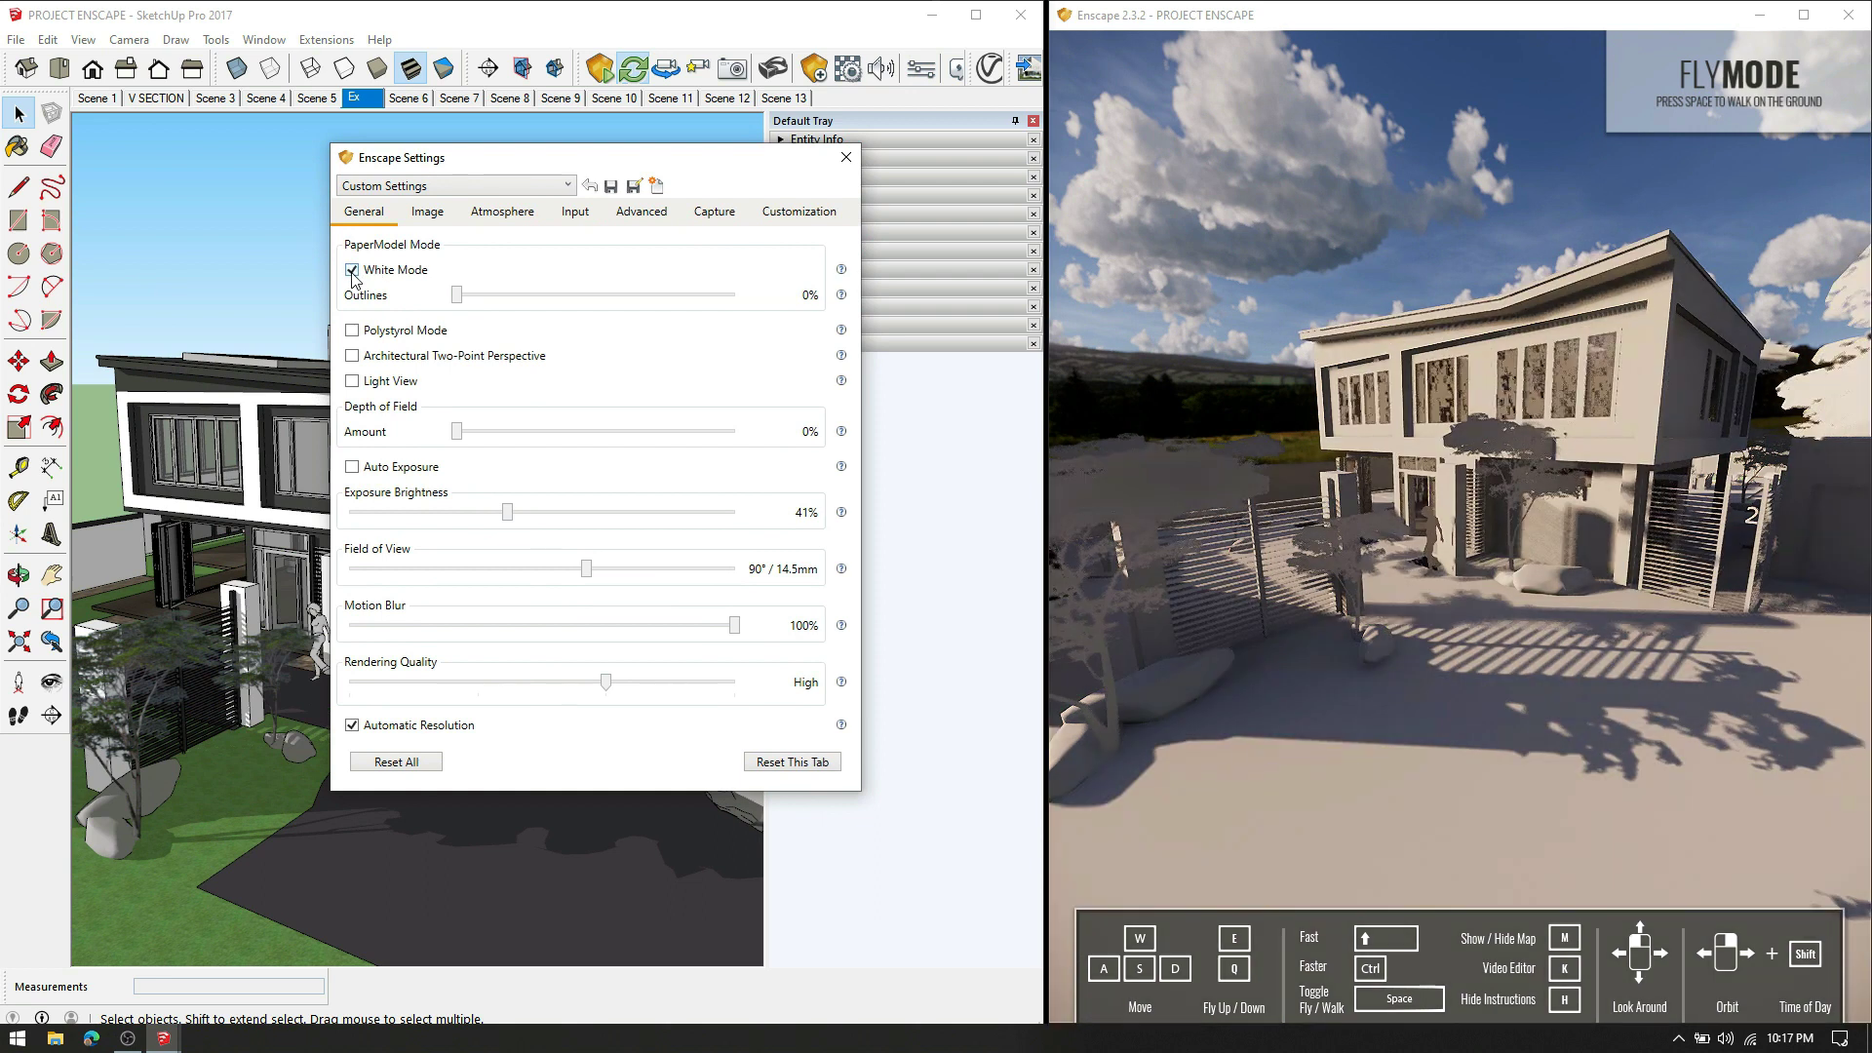
pyautogui.click(352, 271)
pyautogui.click(361, 278)
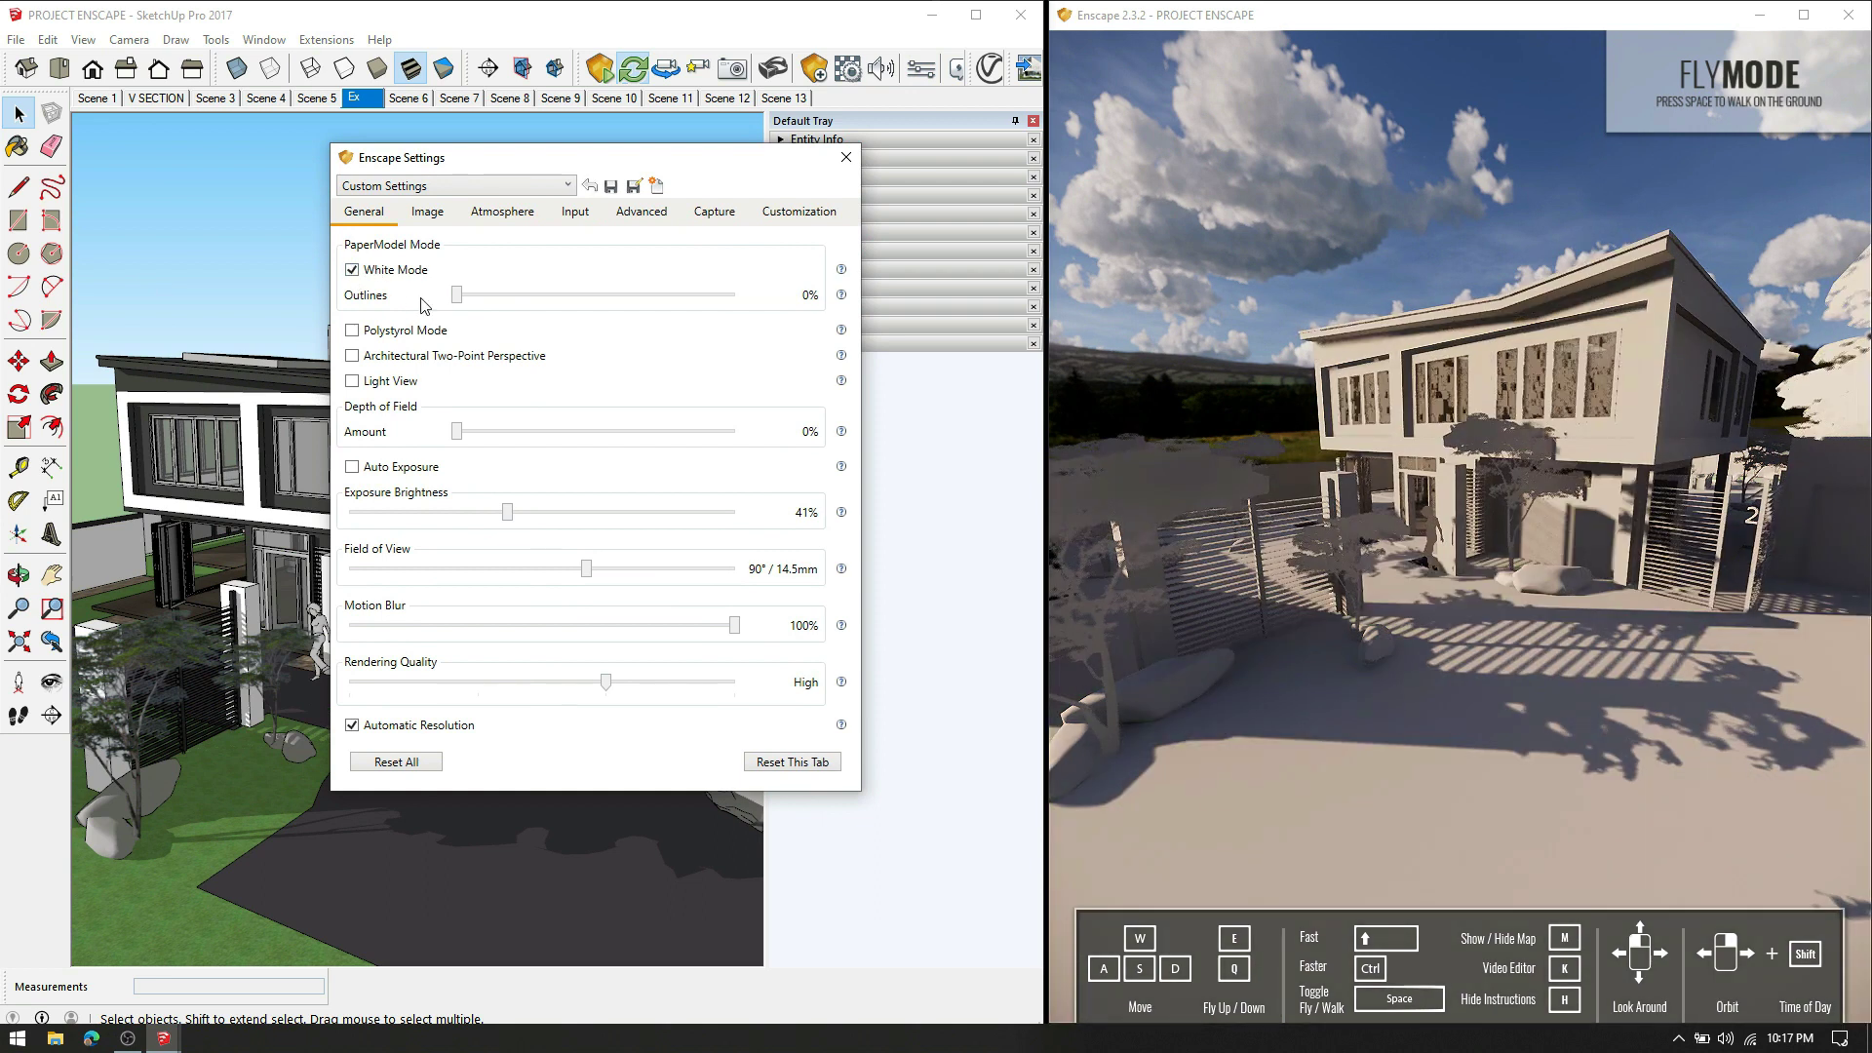
pyautogui.moveTo(457, 295)
pyautogui.mouseDown()
pyautogui.moveTo(707, 302)
pyautogui.moveTo(448, 297)
pyautogui.mouseUp()
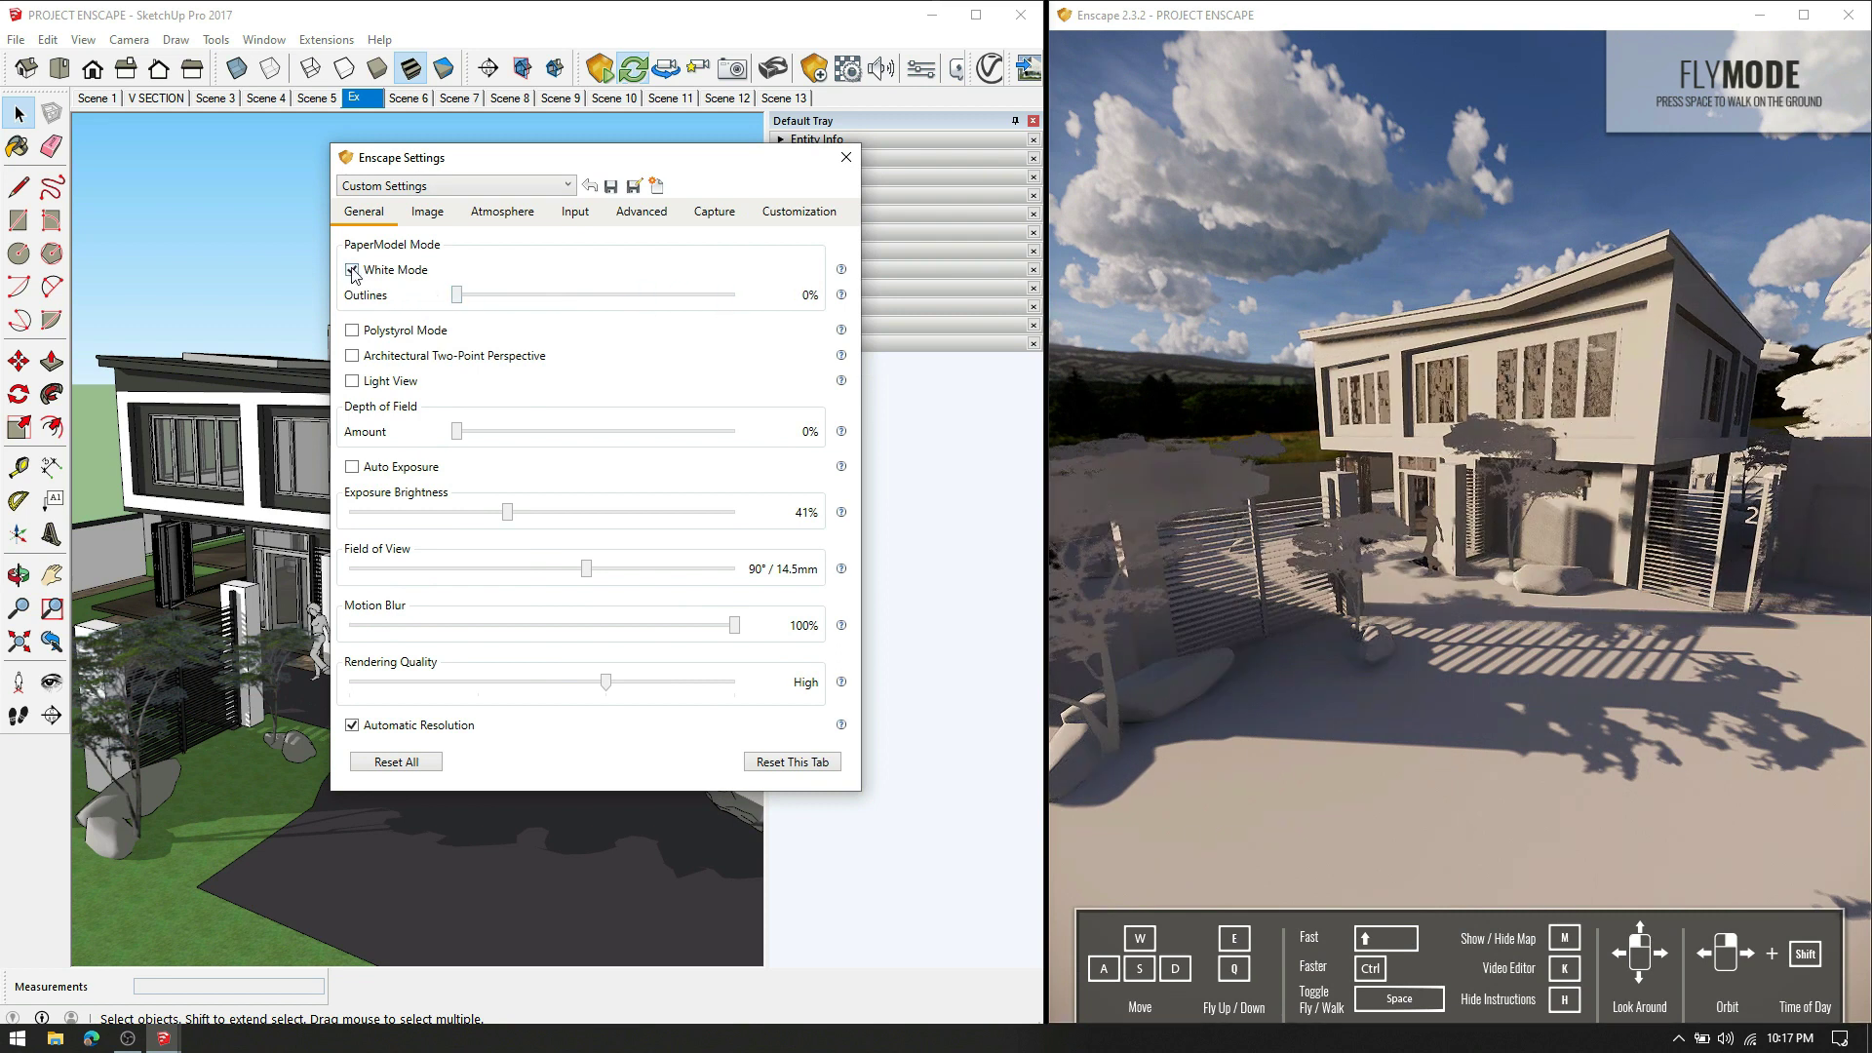
pyautogui.click(352, 272)
# Step: Test and revert Two-Point Perspective, Polystyrol, Depth of Field and Auto Exposure
pyautogui.click(352, 357)
pyautogui.click(352, 357)
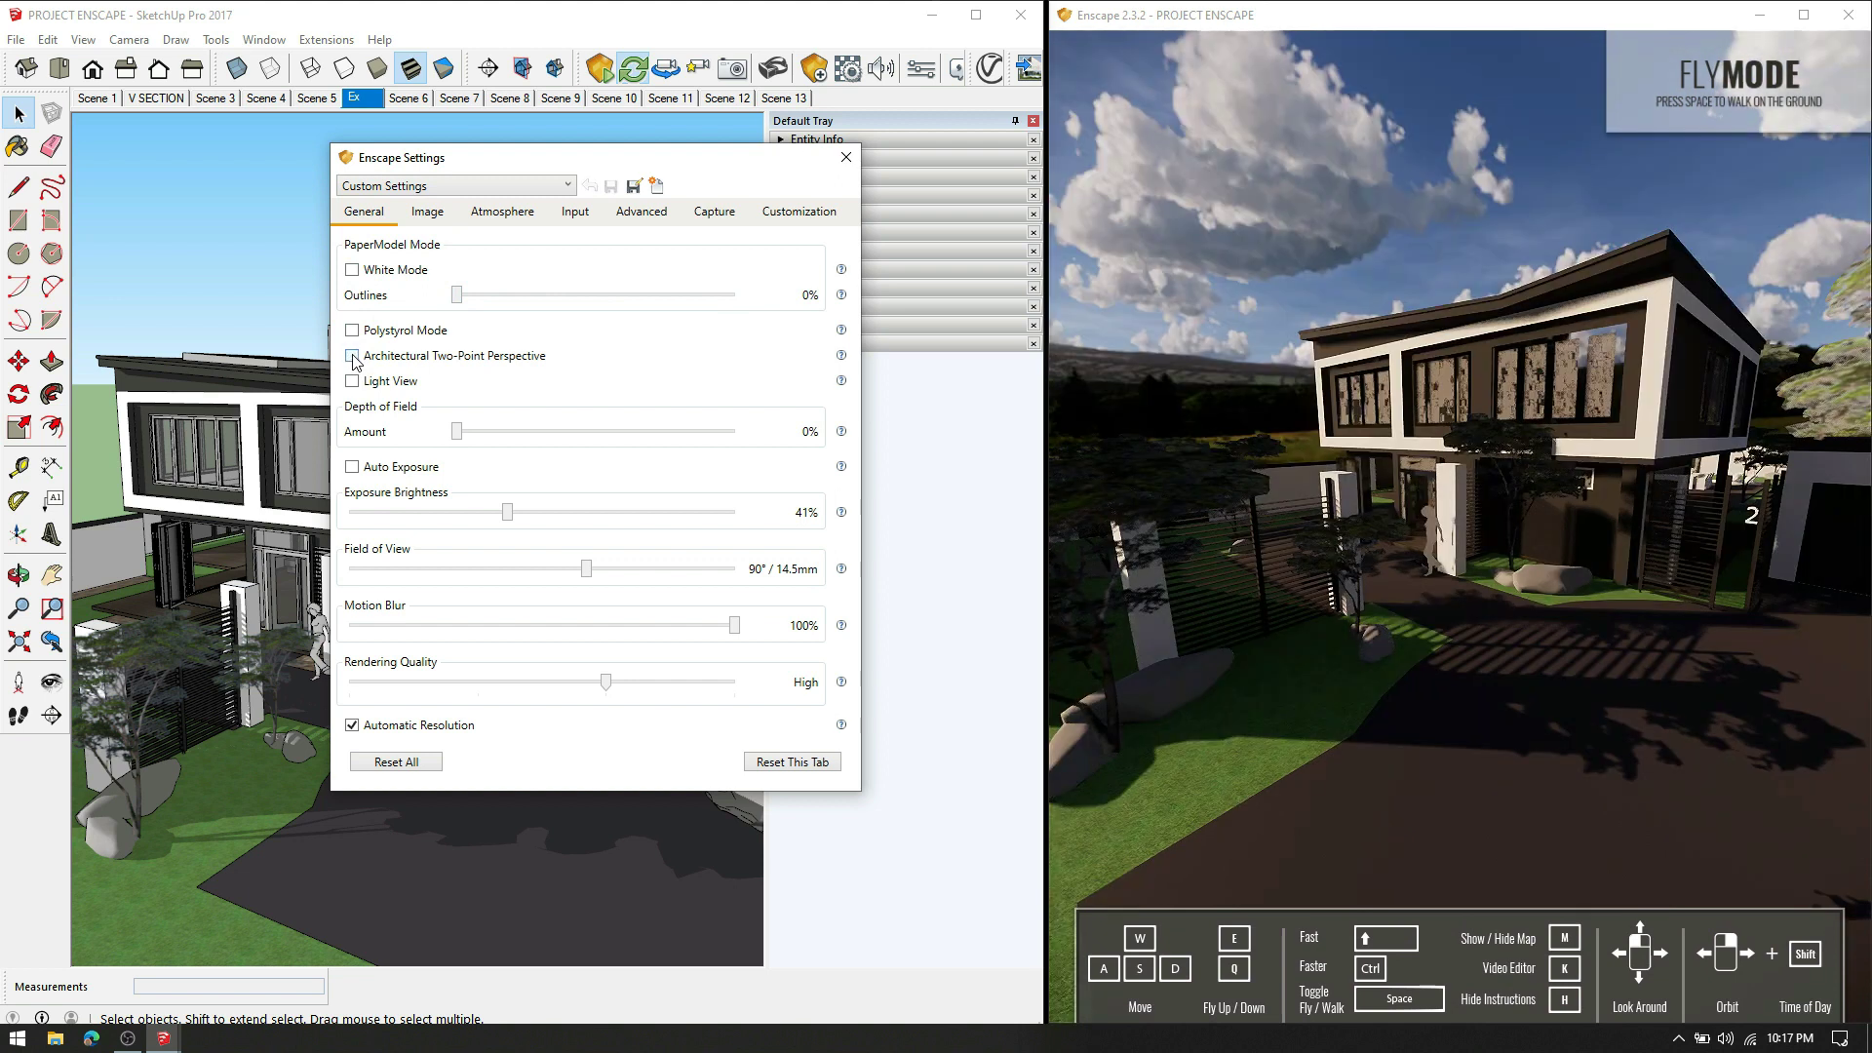
pyautogui.click(352, 331)
pyautogui.click(352, 332)
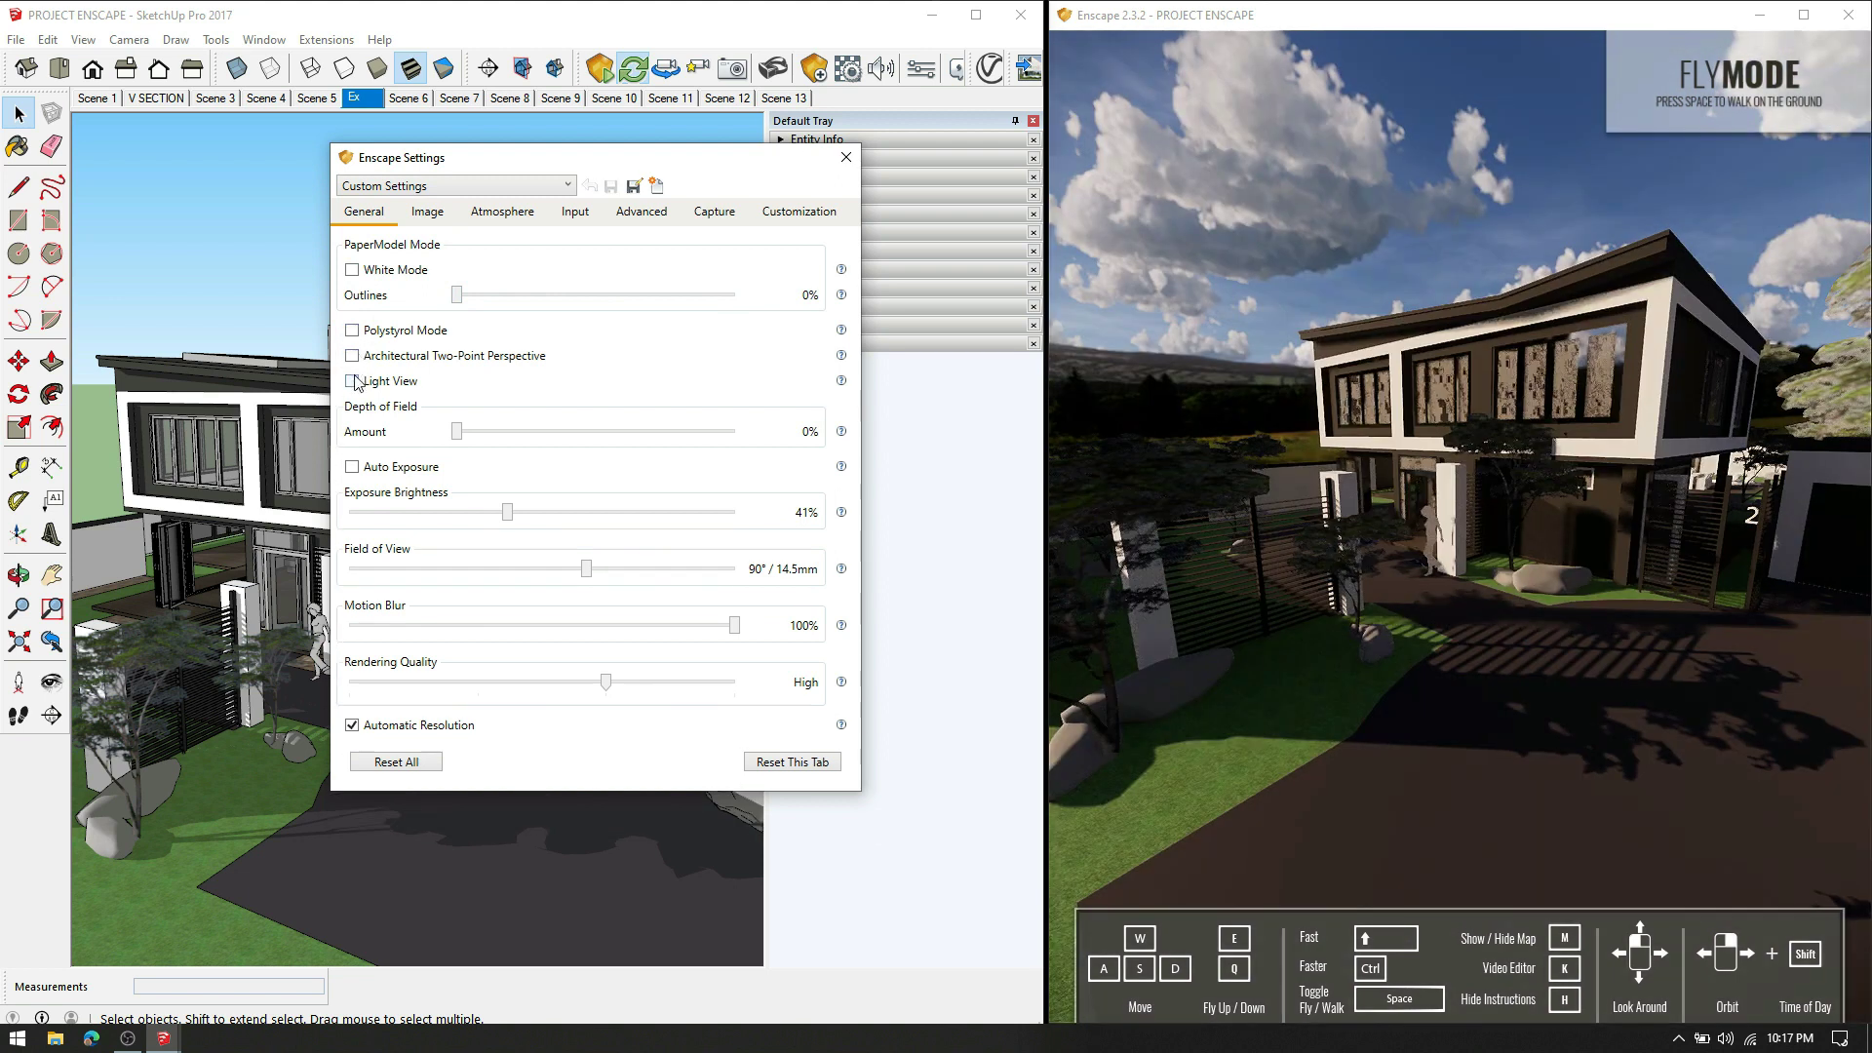
pyautogui.moveTo(457, 431); pyautogui.dragTo(418, 436)
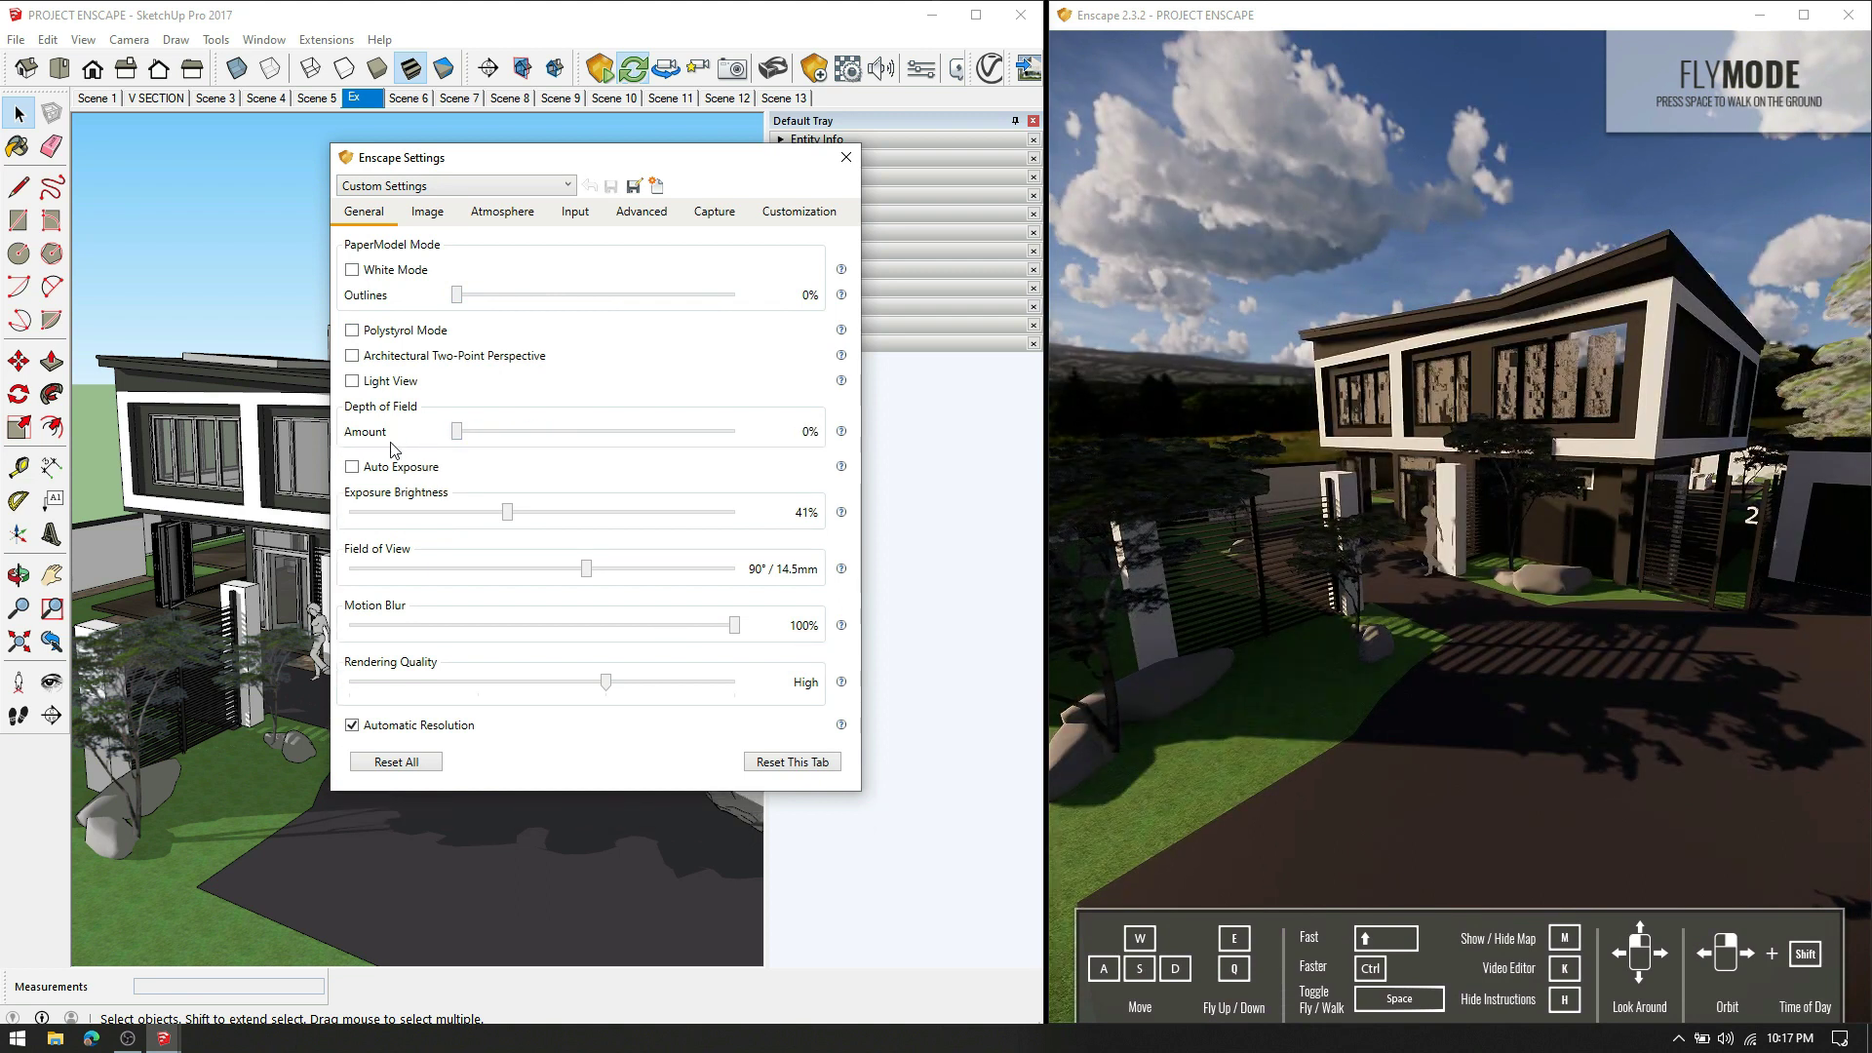
pyautogui.click(353, 468)
pyautogui.click(353, 468)
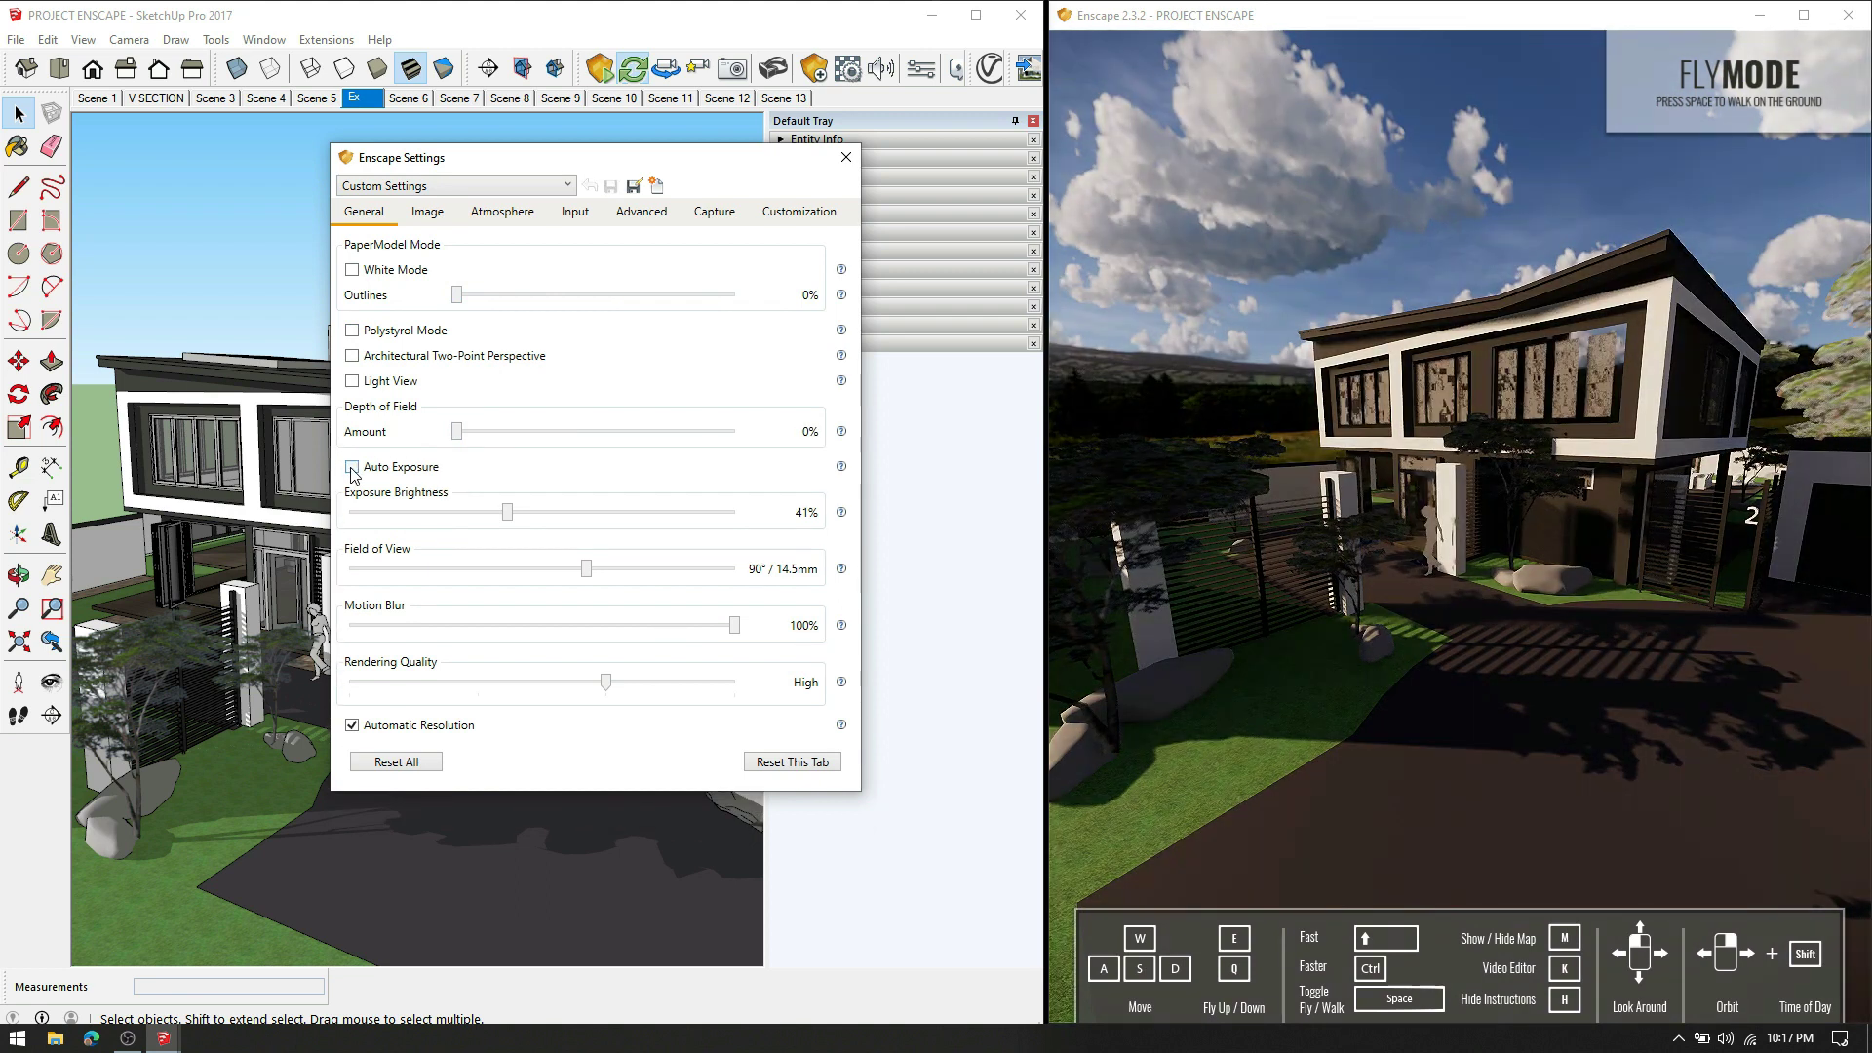
pyautogui.click(425, 213)
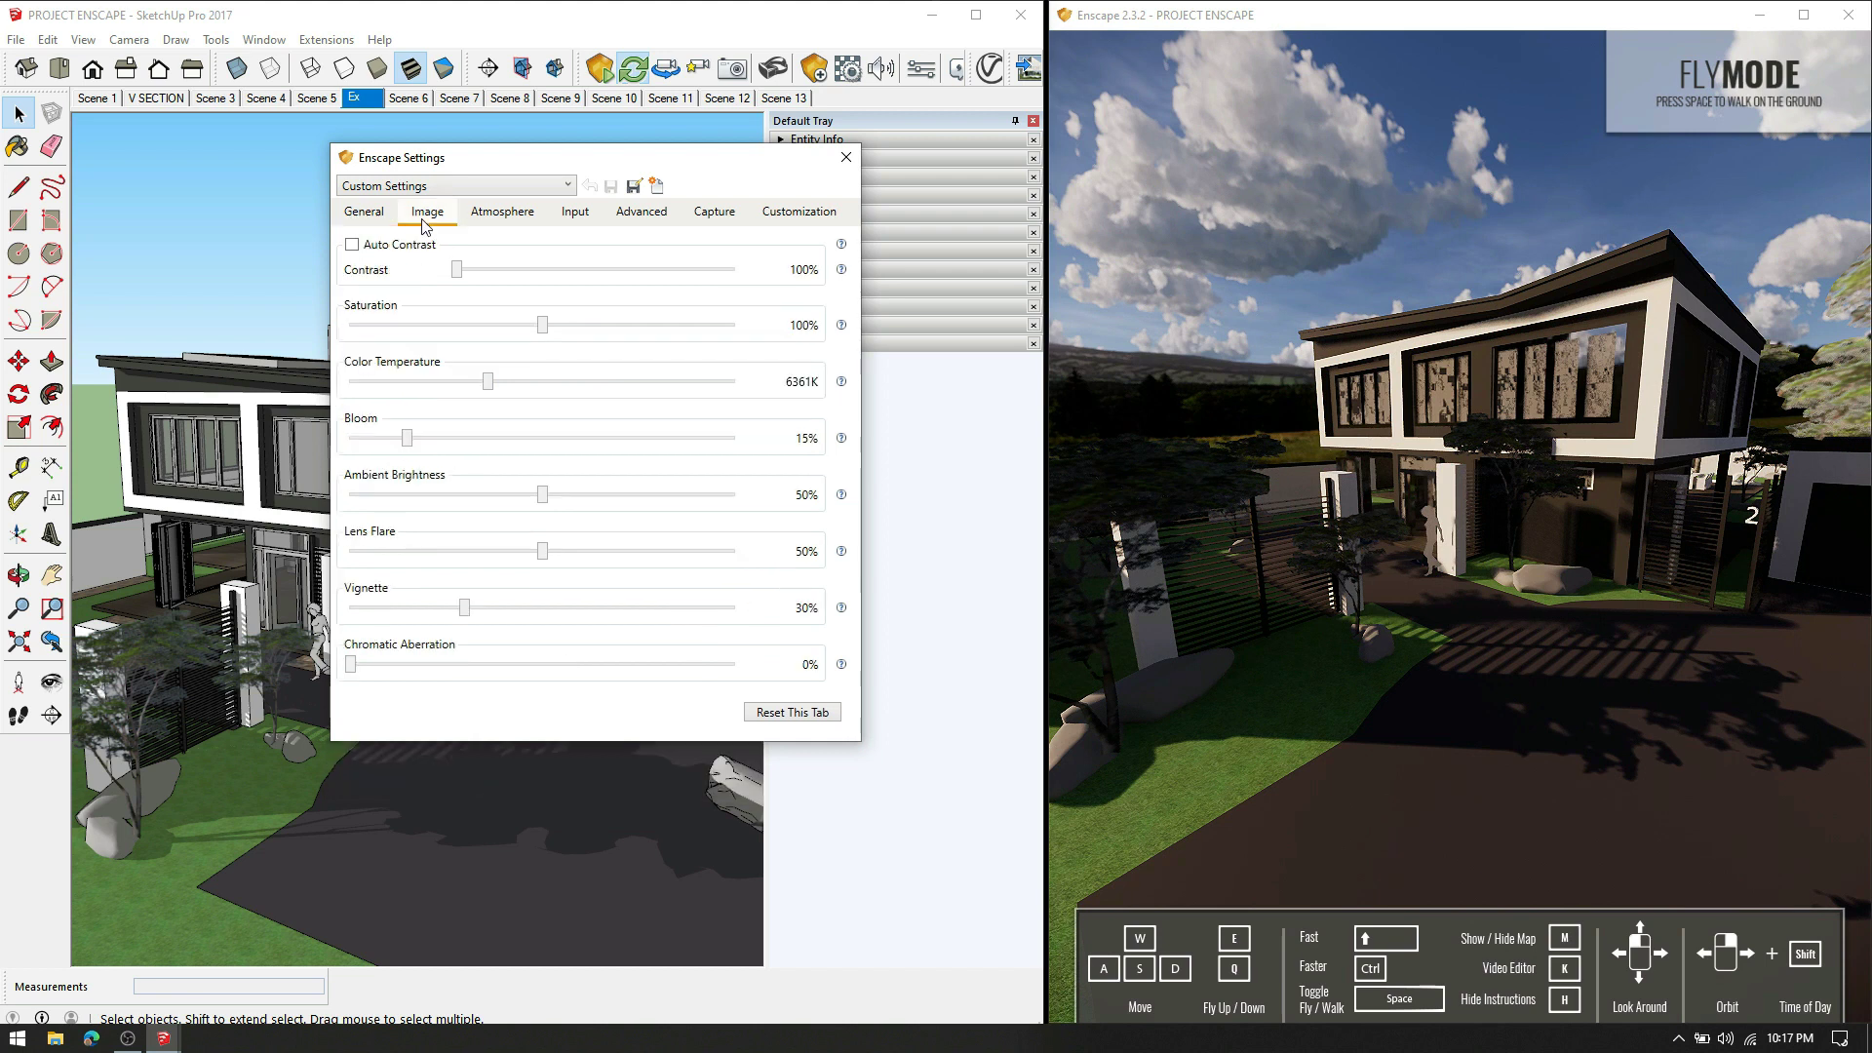
# Step: Set Vignette to 27% and Saturation to 95%, leaving Auto Contrast and Chromatic Aberration off
pyautogui.click(353, 246)
pyautogui.click(353, 245)
pyautogui.moveTo(466, 615)
pyautogui.mouseDown()
pyautogui.moveTo(405, 614)
pyautogui.moveTo(456, 612)
pyautogui.mouseUp()
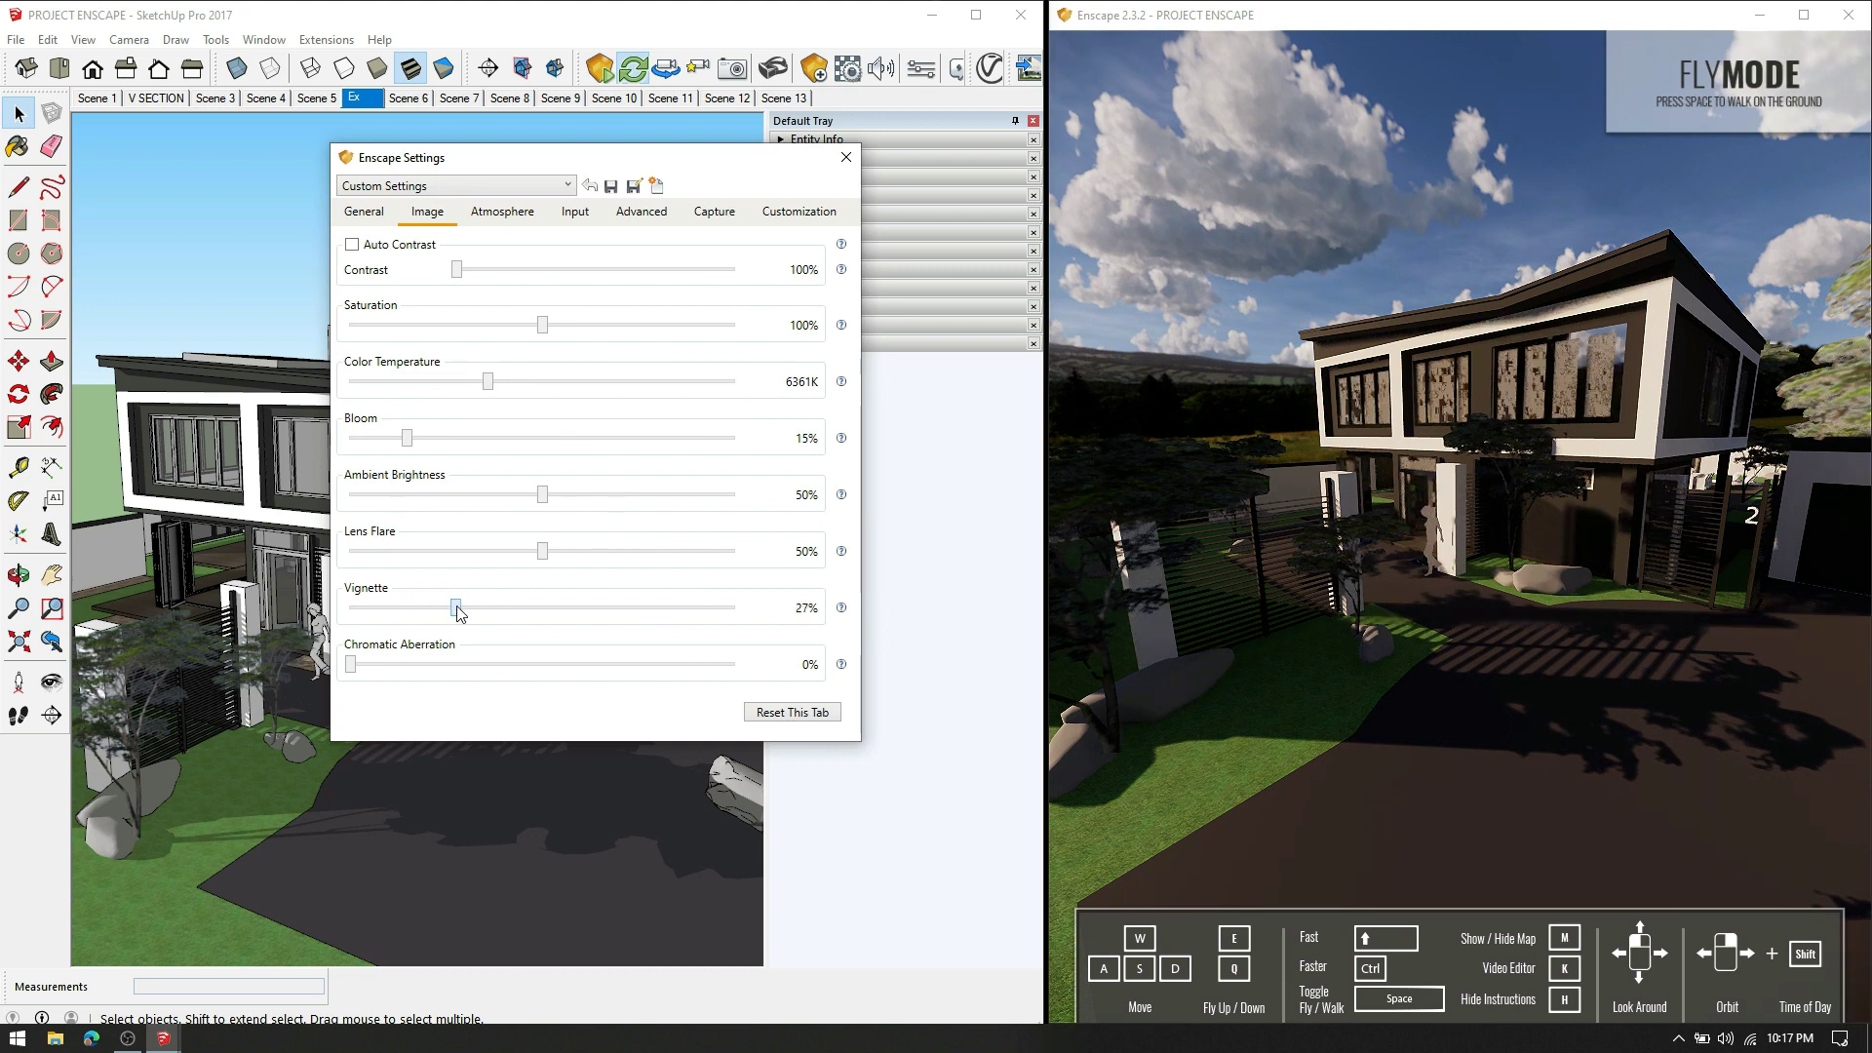
pyautogui.moveTo(385, 664); pyautogui.dragTo(314, 668)
pyautogui.moveTo(535, 329)
pyautogui.mouseDown()
pyautogui.moveTo(694, 325)
pyautogui.moveTo(469, 326)
pyautogui.moveTo(534, 330)
pyautogui.mouseUp()
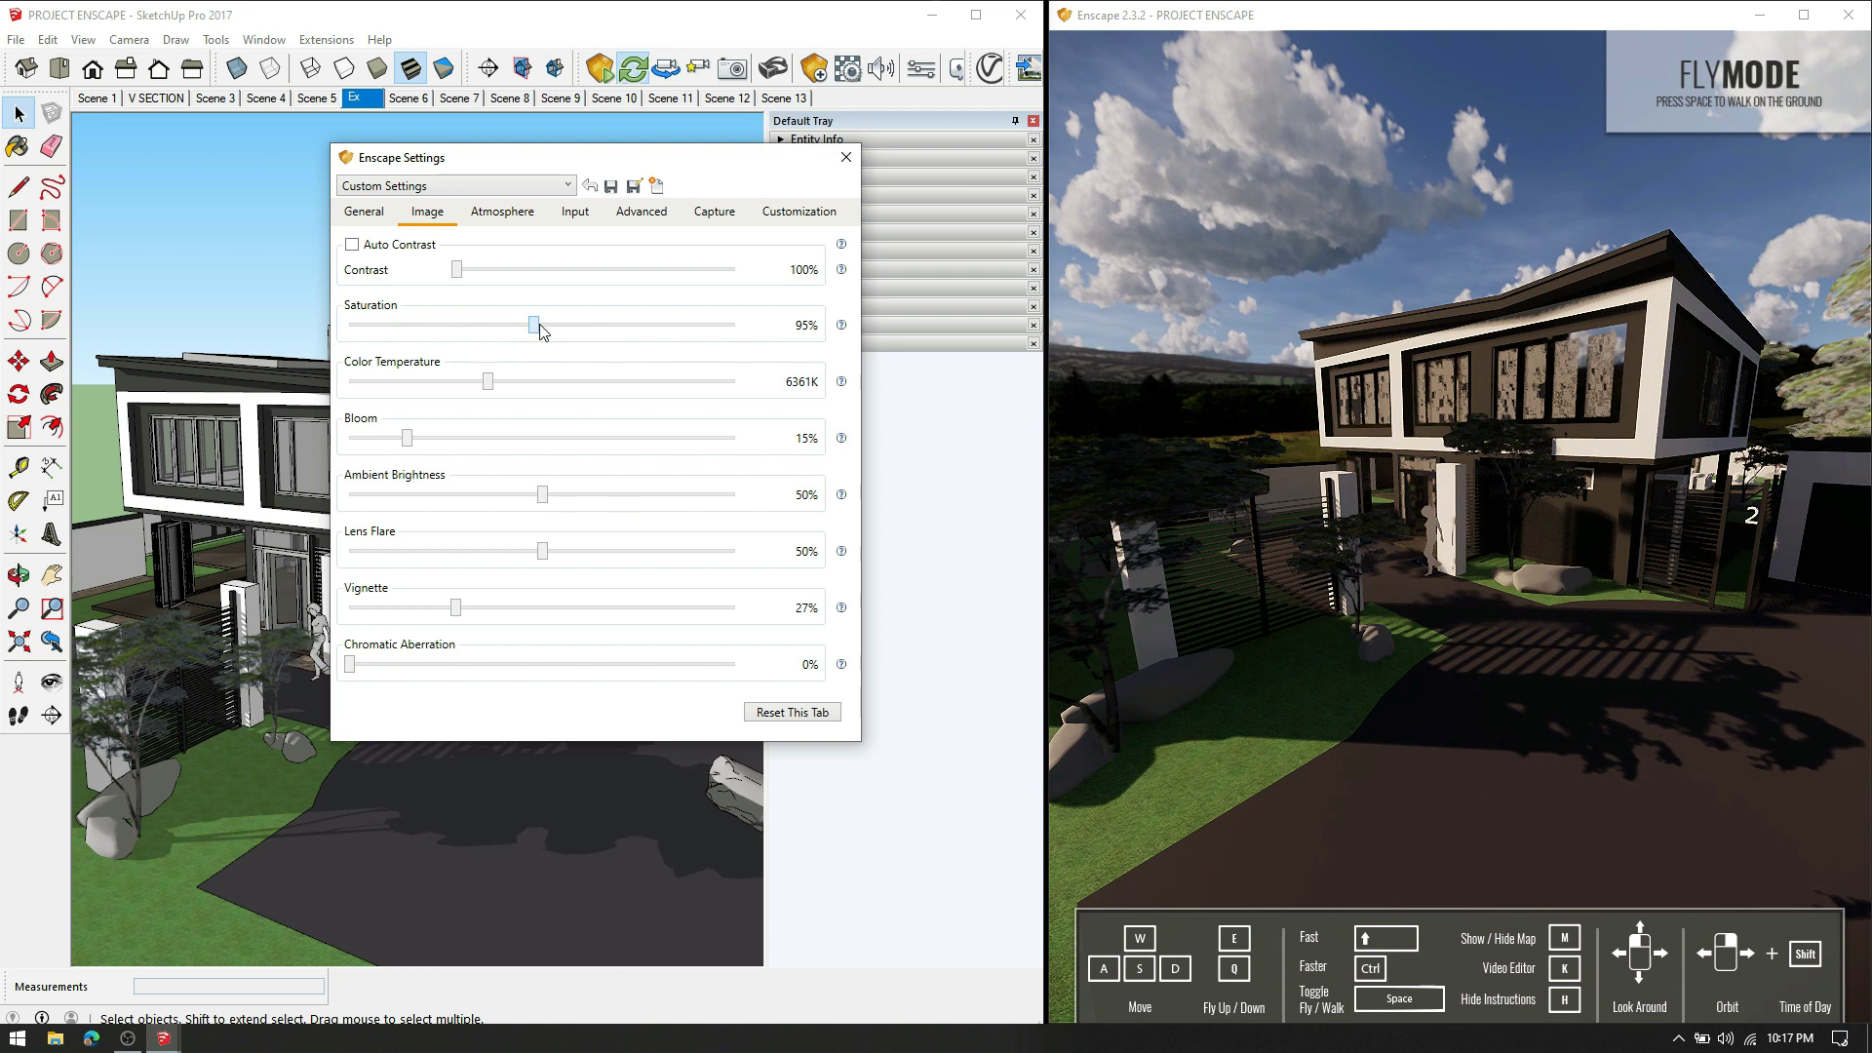
pyautogui.click(502, 212)
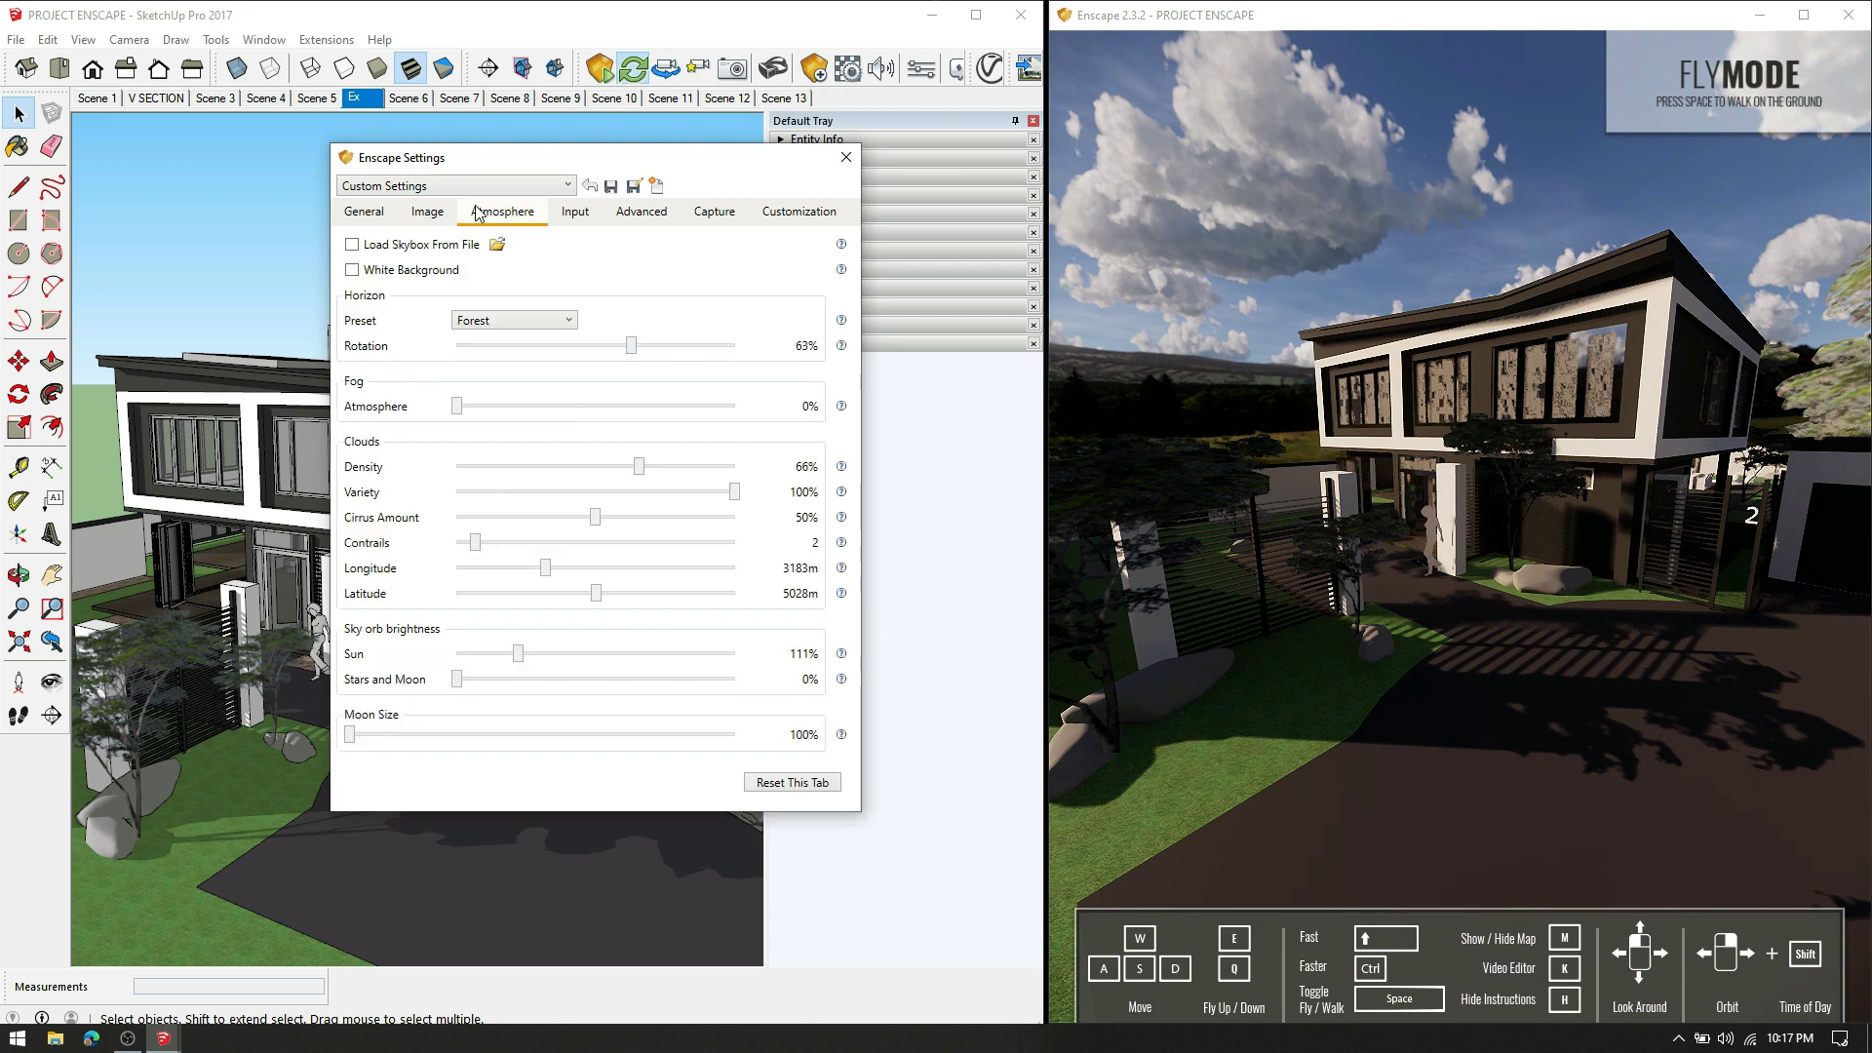
# Step: Preview White Background, Construction Site and Urban horizons, then settle on Forest
pyautogui.click(356, 275)
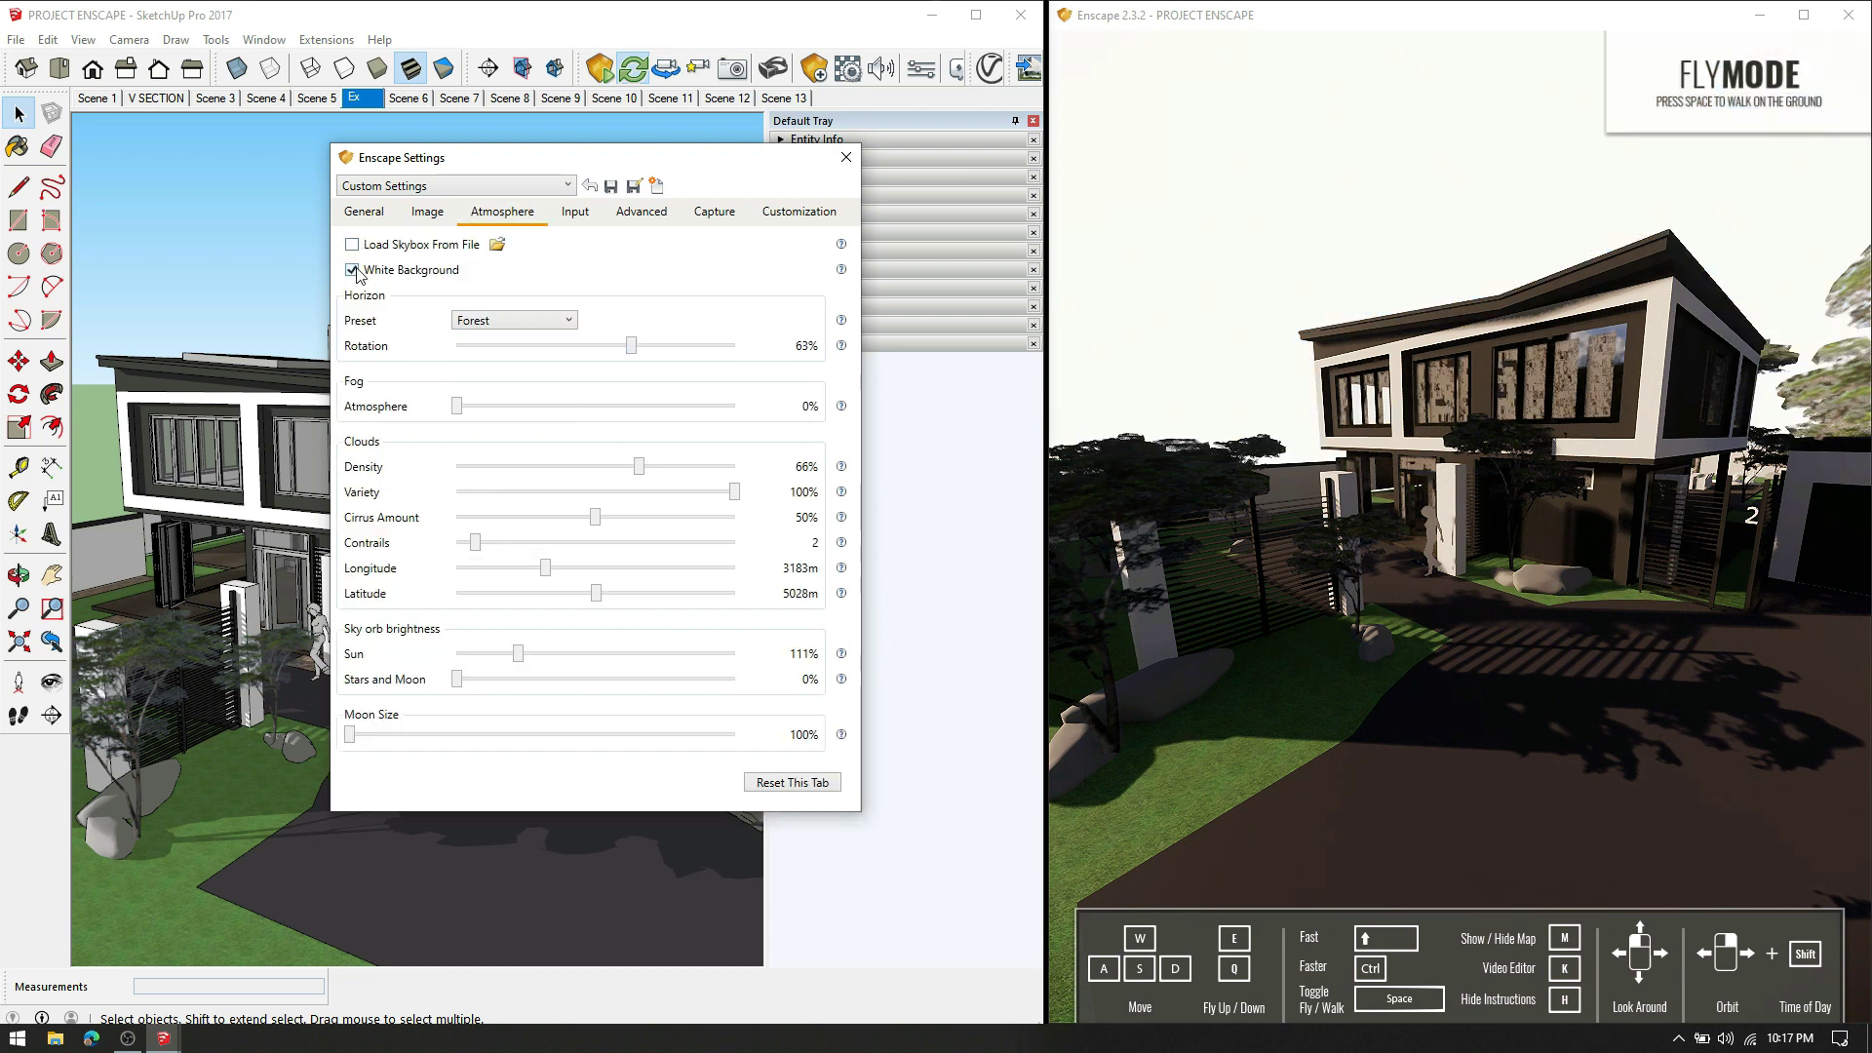
pyautogui.click(356, 275)
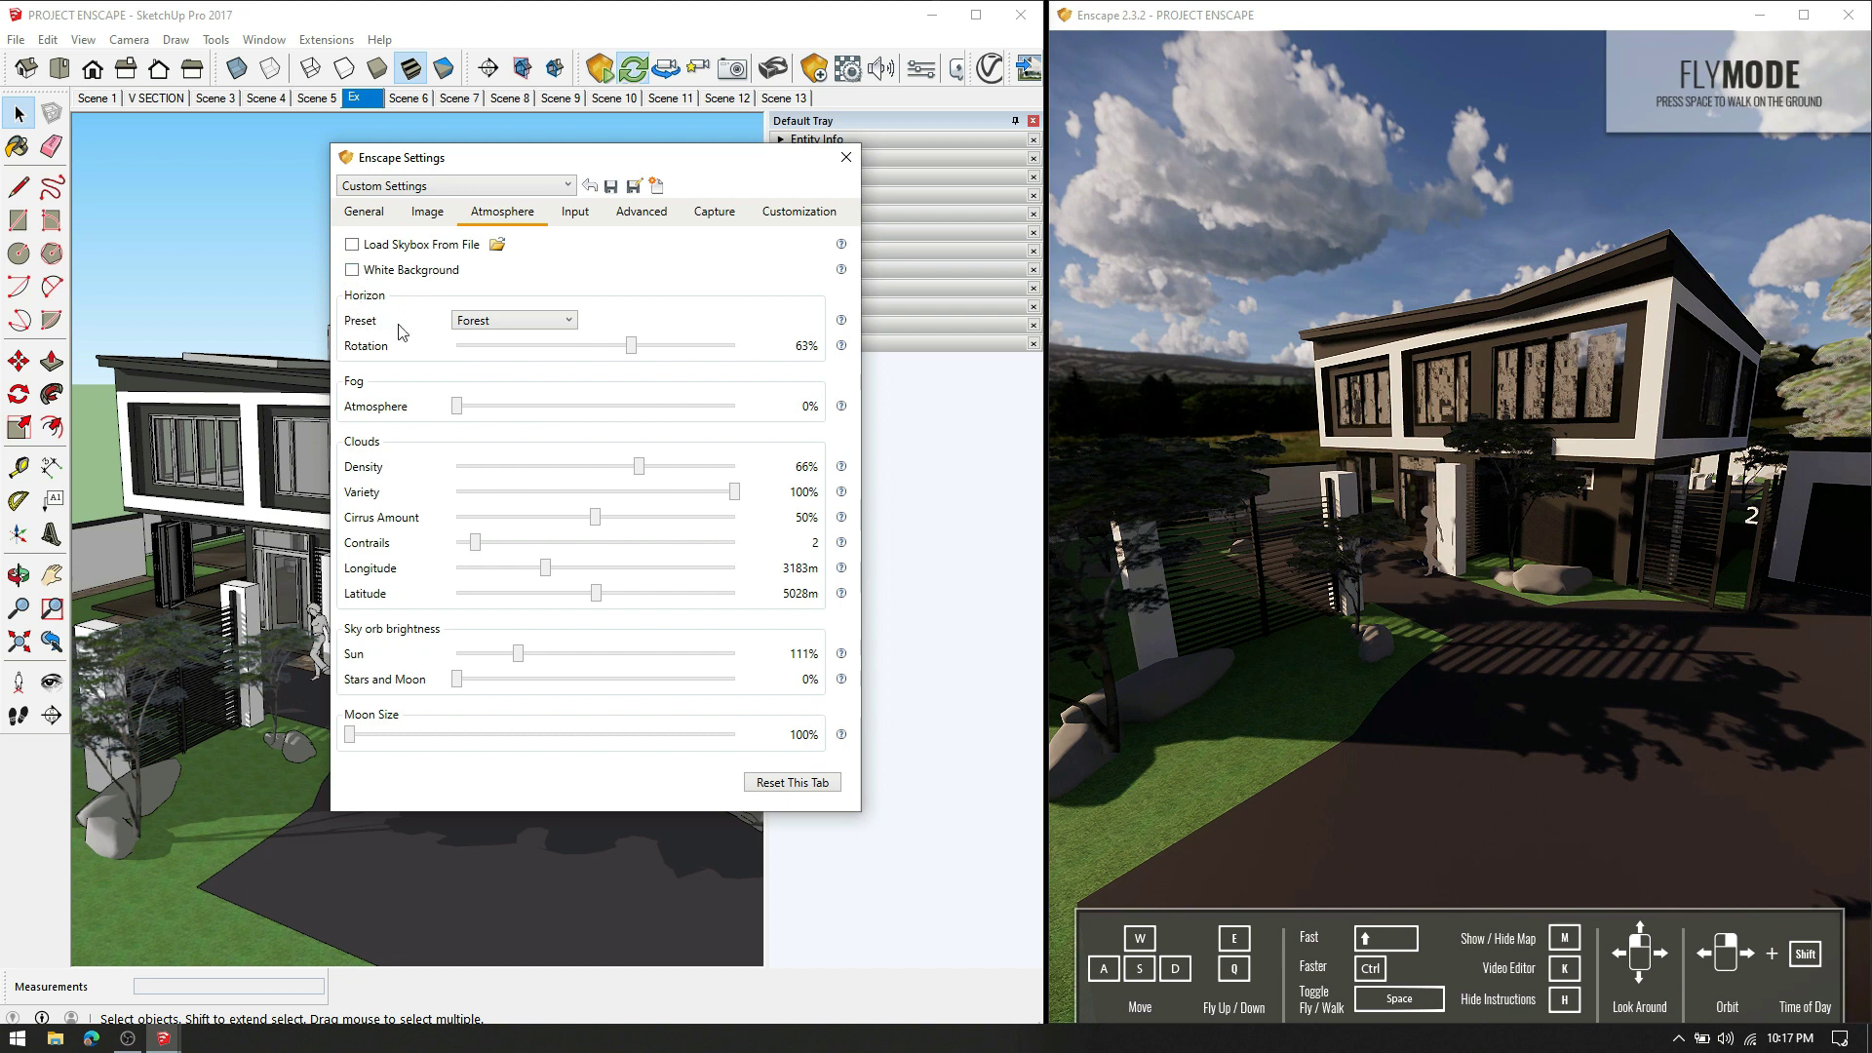
pyautogui.click(483, 320)
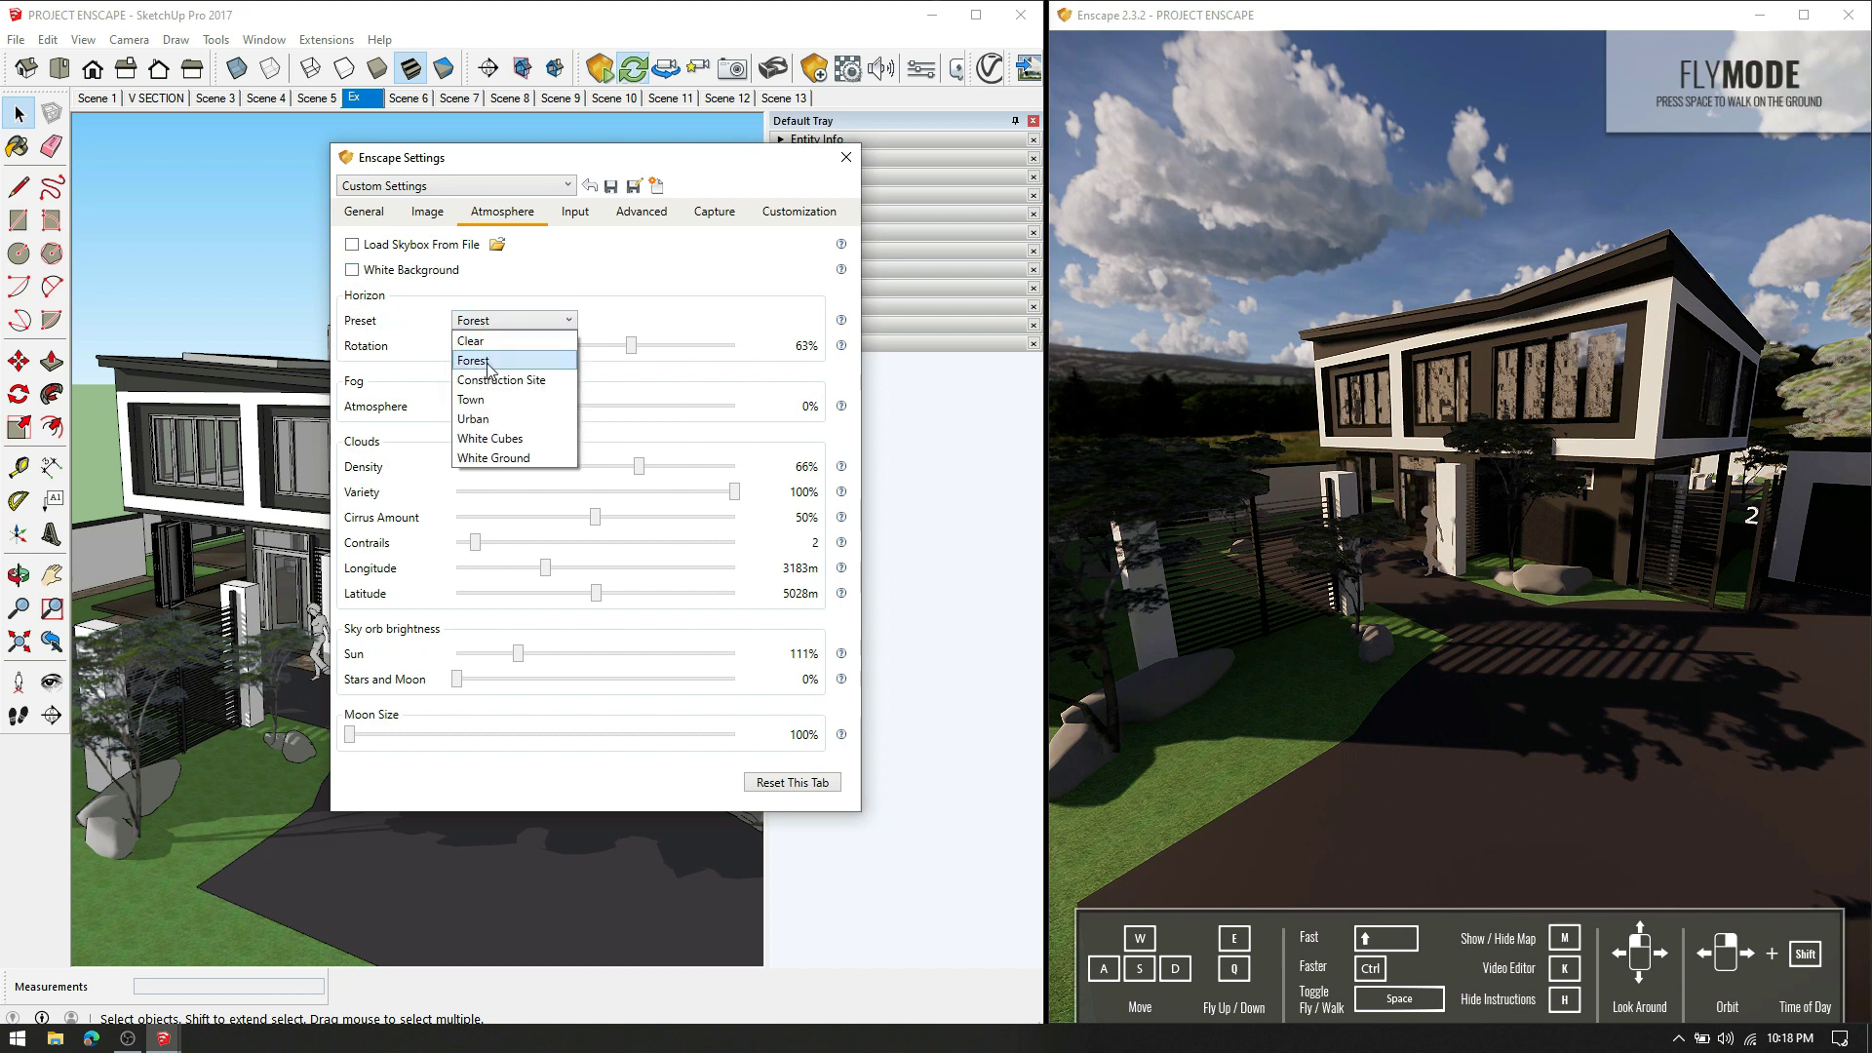
pyautogui.click(492, 380)
pyautogui.click(502, 320)
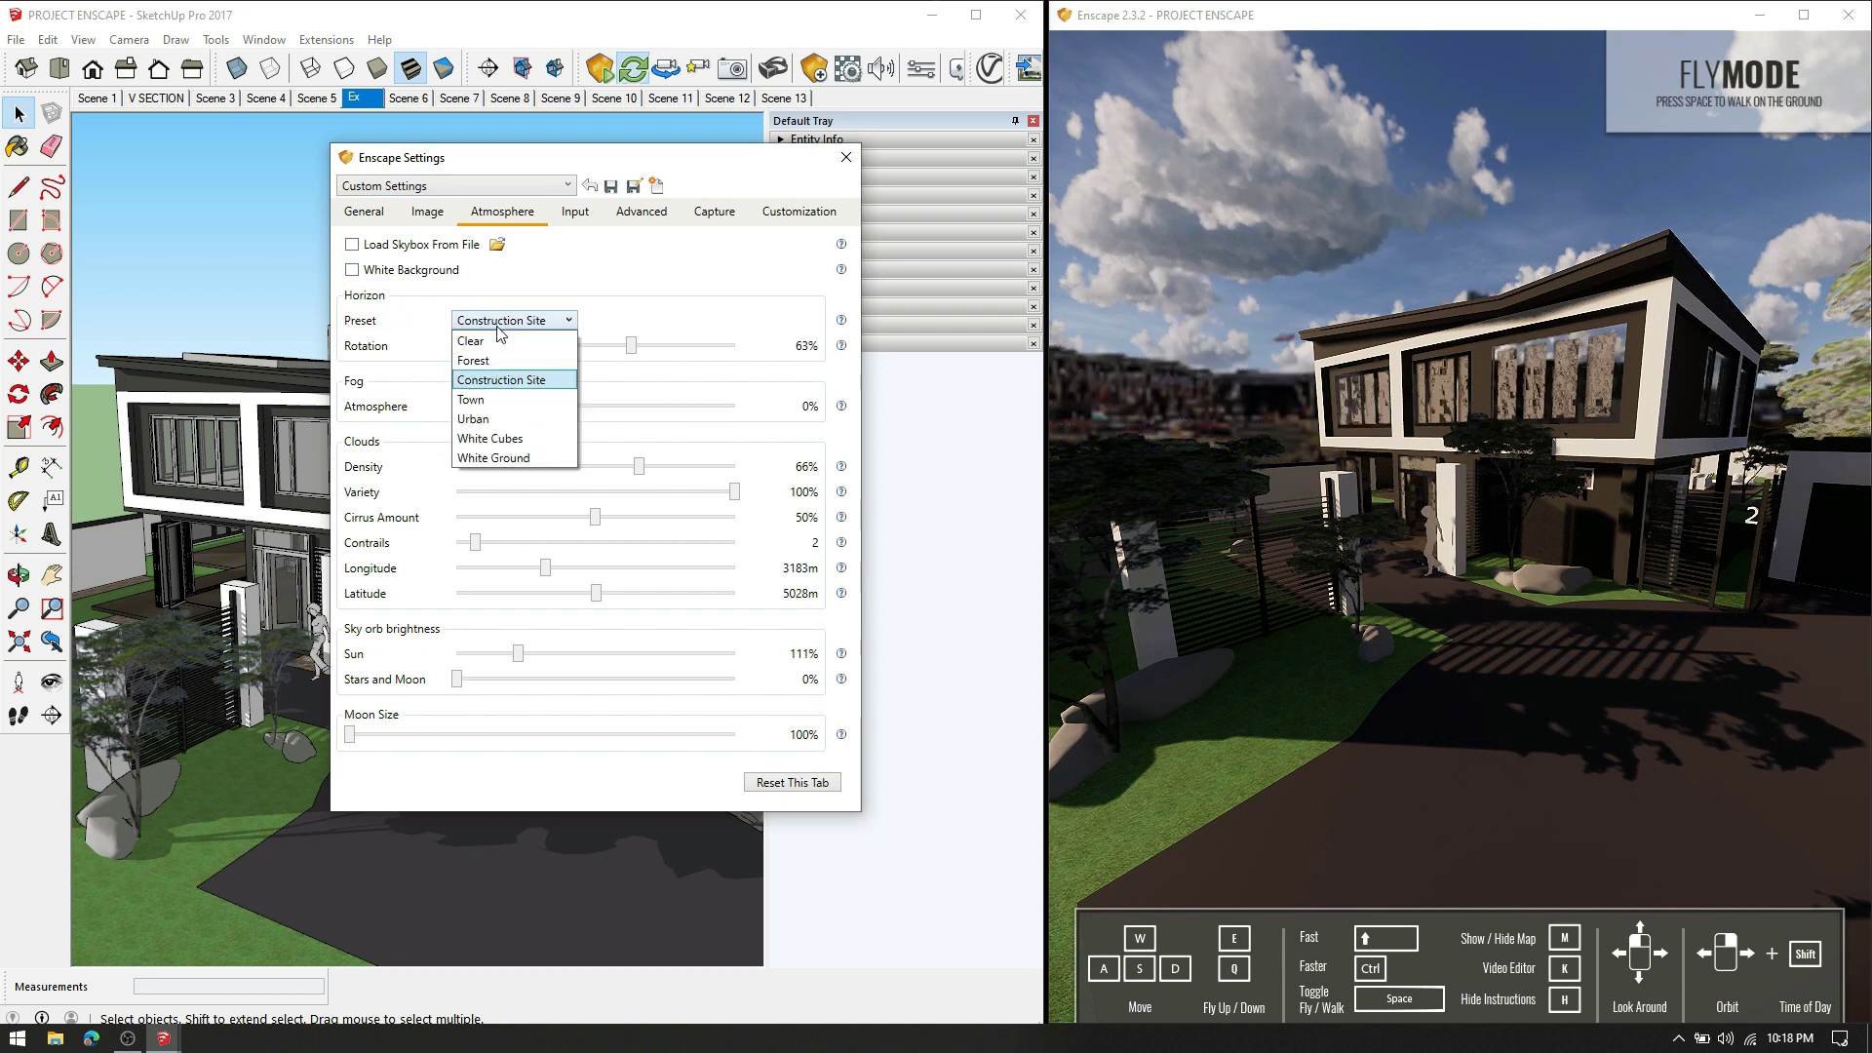
pyautogui.click(497, 422)
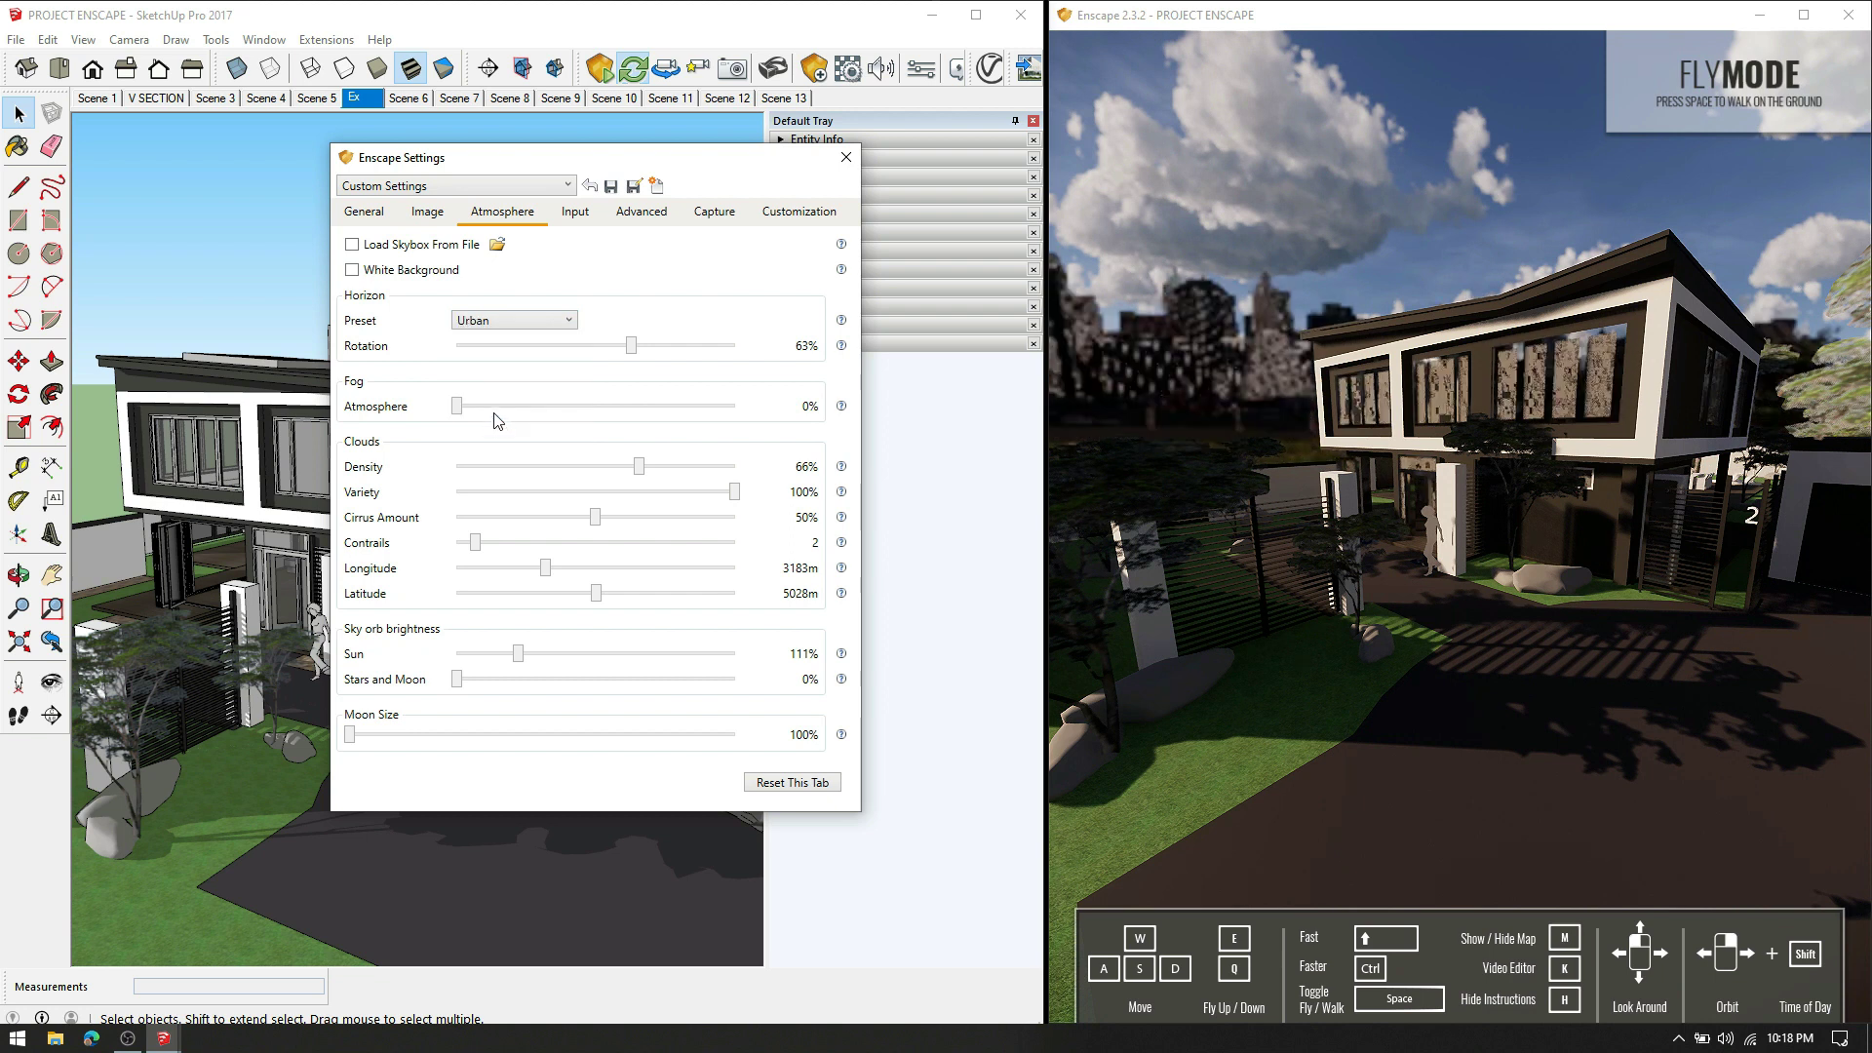
pyautogui.click(514, 321)
pyautogui.click(482, 360)
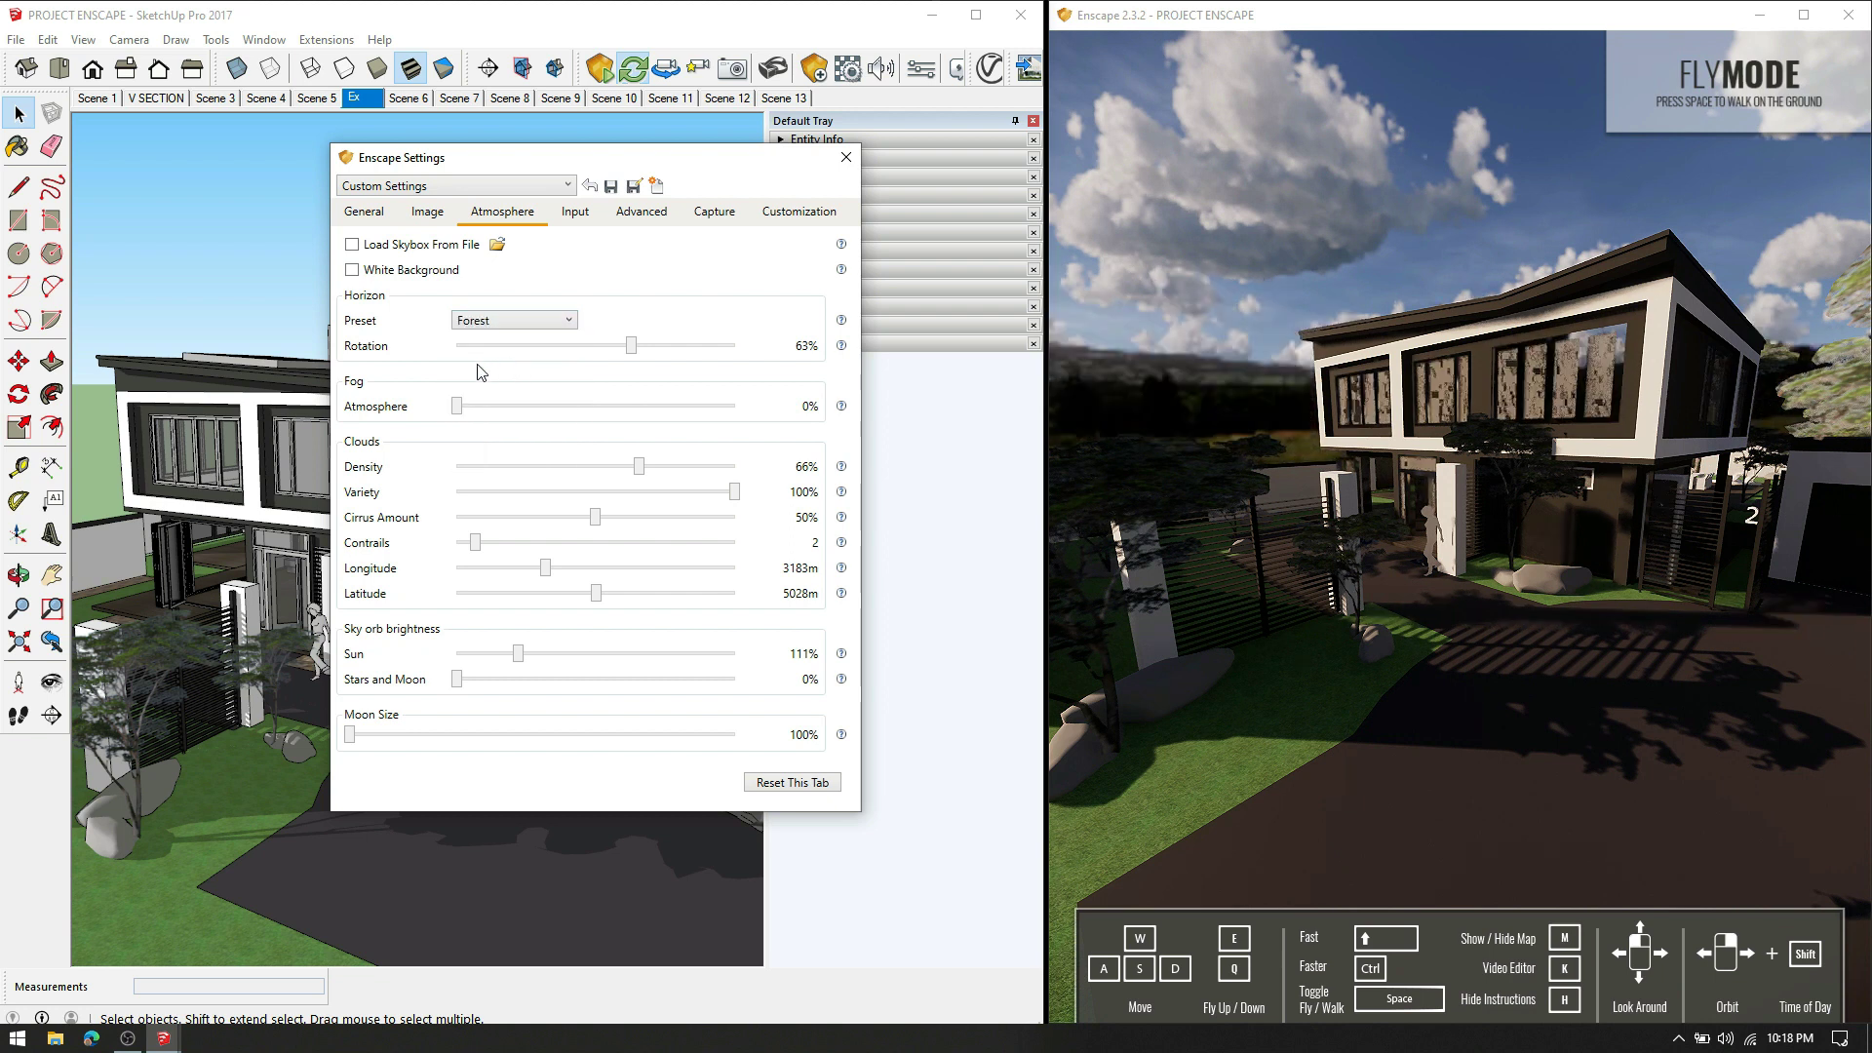
# Step: Rotate the horizon to 49%, set fog to 42%, and brighten the sun to 128%
pyautogui.moveTo(629, 353)
pyautogui.mouseDown()
pyautogui.moveTo(483, 358)
pyautogui.moveTo(616, 369)
pyautogui.moveTo(596, 368)
pyautogui.mouseUp()
pyautogui.moveTo(466, 410); pyautogui.dragTo(589, 521)
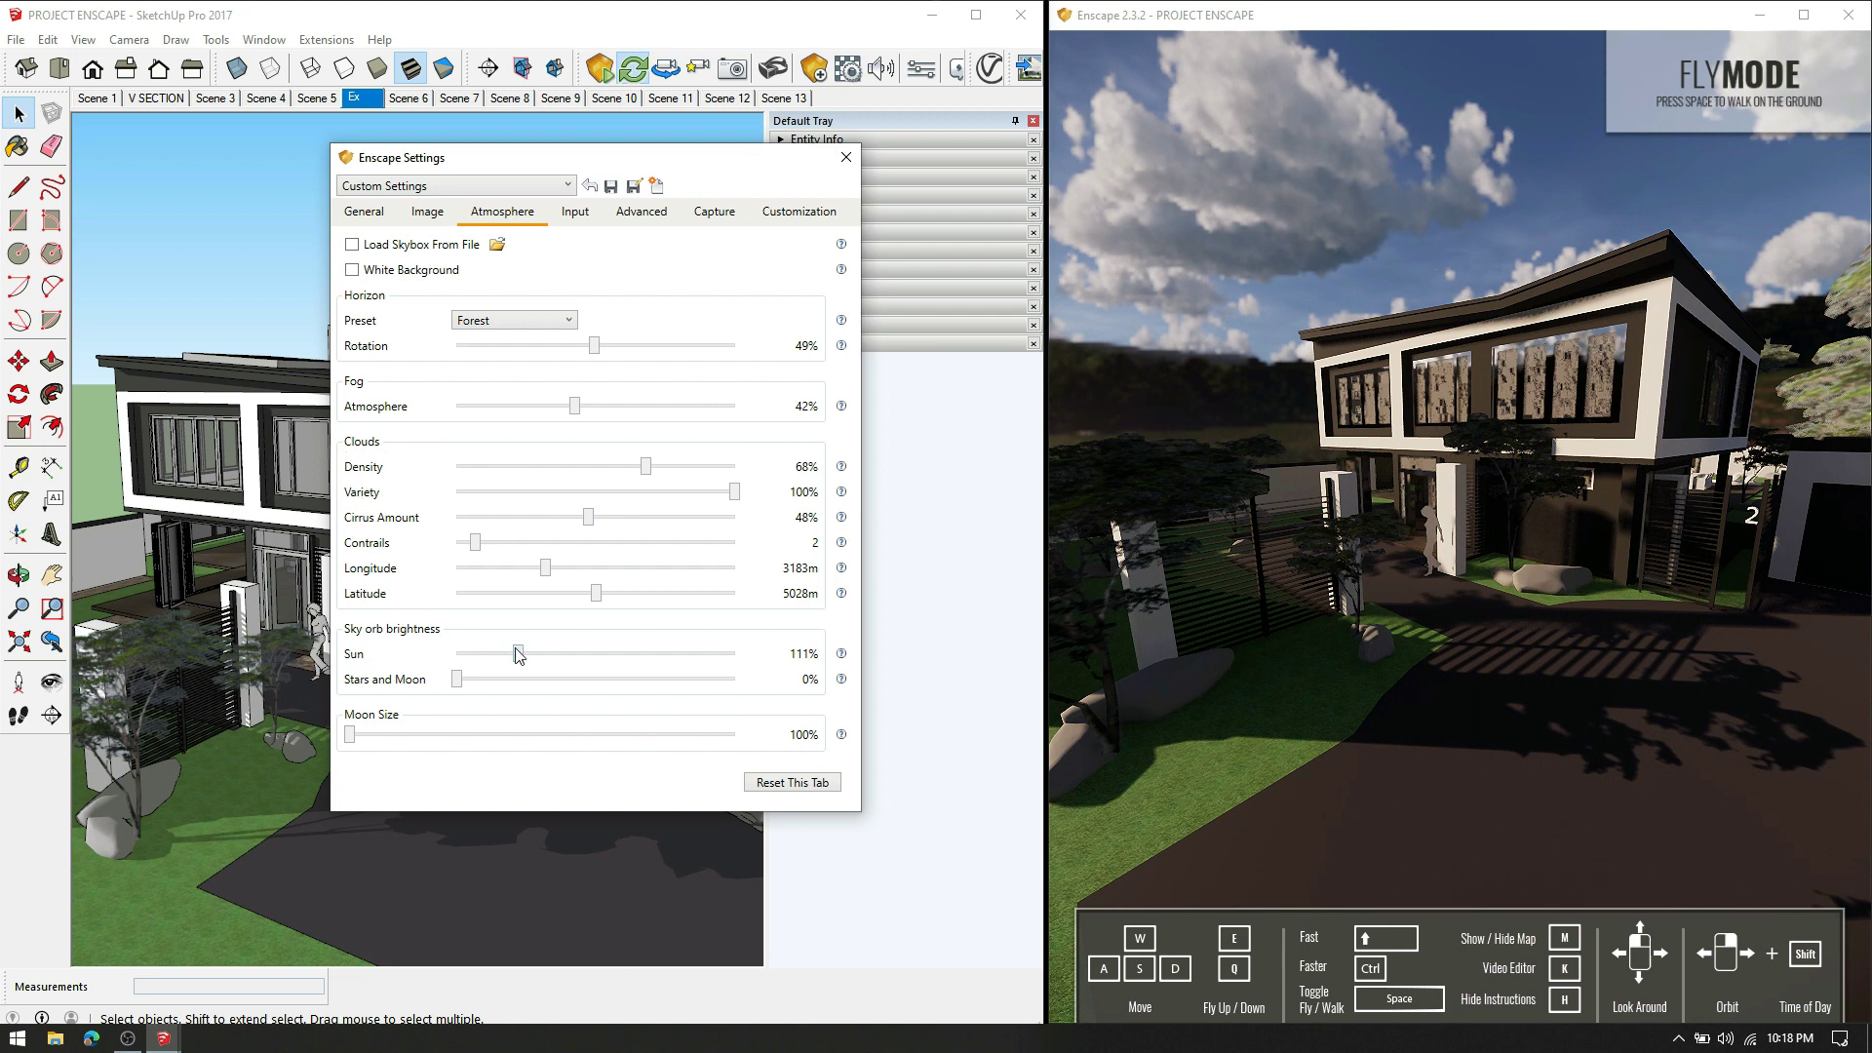
pyautogui.moveTo(519, 655); pyautogui.dragTo(419, 652)
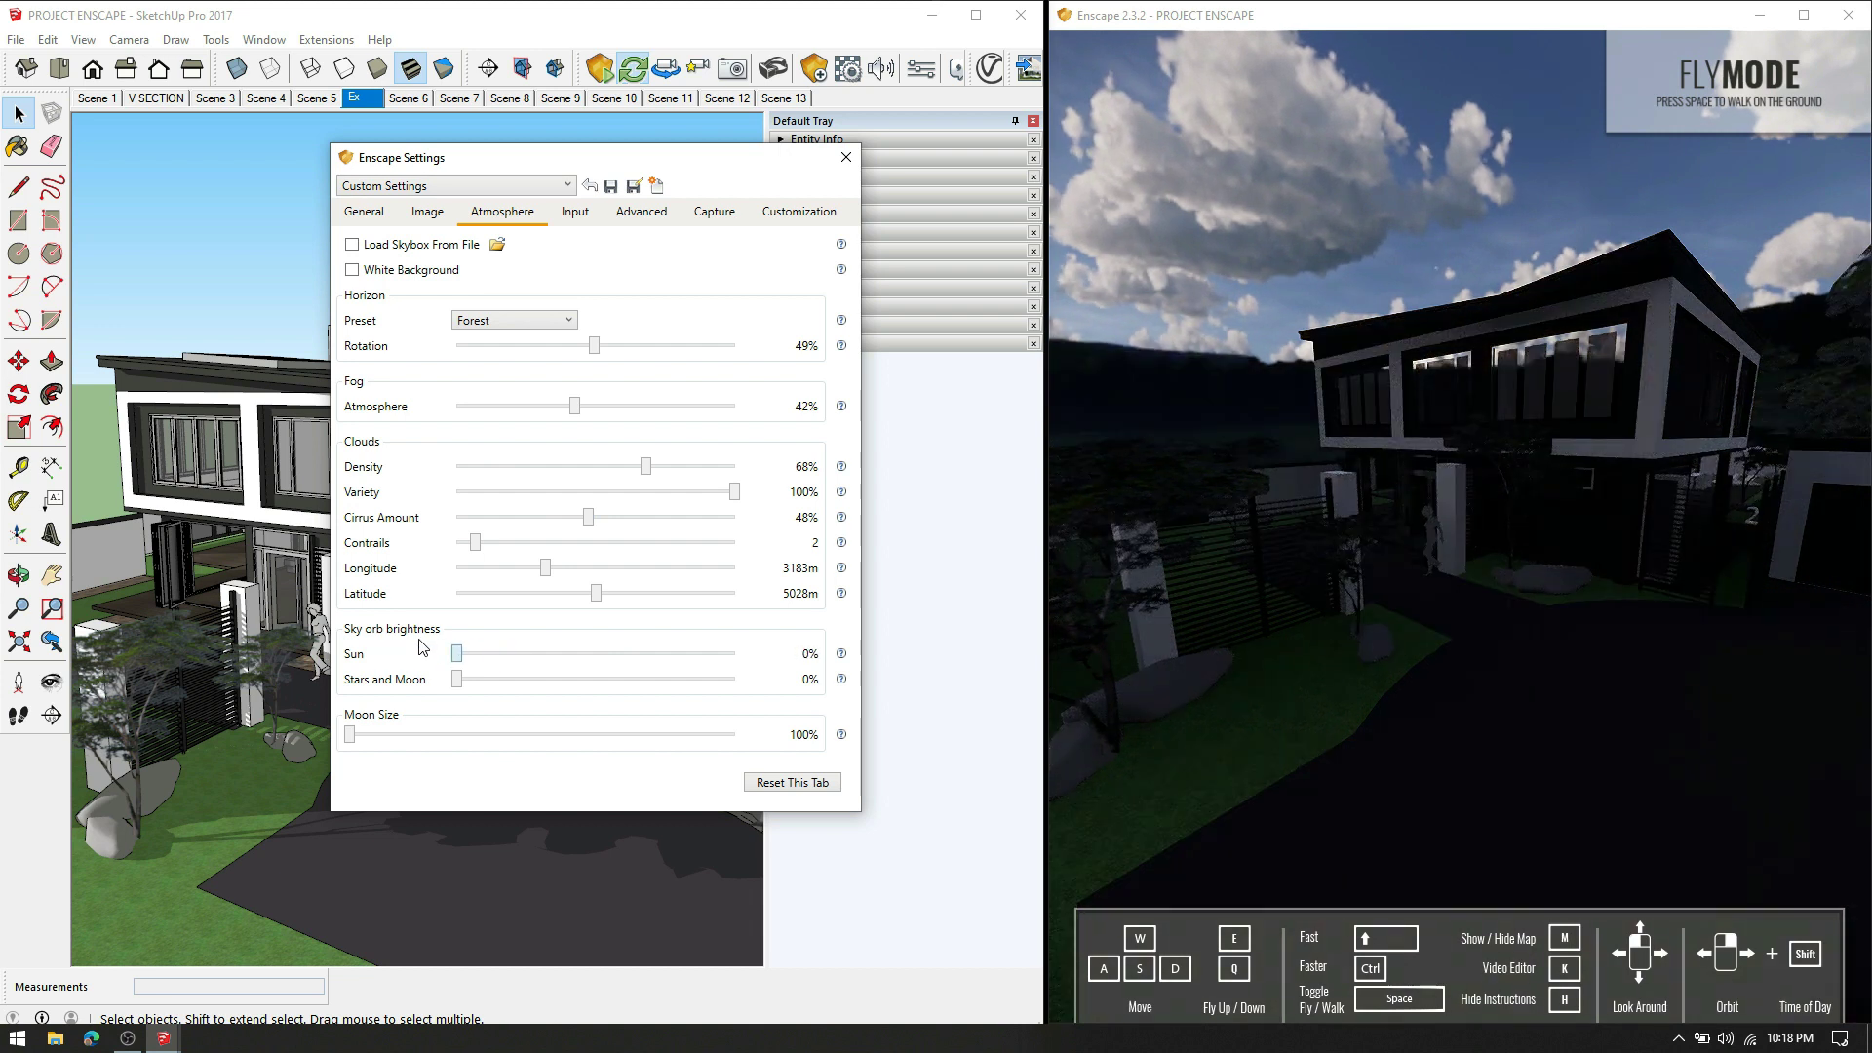
pyautogui.moveTo(355, 743)
pyautogui.mouseDown()
pyautogui.moveTo(568, 737)
pyautogui.moveTo(351, 737)
pyautogui.mouseUp()
pyautogui.moveTo(453, 656); pyautogui.dragTo(532, 667)
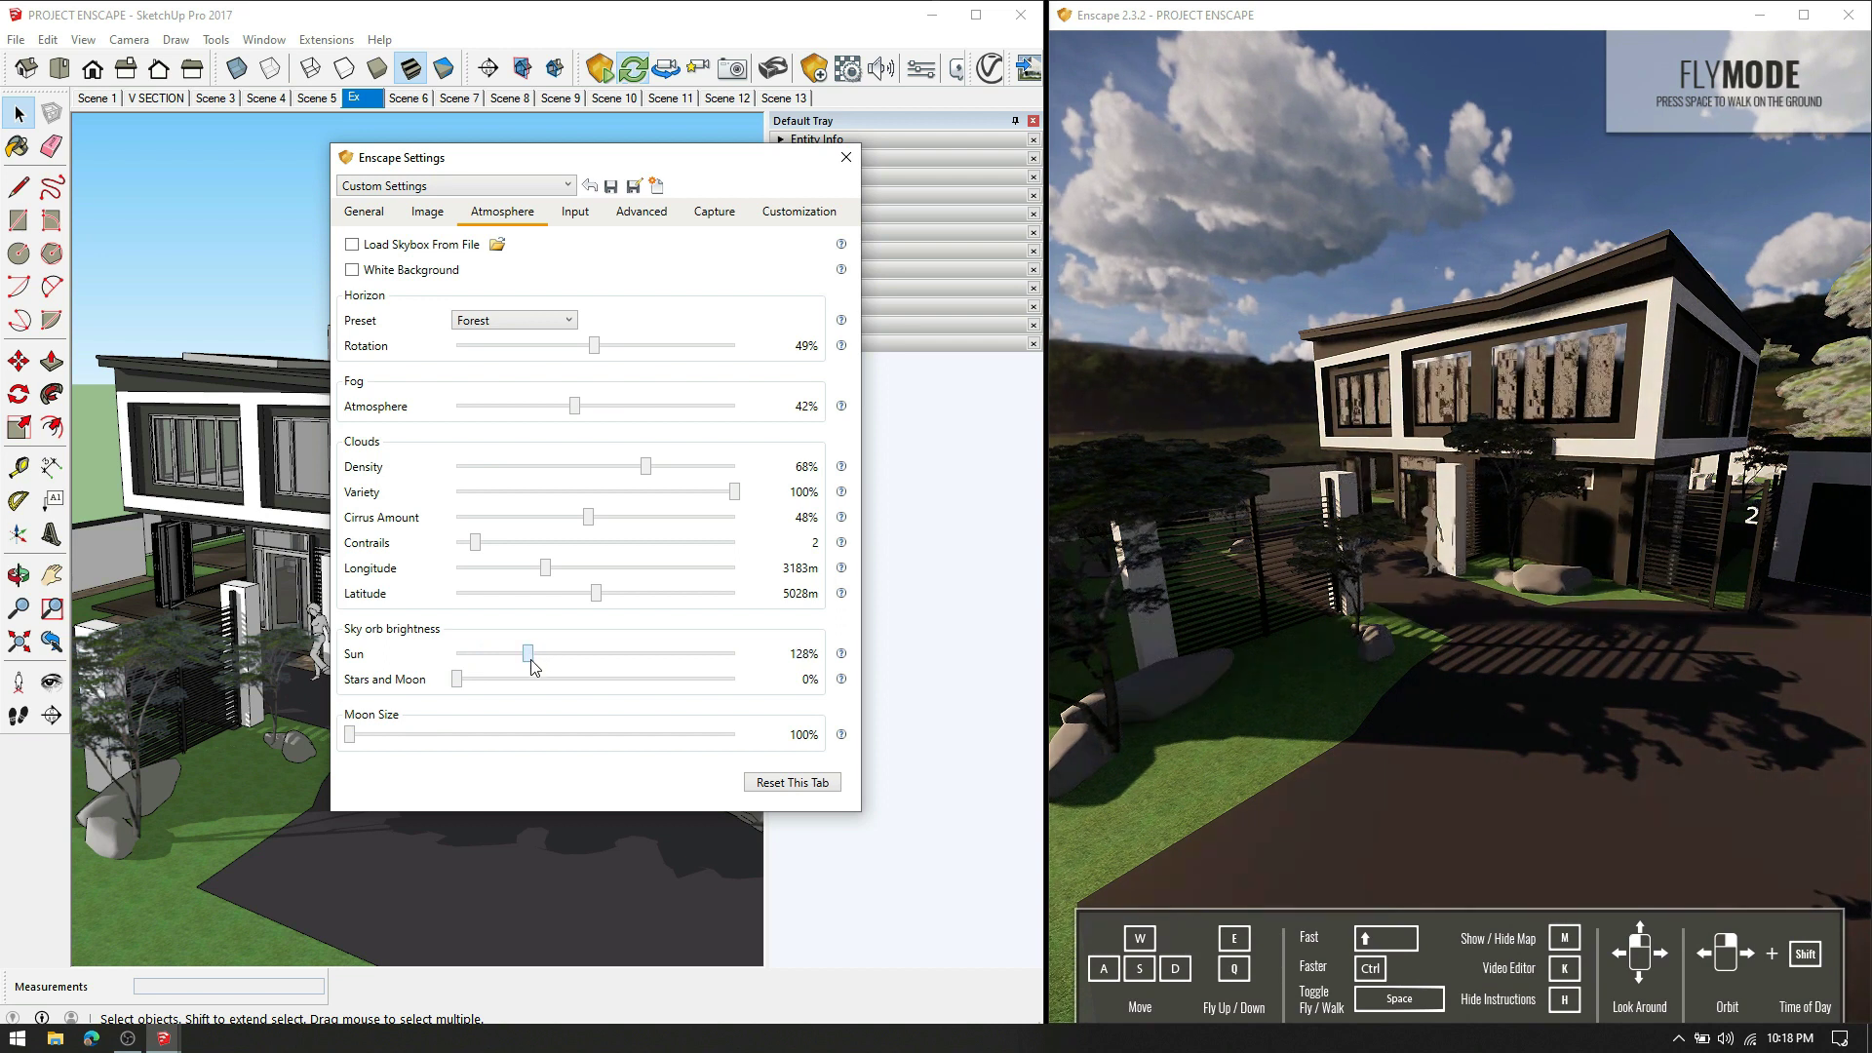
# Step: Review the Input and Advanced settings, keeping Stereo Mode disabled
pyautogui.click(574, 213)
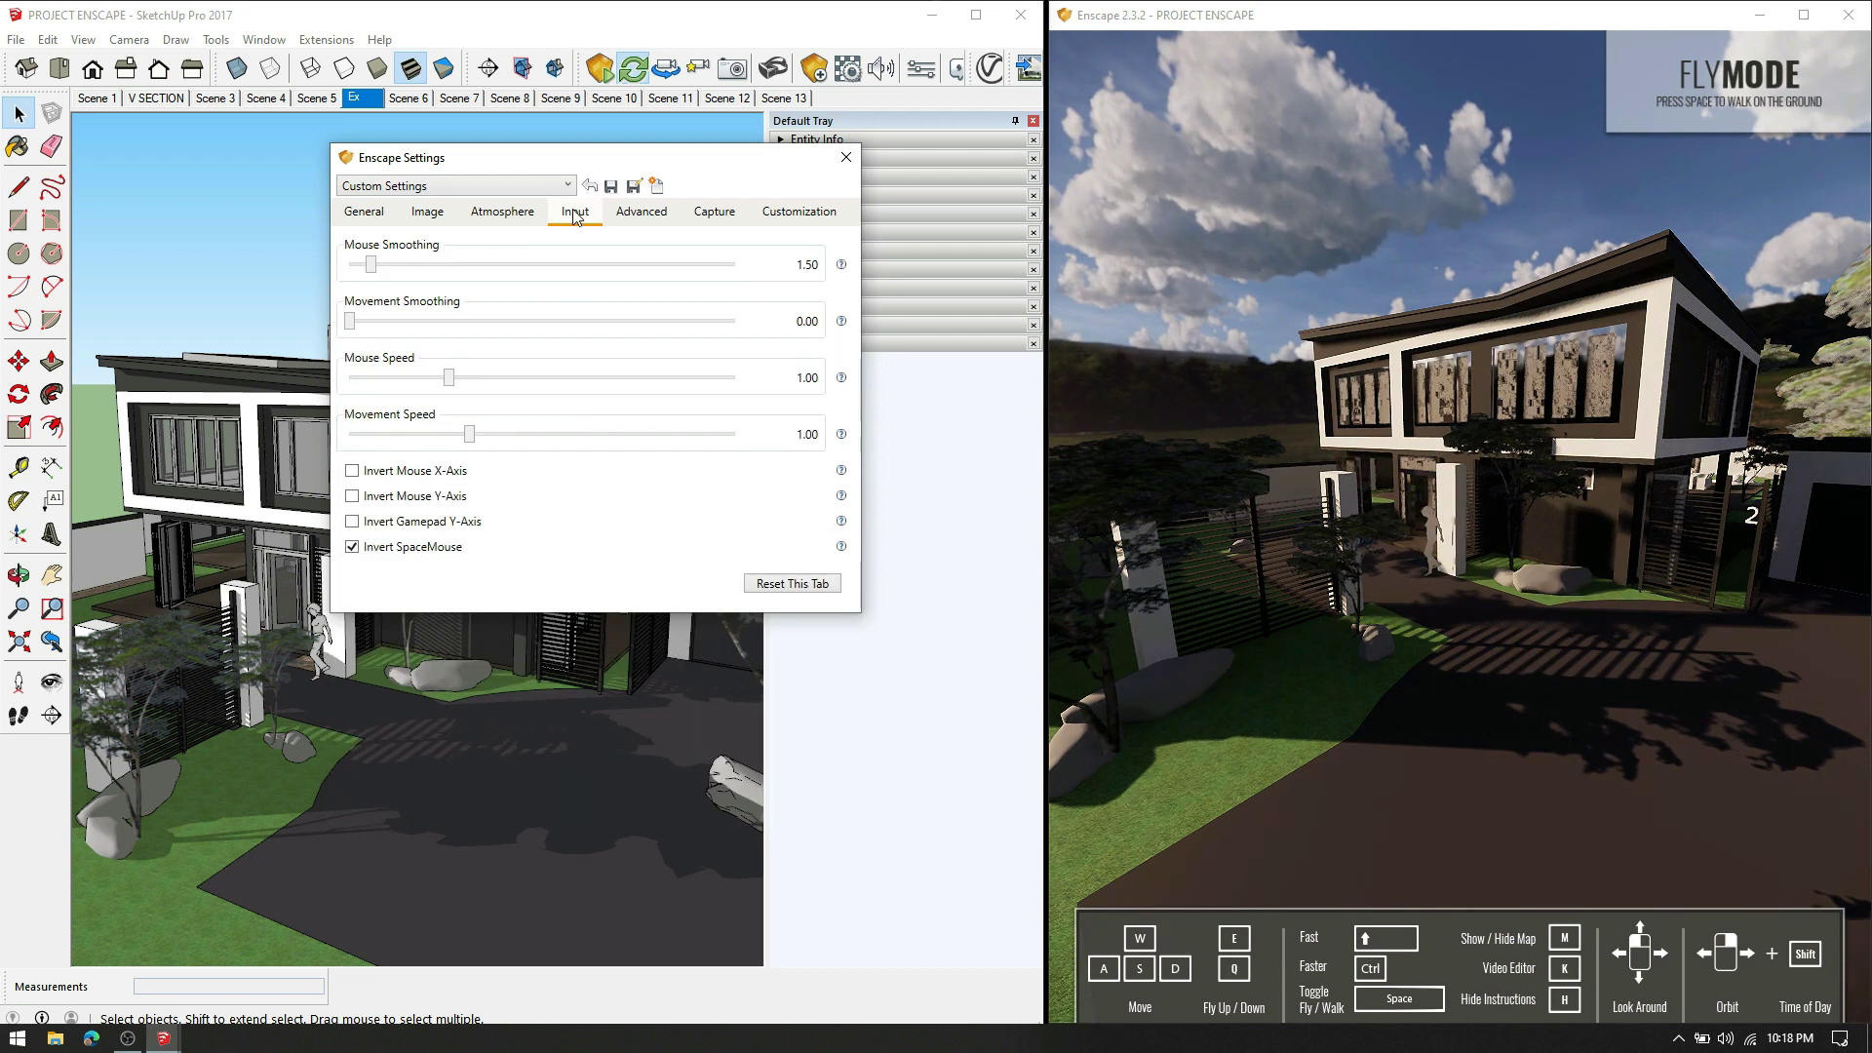
pyautogui.click(630, 215)
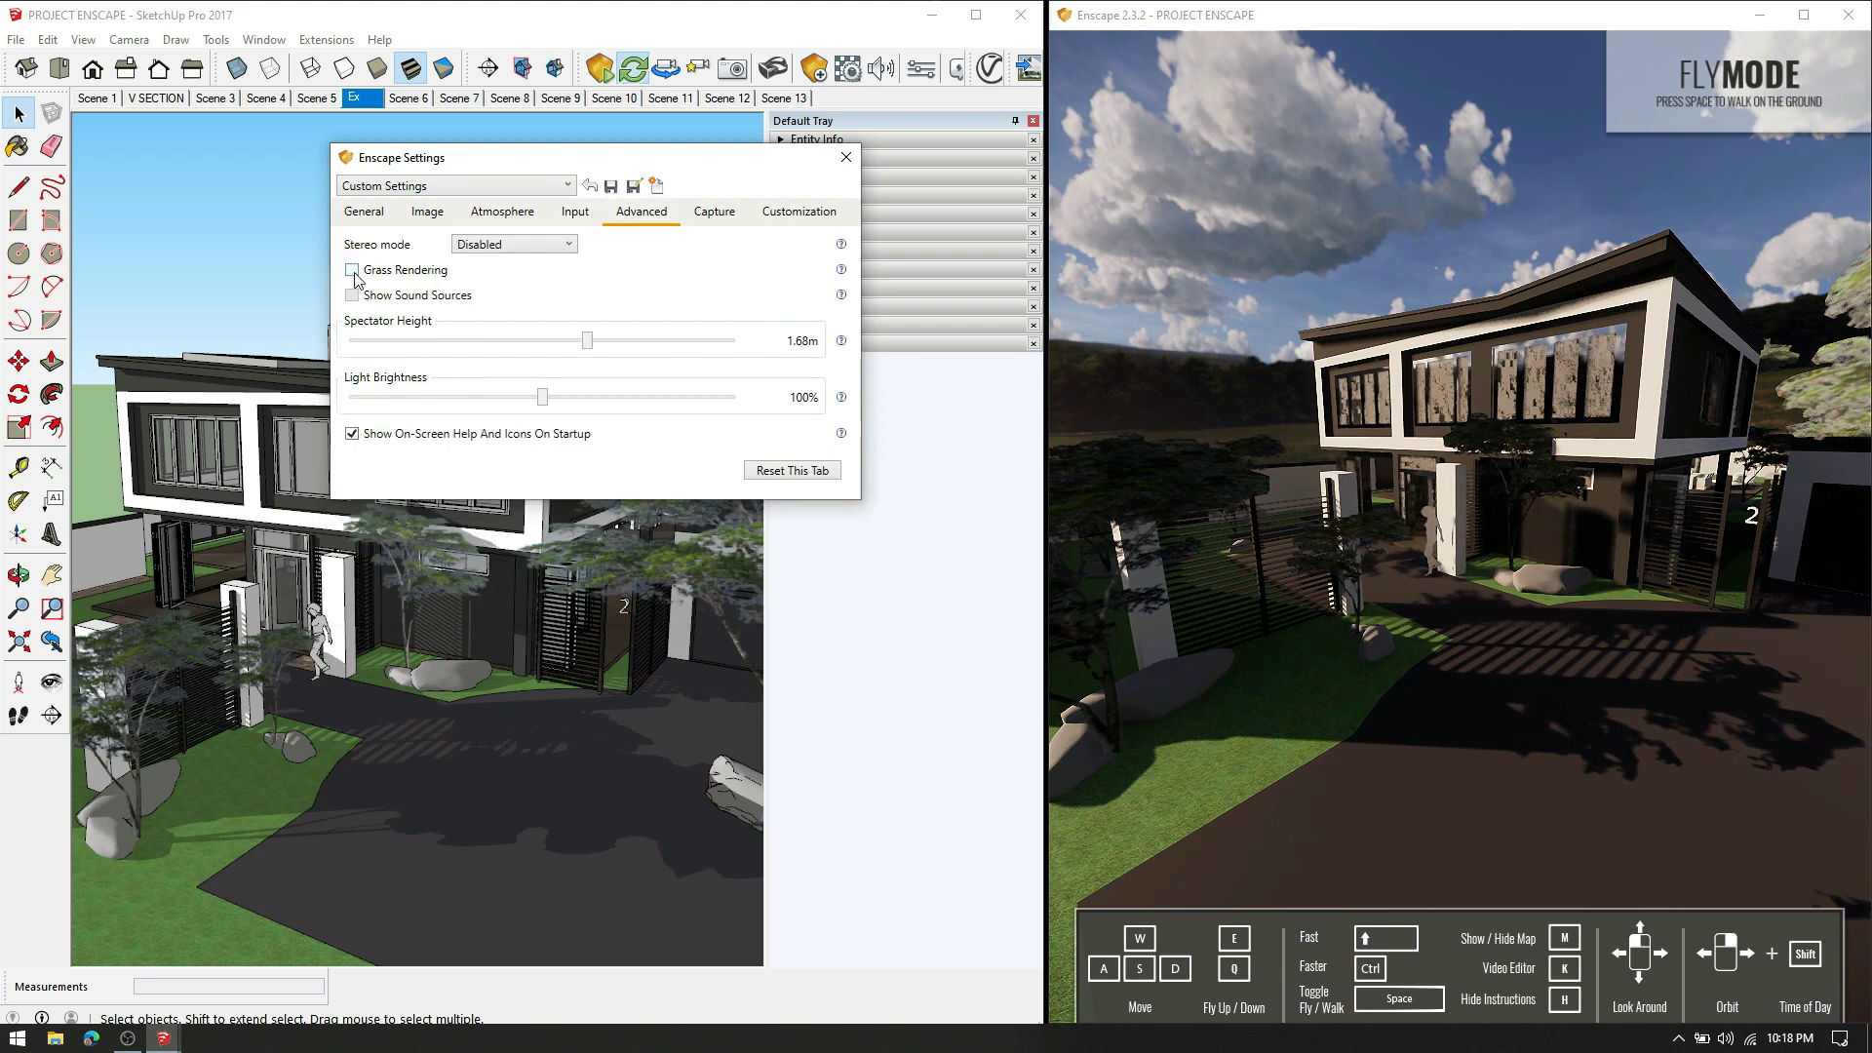
pyautogui.click(484, 246)
pyautogui.click(484, 248)
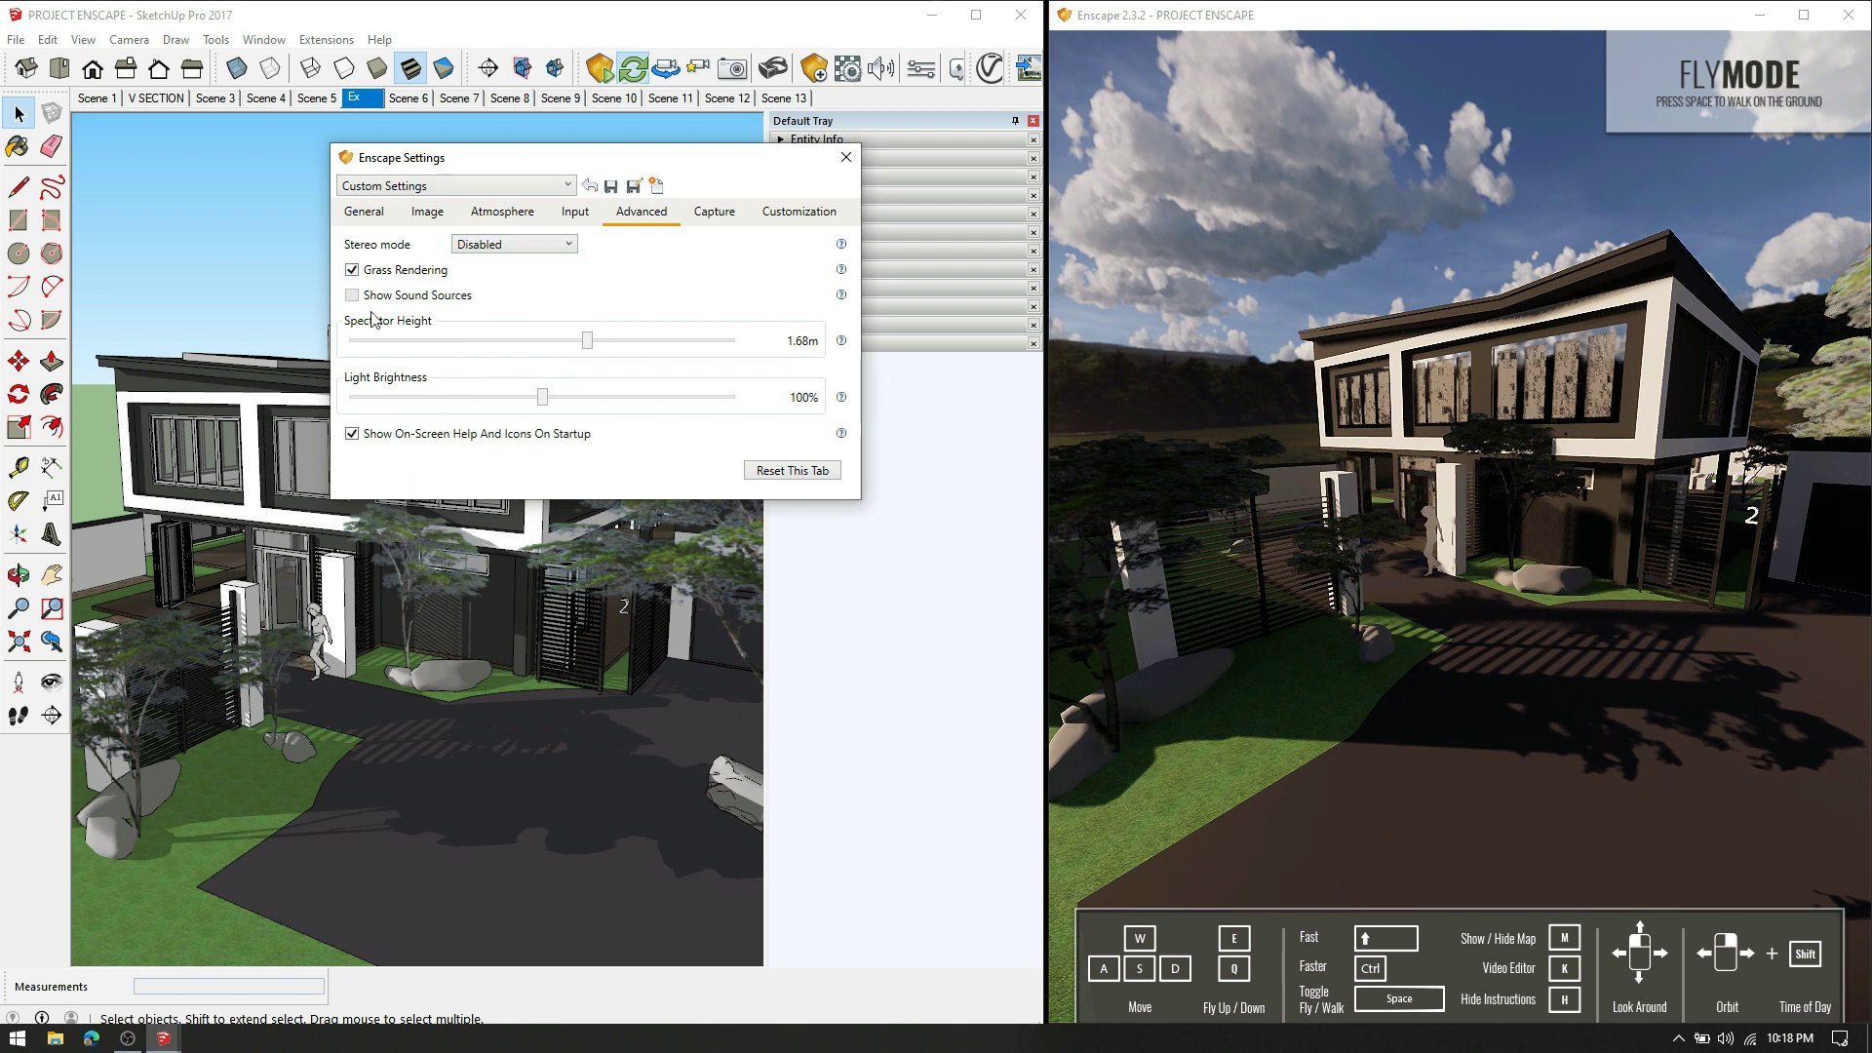
# Step: Keep the capture screenshot resolution at 4k, check Customization, and close Enscape Settings
pyautogui.click(713, 211)
pyautogui.click(476, 250)
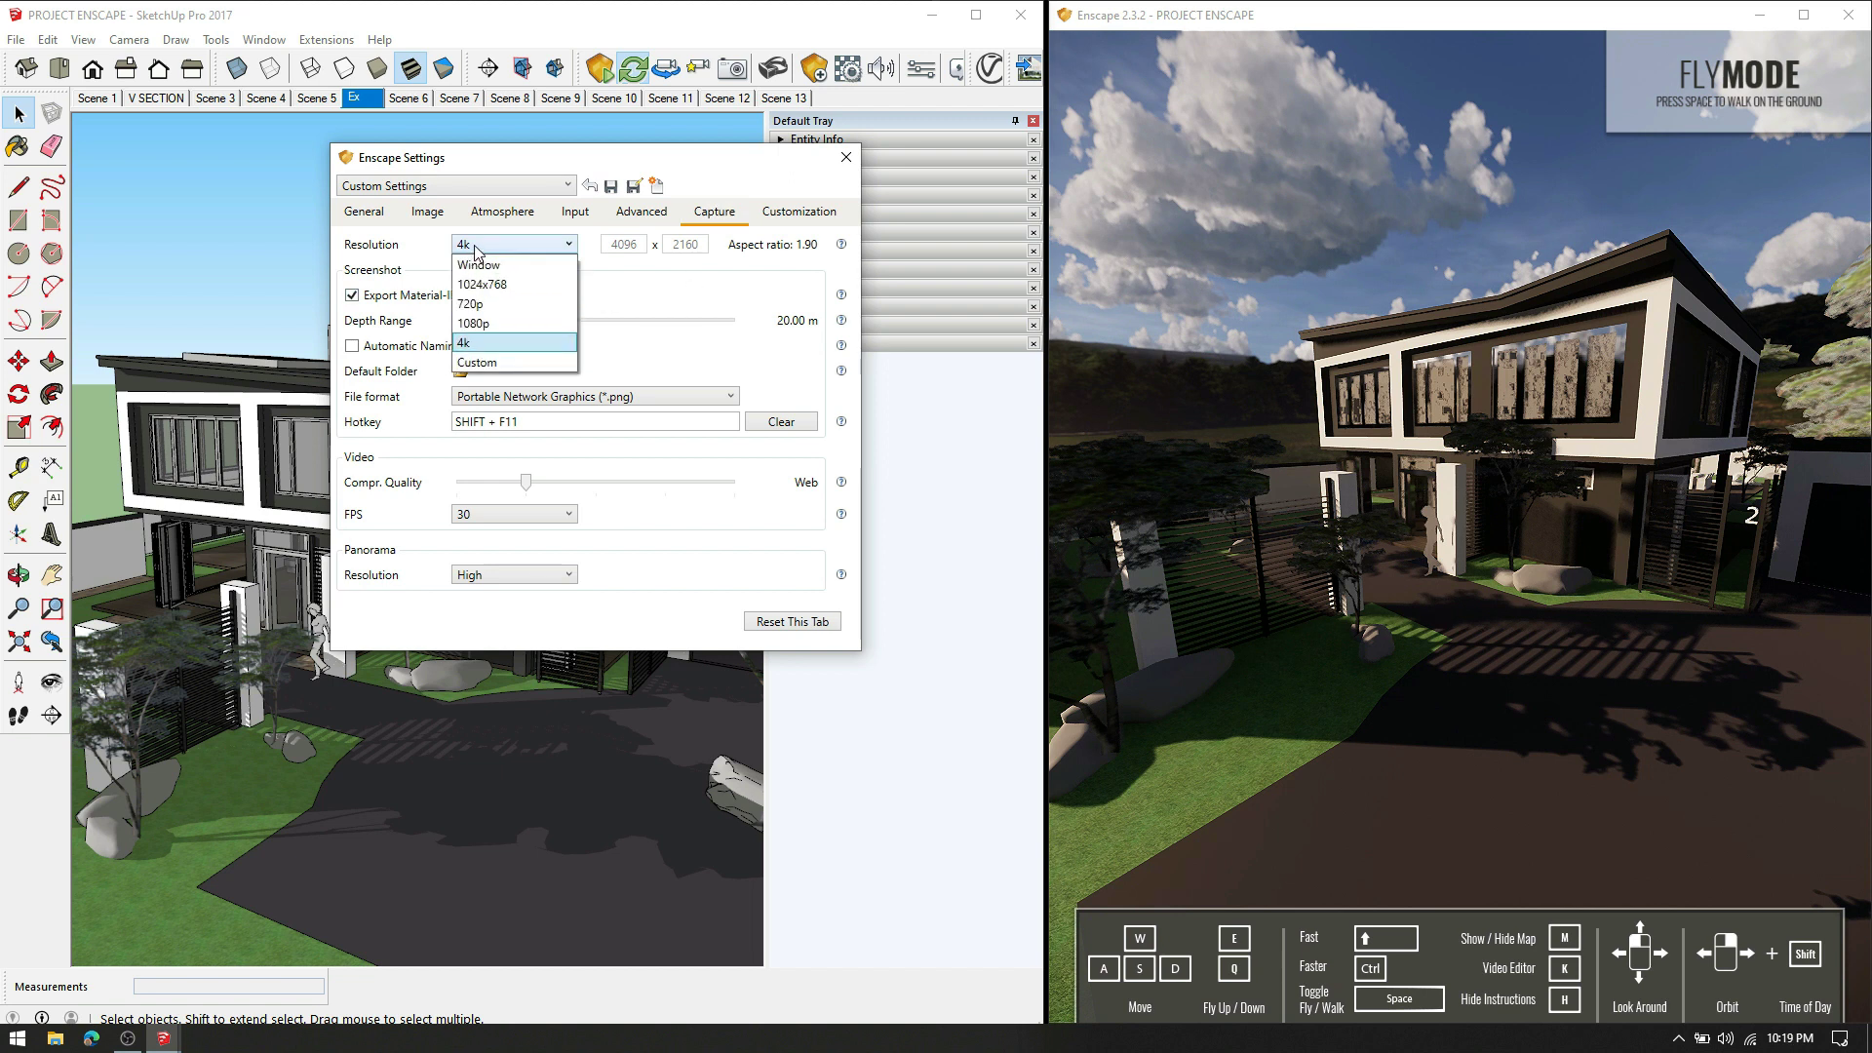
pyautogui.click(476, 343)
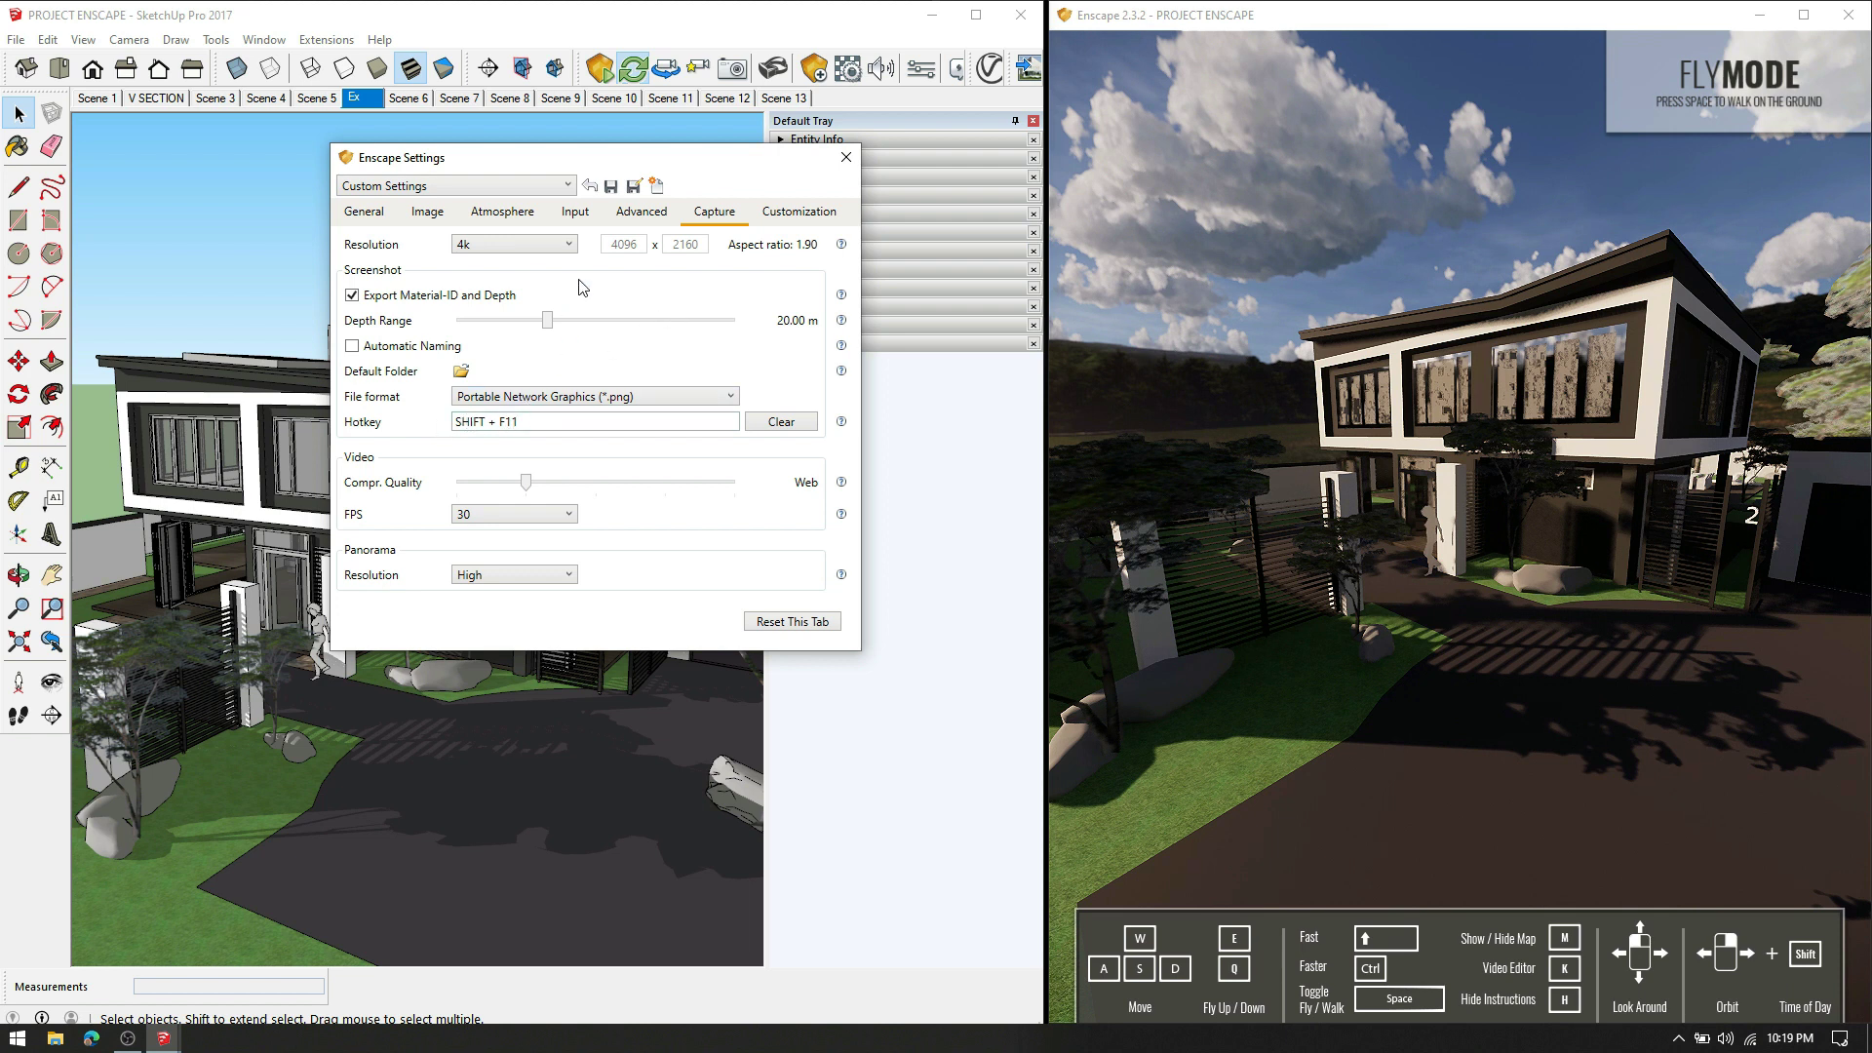
pyautogui.click(792, 216)
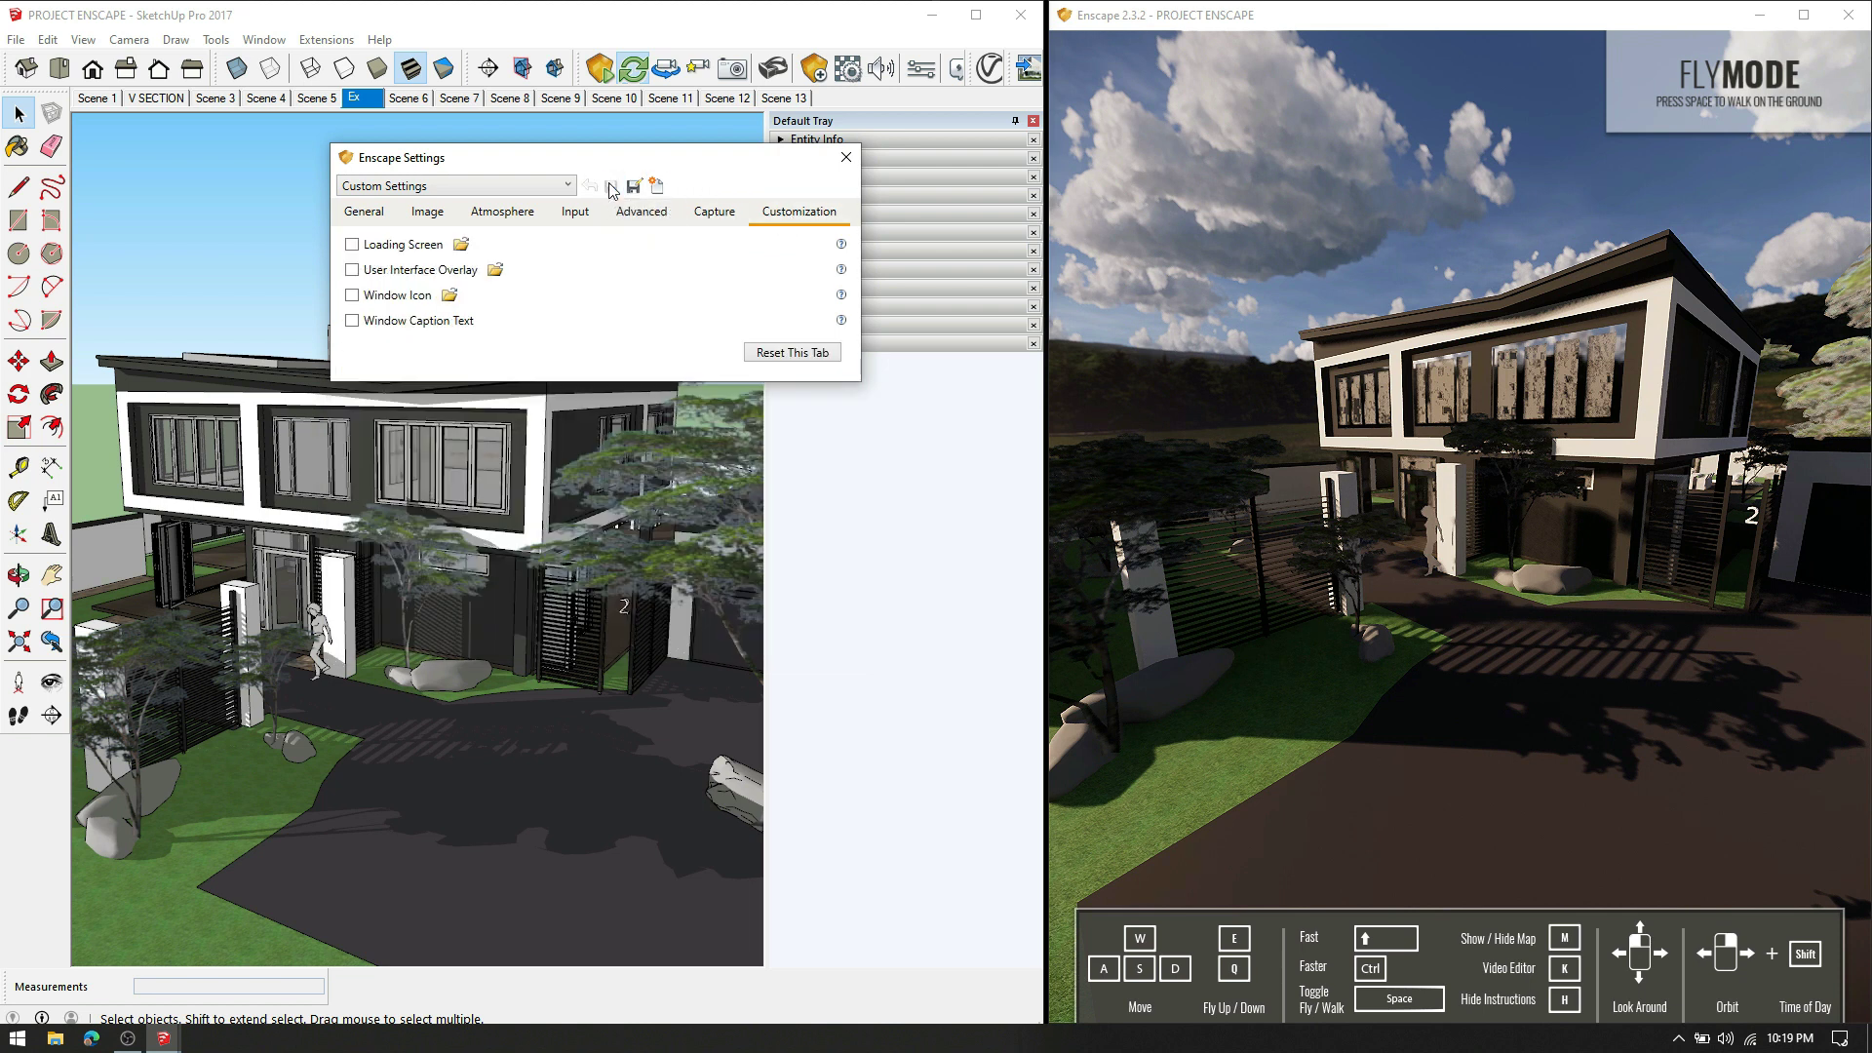
pyautogui.click(844, 159)
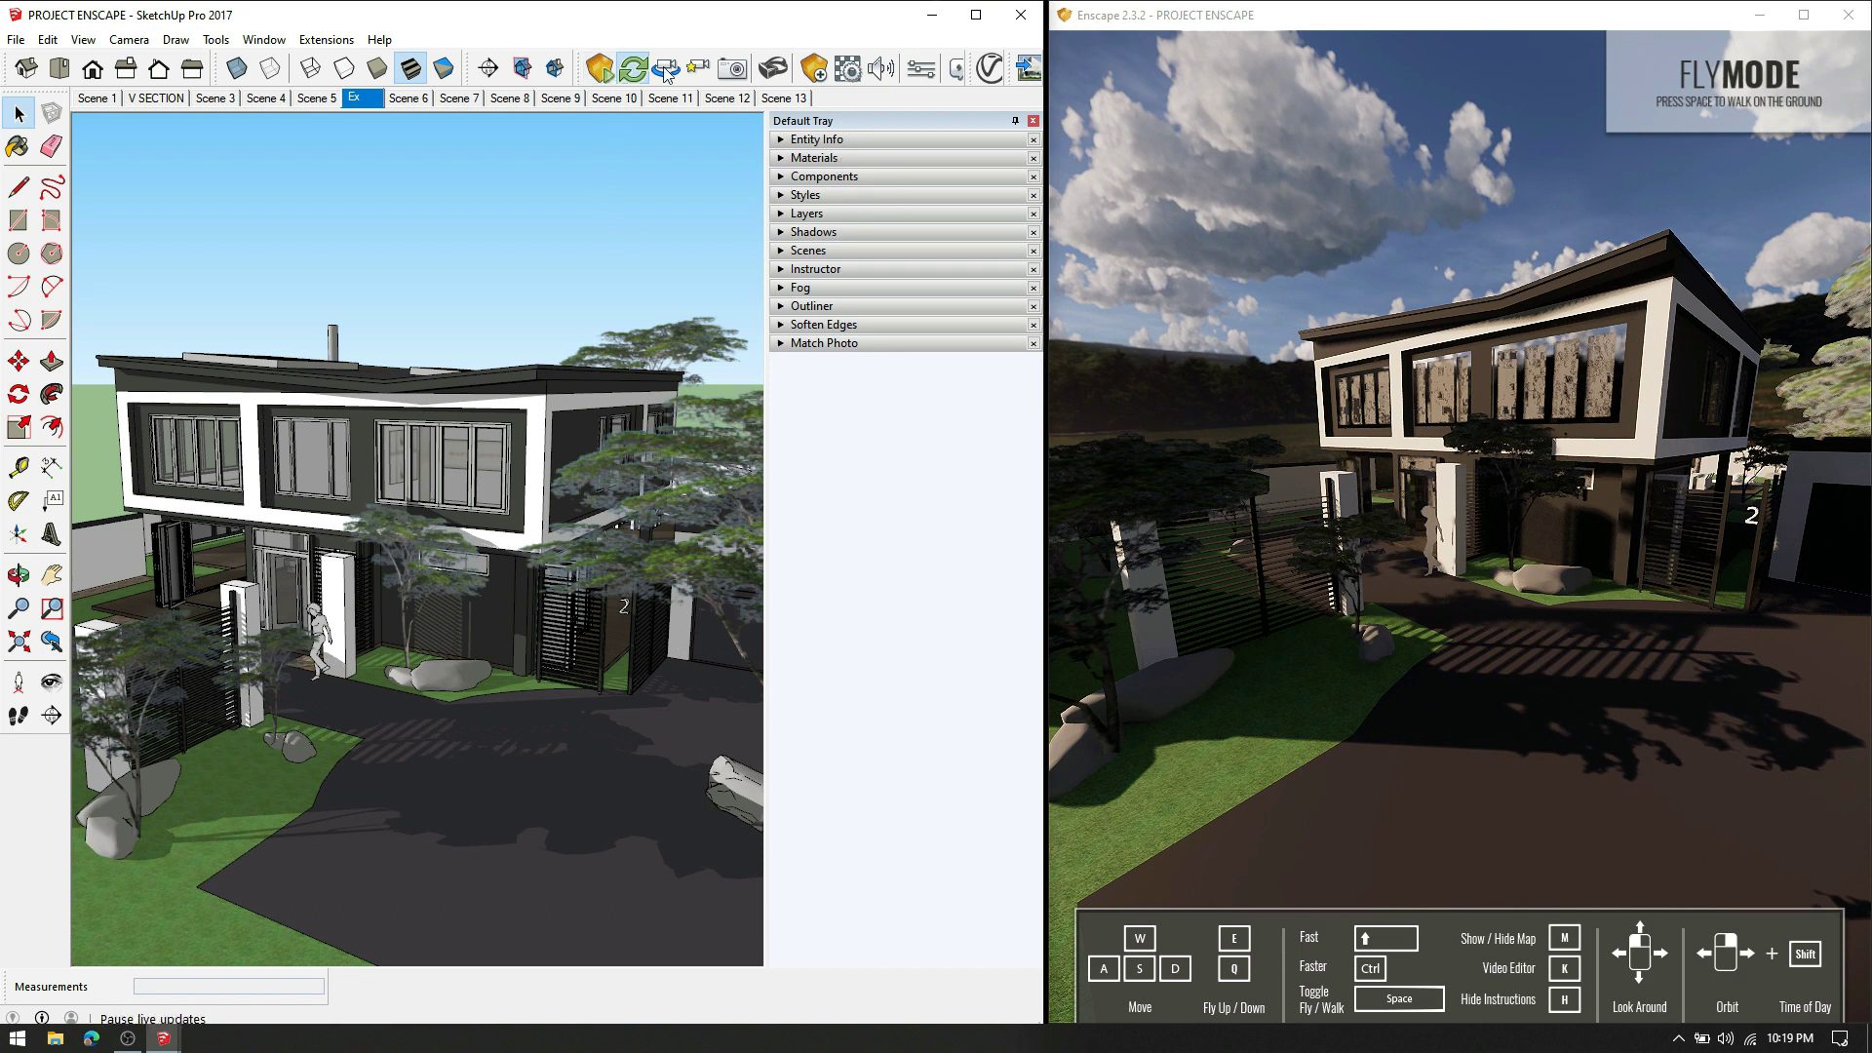
# Step: Close the Default Tray, enable Enscape view synchronization, and go to Scene 13's poolside view
pyautogui.click(1033, 121)
pyautogui.moveTo(405, 512)
pyautogui.mouseDown(button='middle')
pyautogui.moveTo(374, 505)
pyautogui.moveTo(516, 458)
pyautogui.moveTo(494, 453)
pyautogui.mouseUp(button='middle')
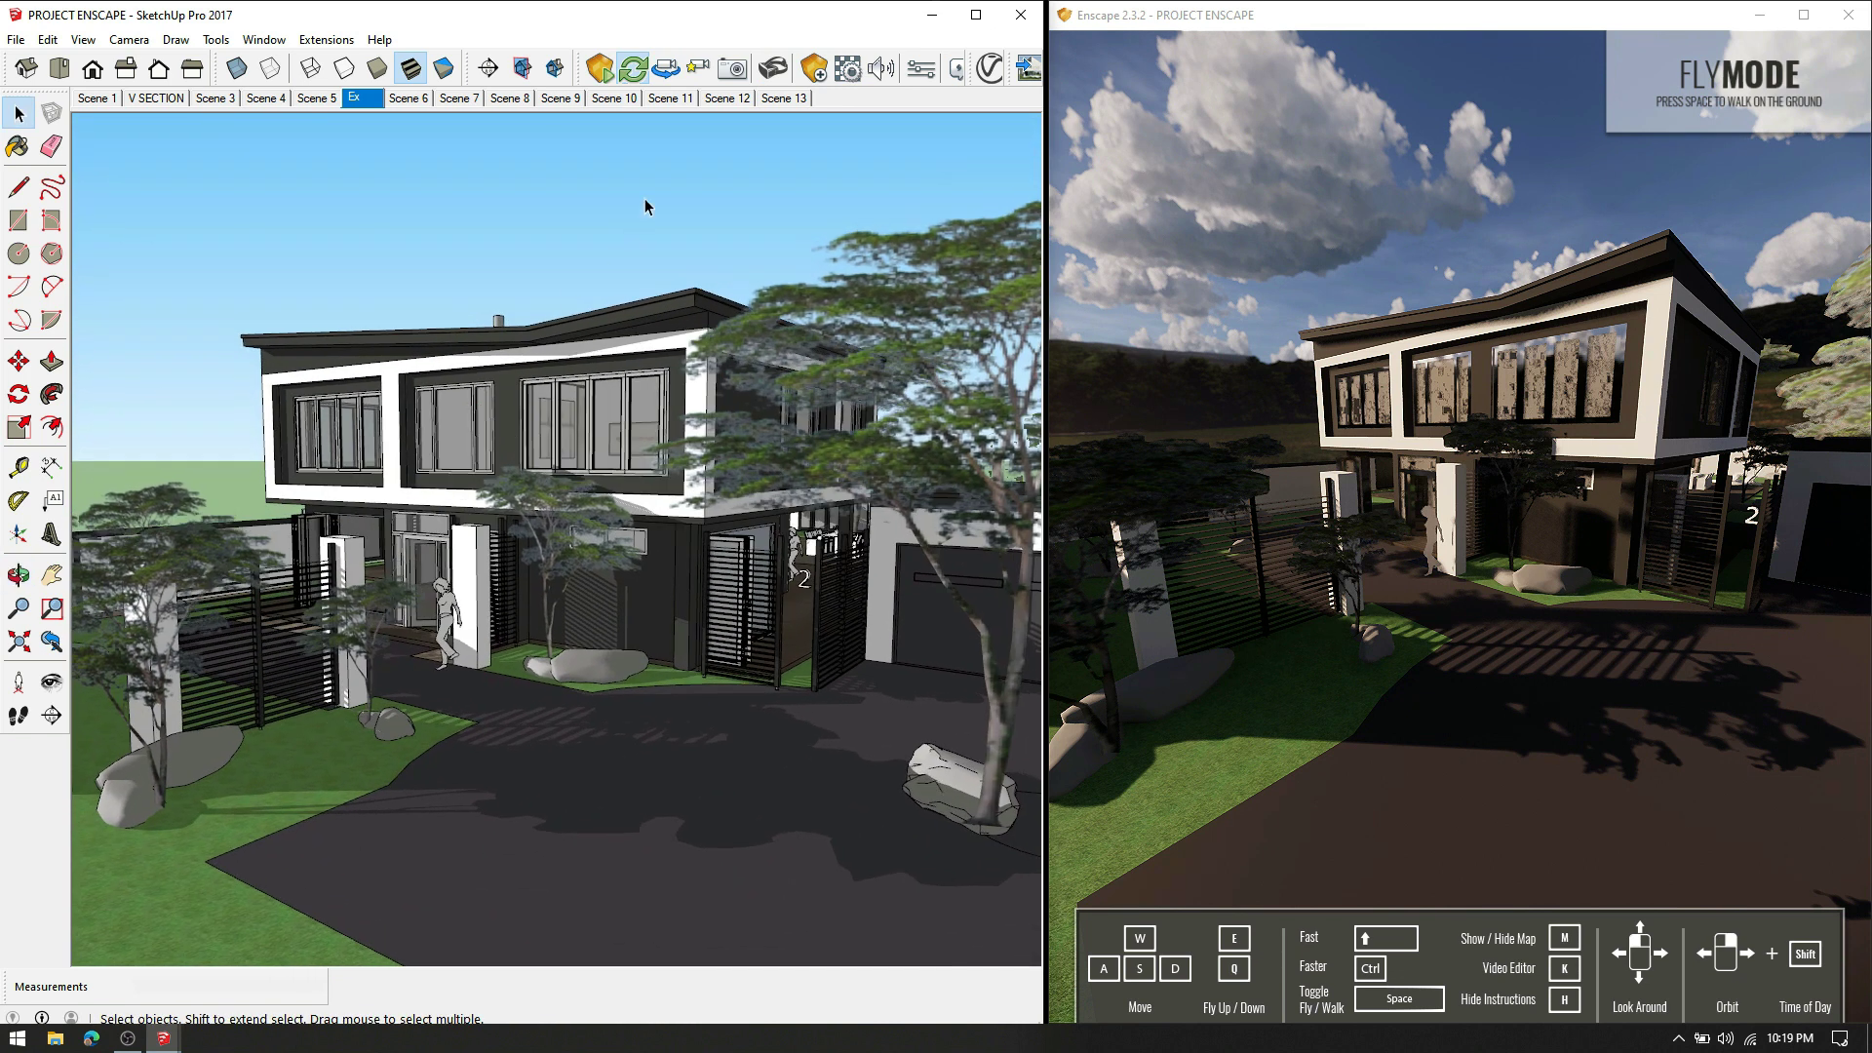
pyautogui.click(666, 69)
pyautogui.moveTo(556, 458)
pyautogui.mouseDown(button='middle')
pyautogui.moveTo(526, 507)
pyautogui.moveTo(534, 453)
pyautogui.moveTo(626, 506)
pyautogui.moveTo(598, 422)
pyautogui.moveTo(468, 322)
pyautogui.mouseUp(button='middle')
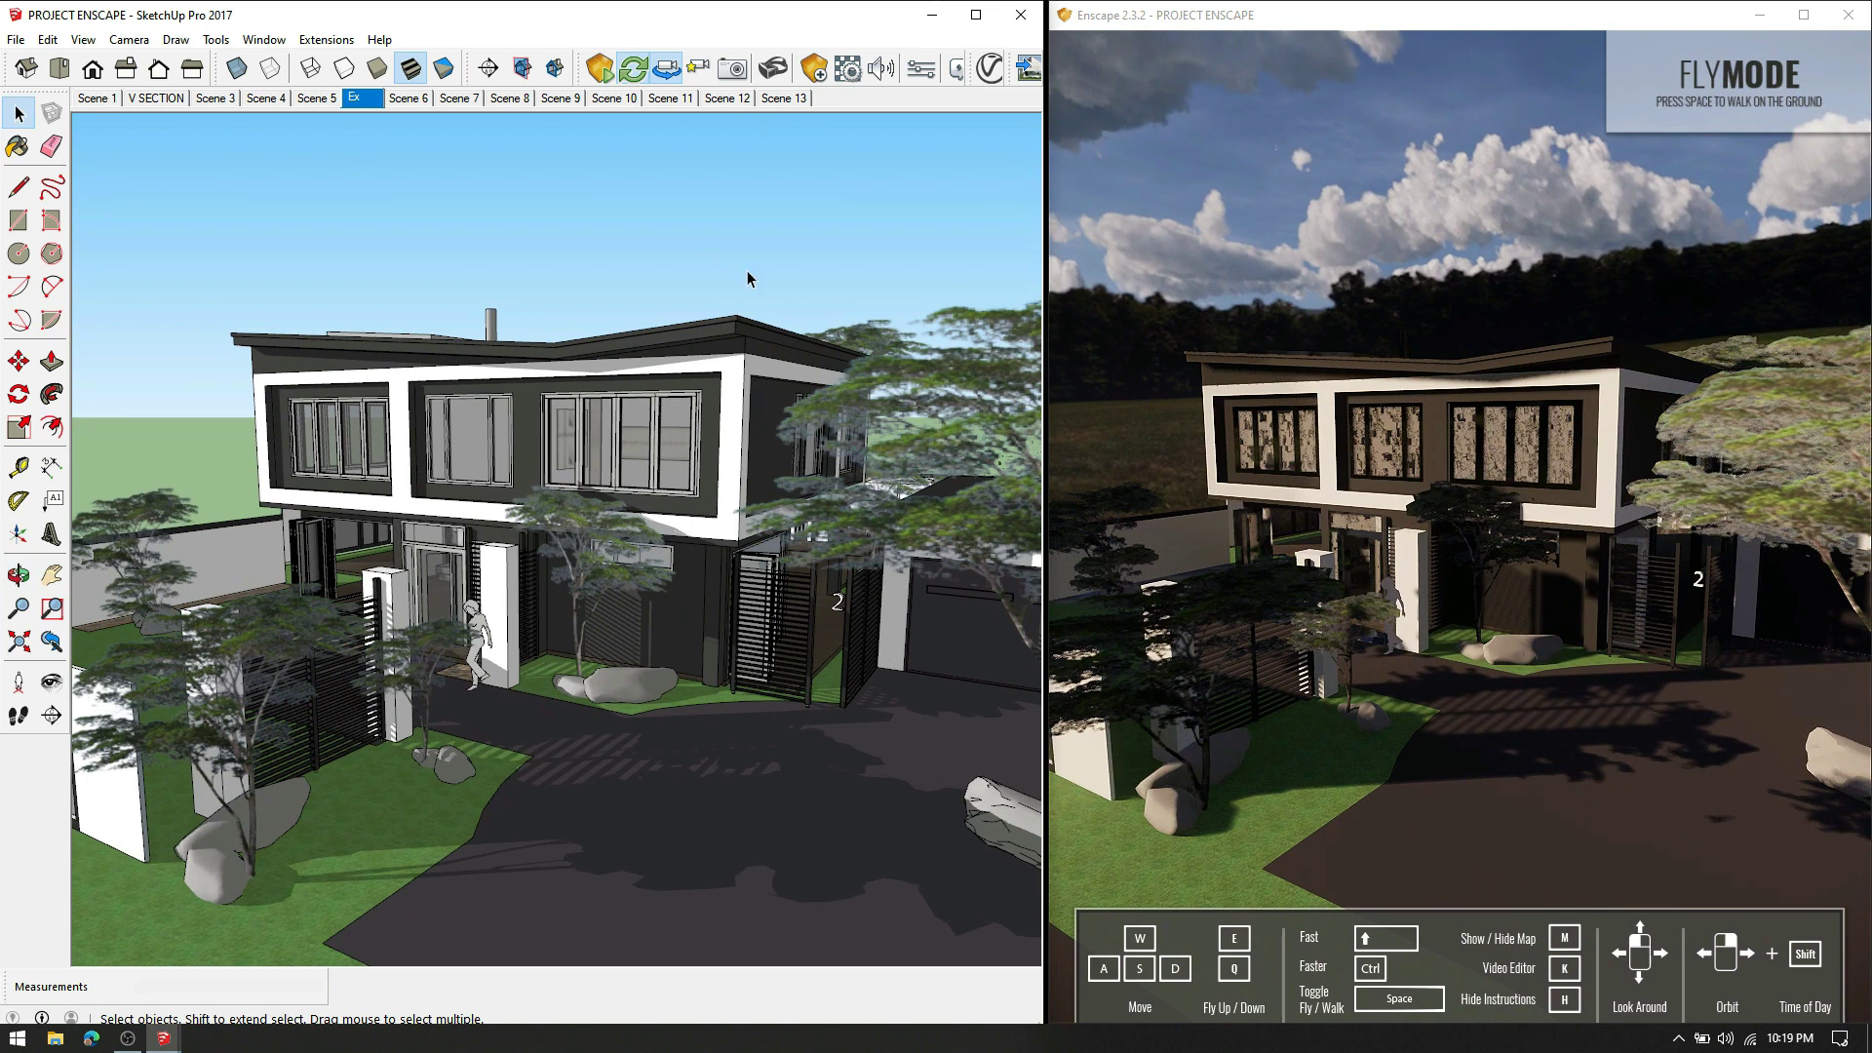
pyautogui.click(97, 102)
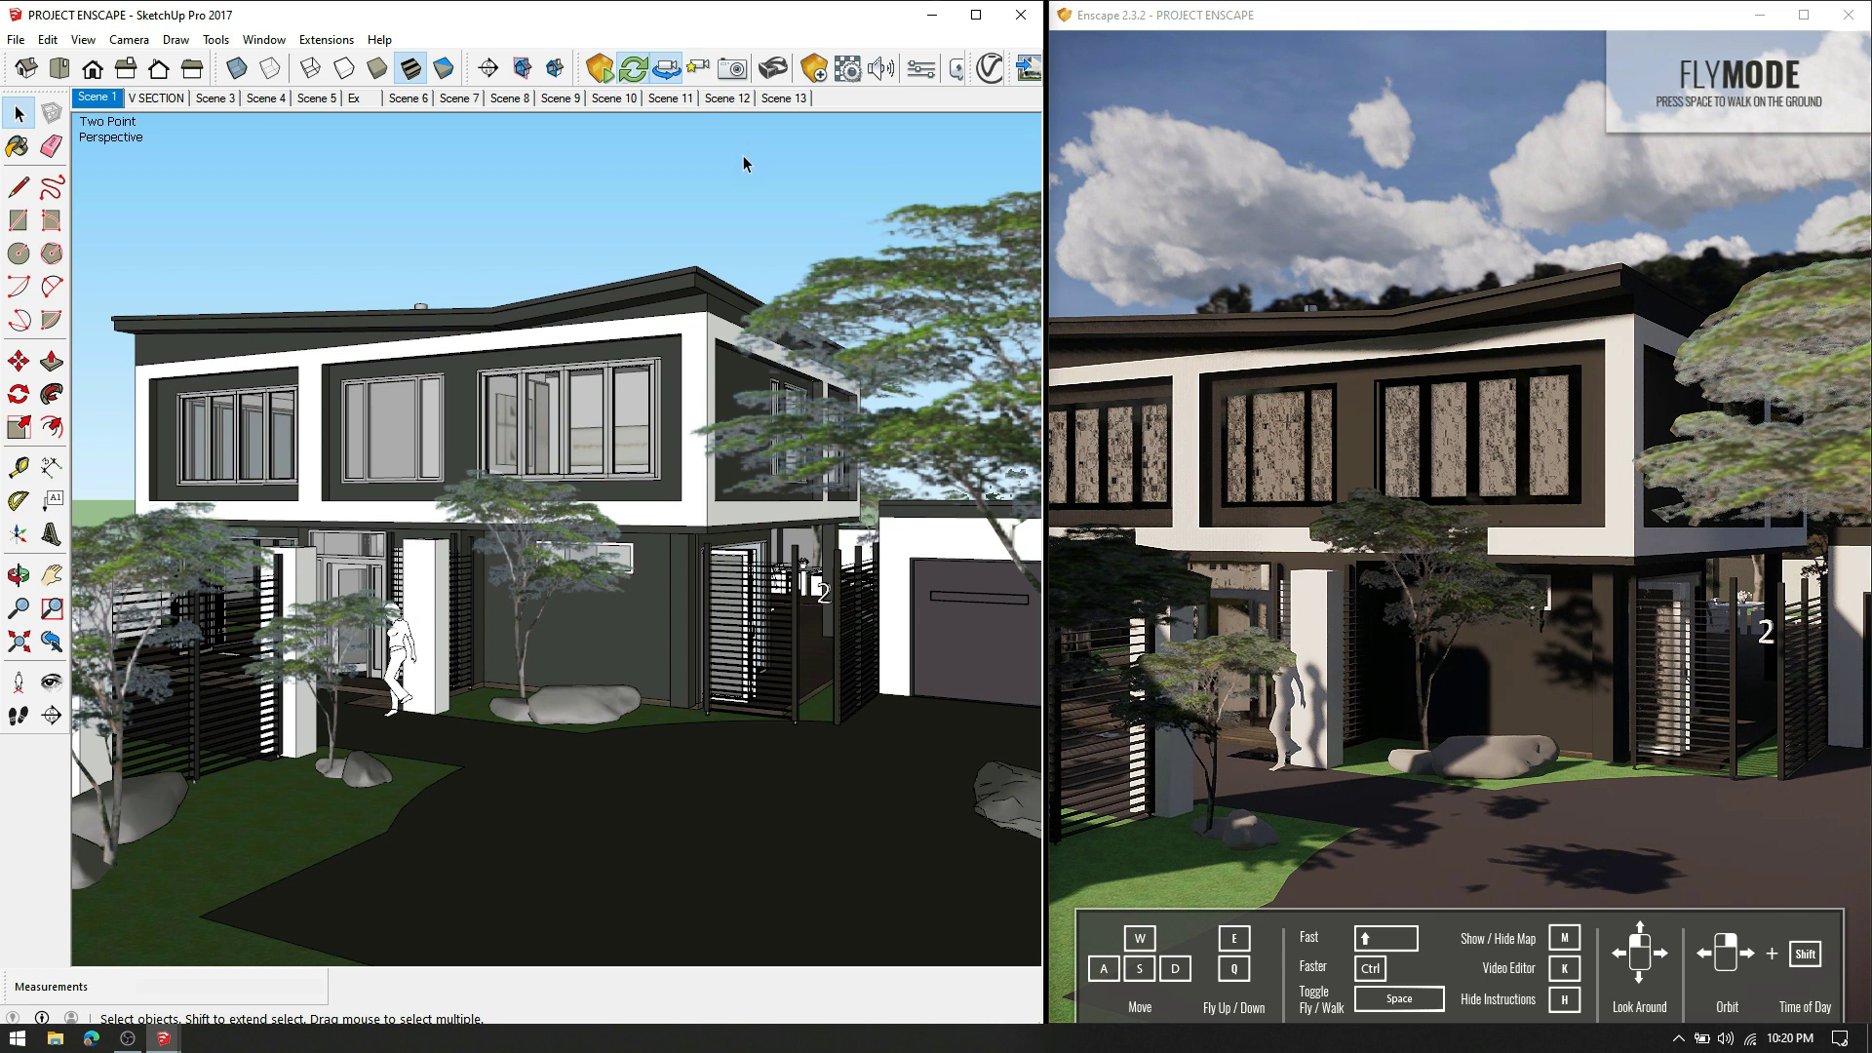
pyautogui.click(783, 98)
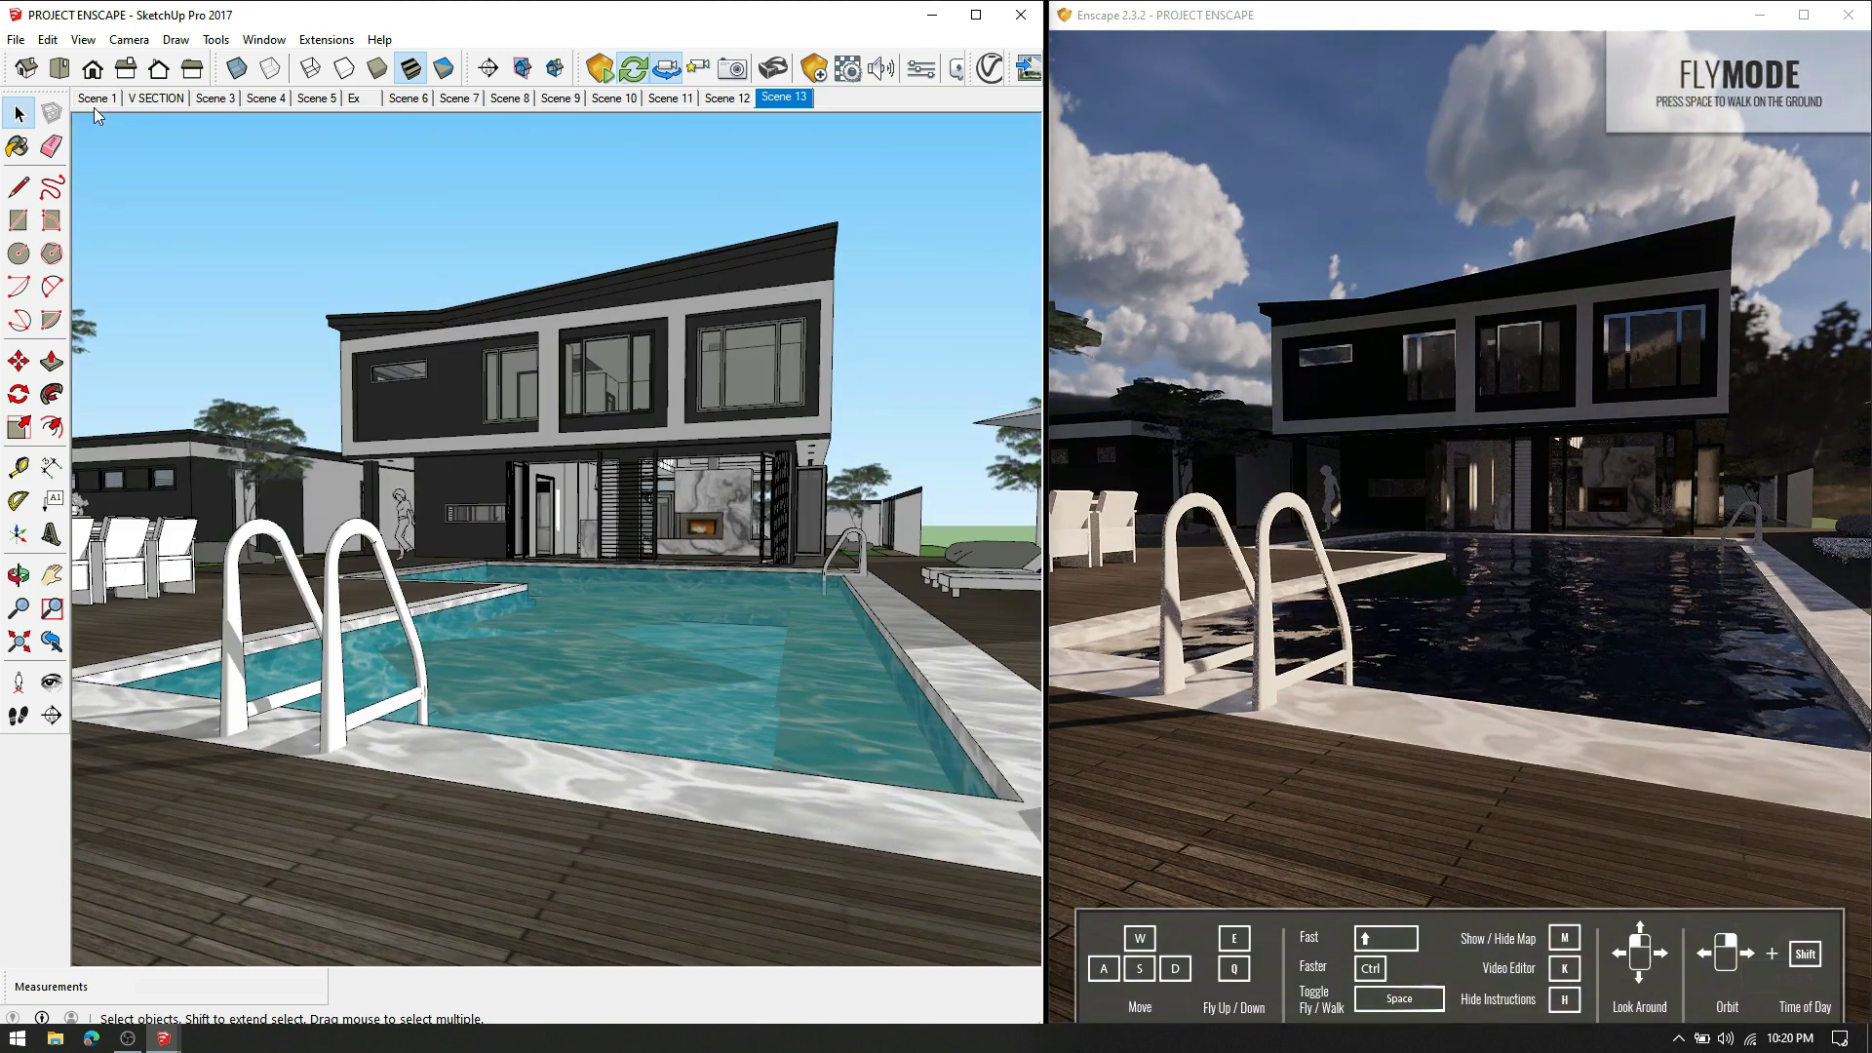
# Step: Add three Enscape view scenes, including a new angle over the pool
pyautogui.click(730, 73)
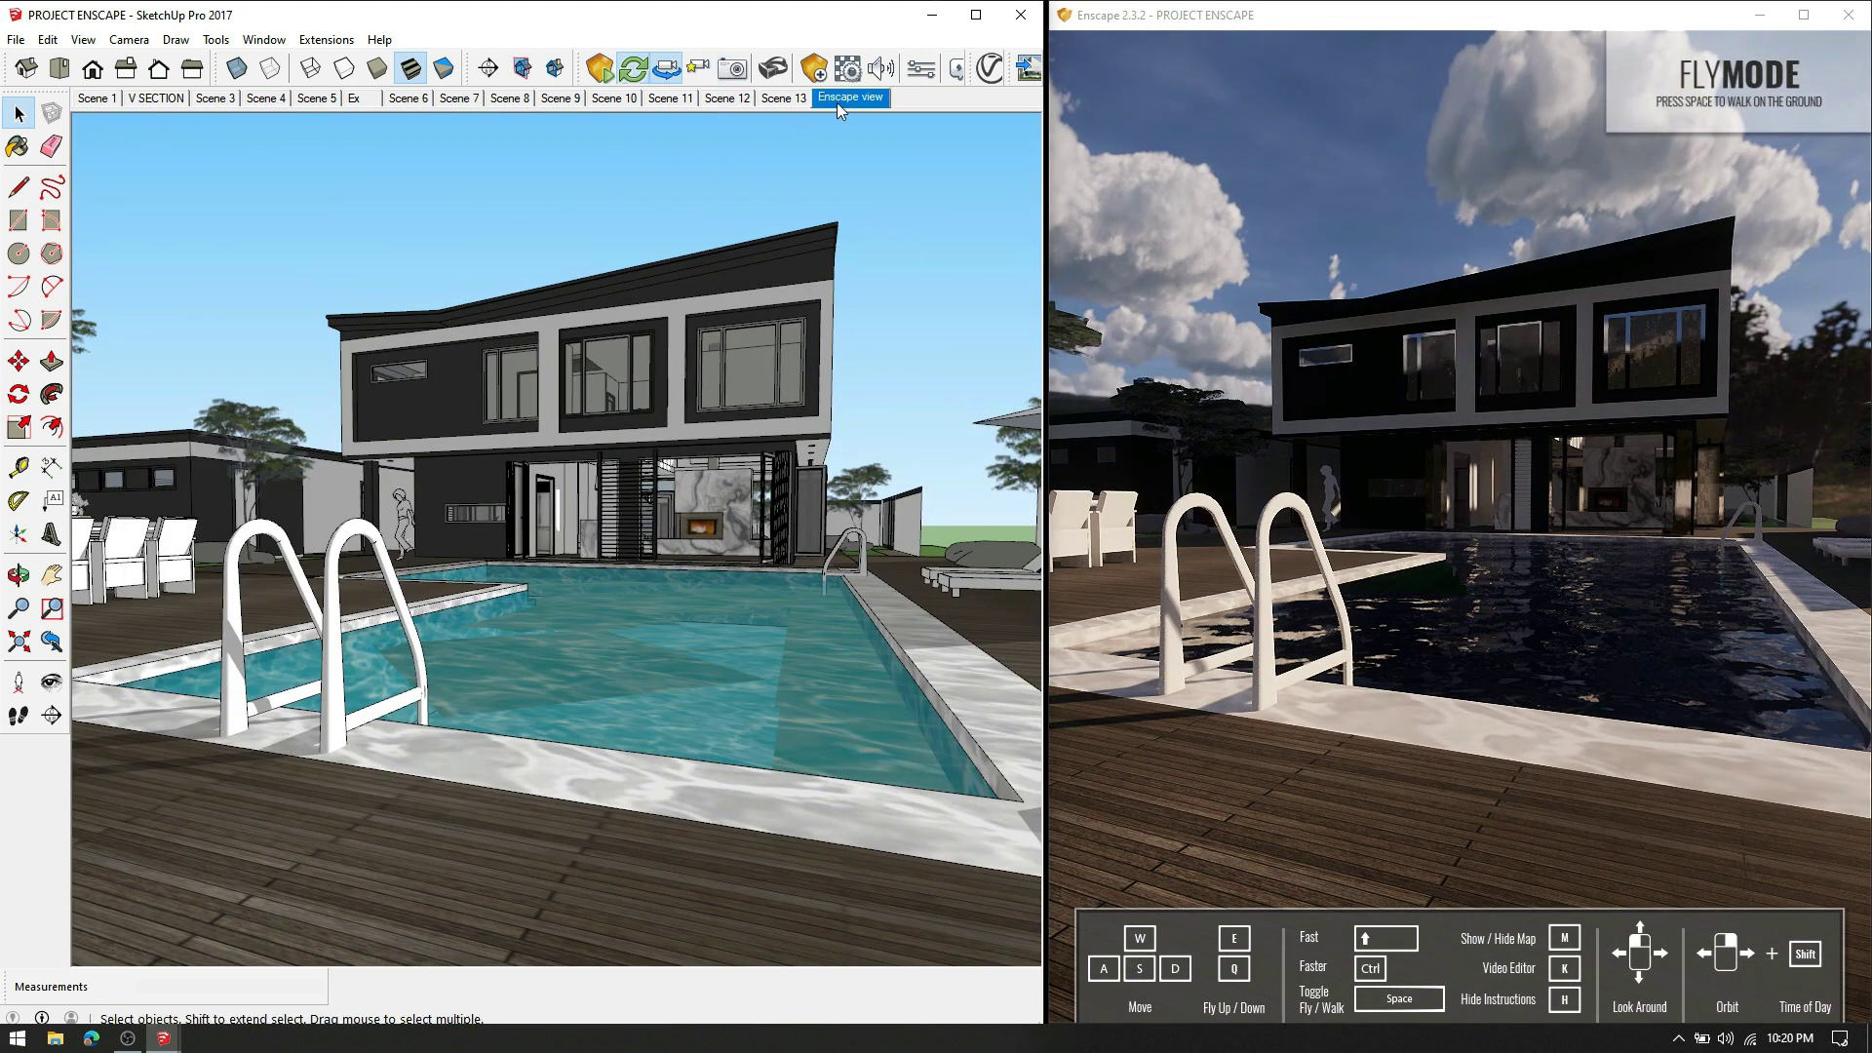
pyautogui.click(732, 70)
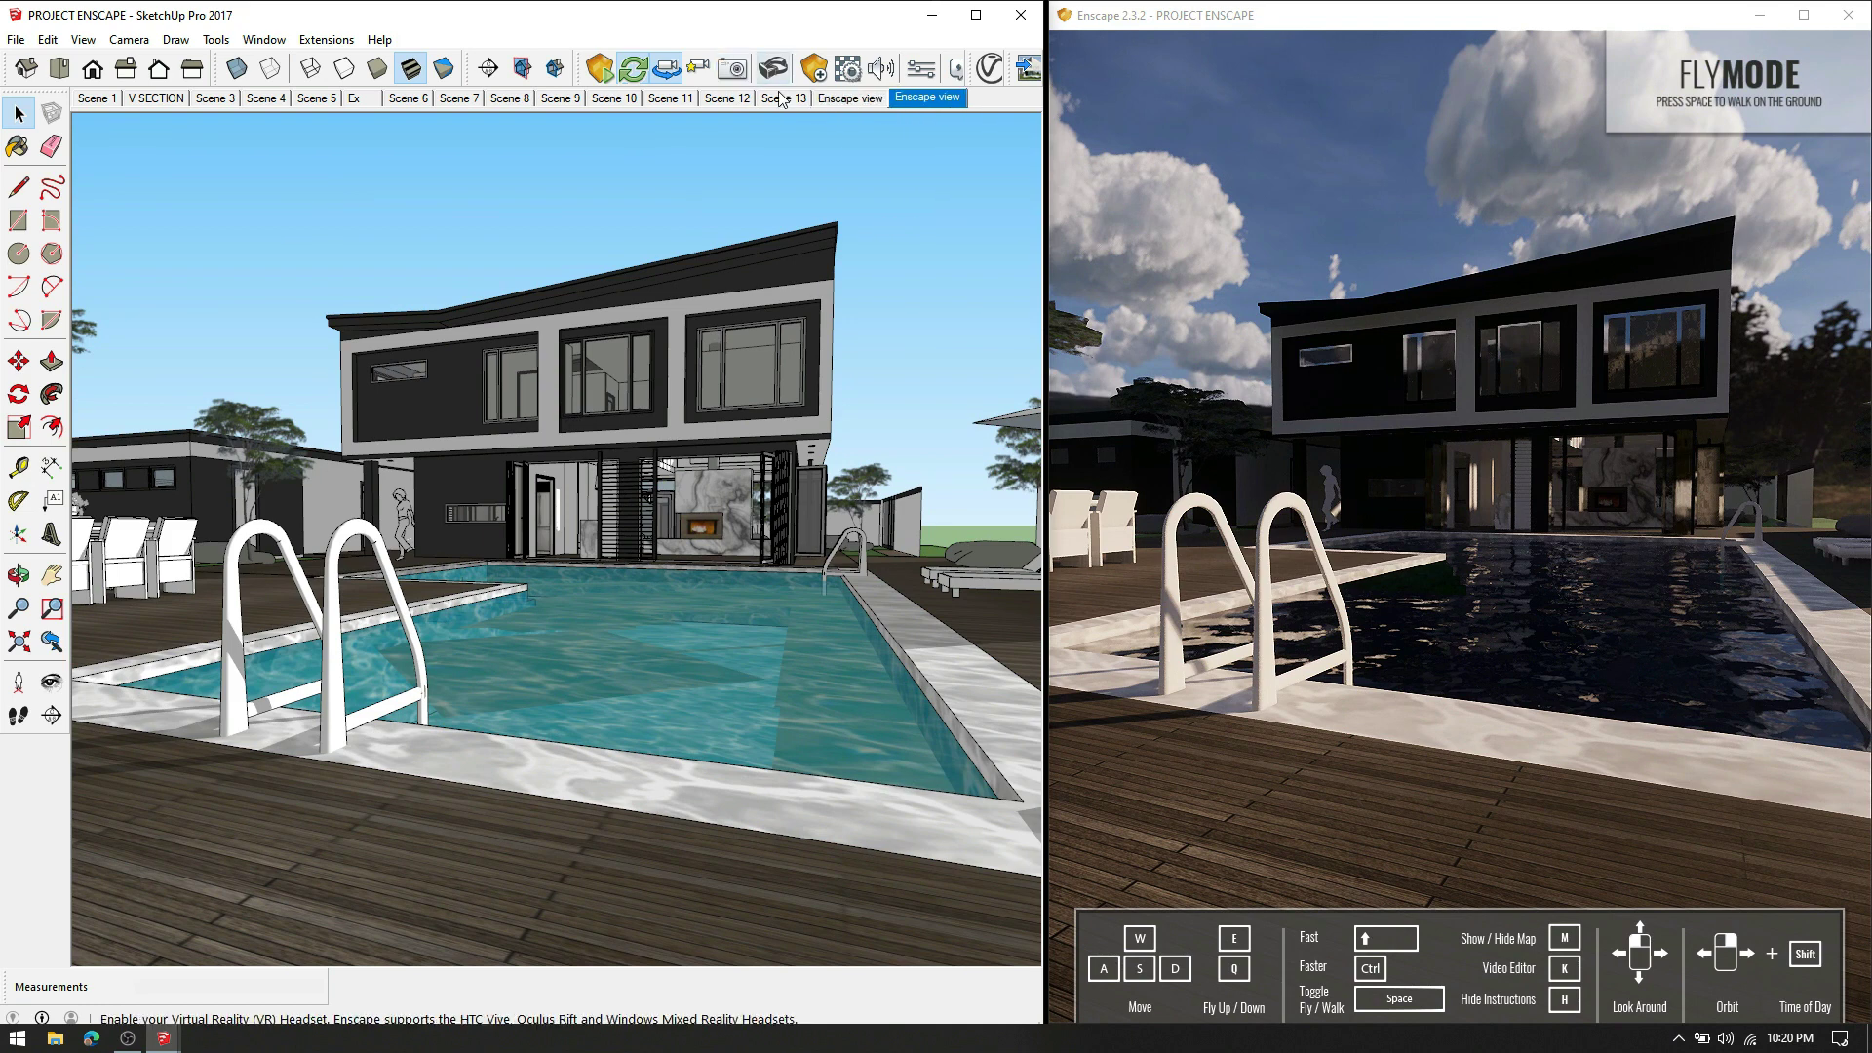
pyautogui.moveTo(644, 341); pyautogui.dragTo(786, 404, button='middle')
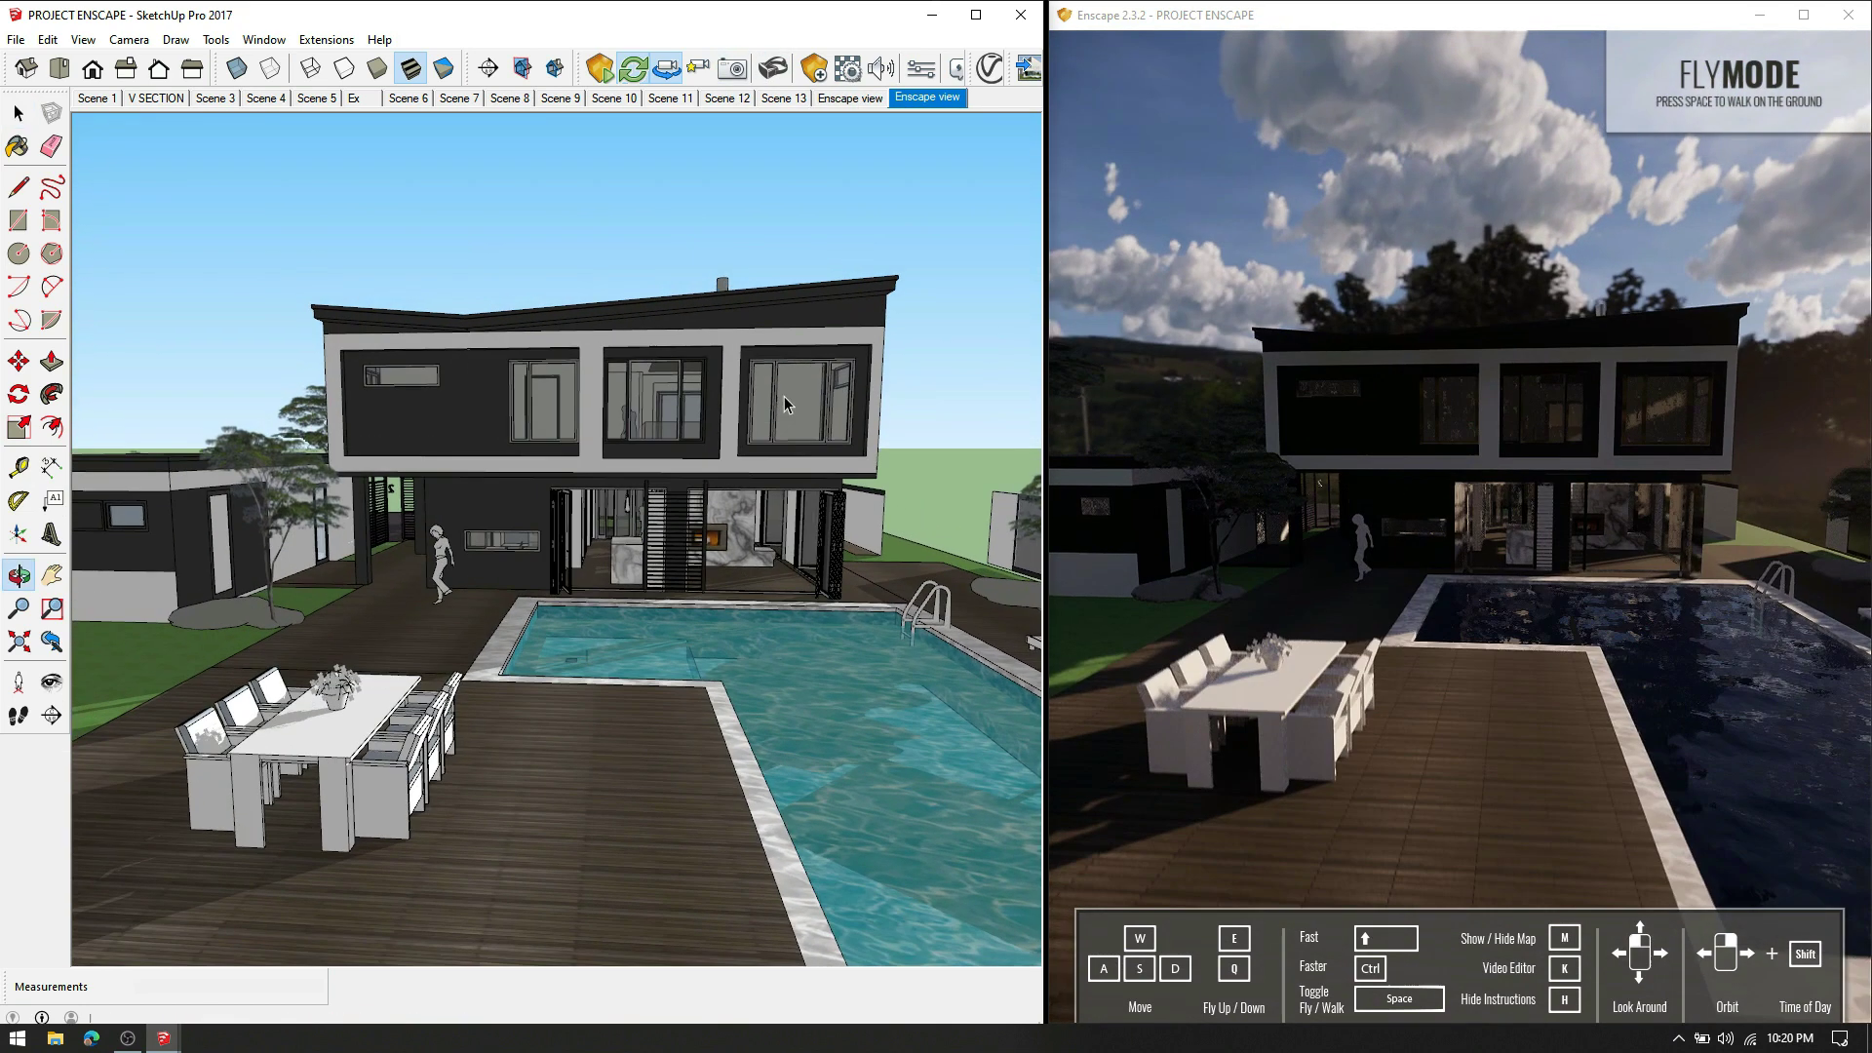
pyautogui.click(731, 70)
# Step: Visit the pool-loungers and dining-table views, then return to Scene 1's front view
pyautogui.click(876, 99)
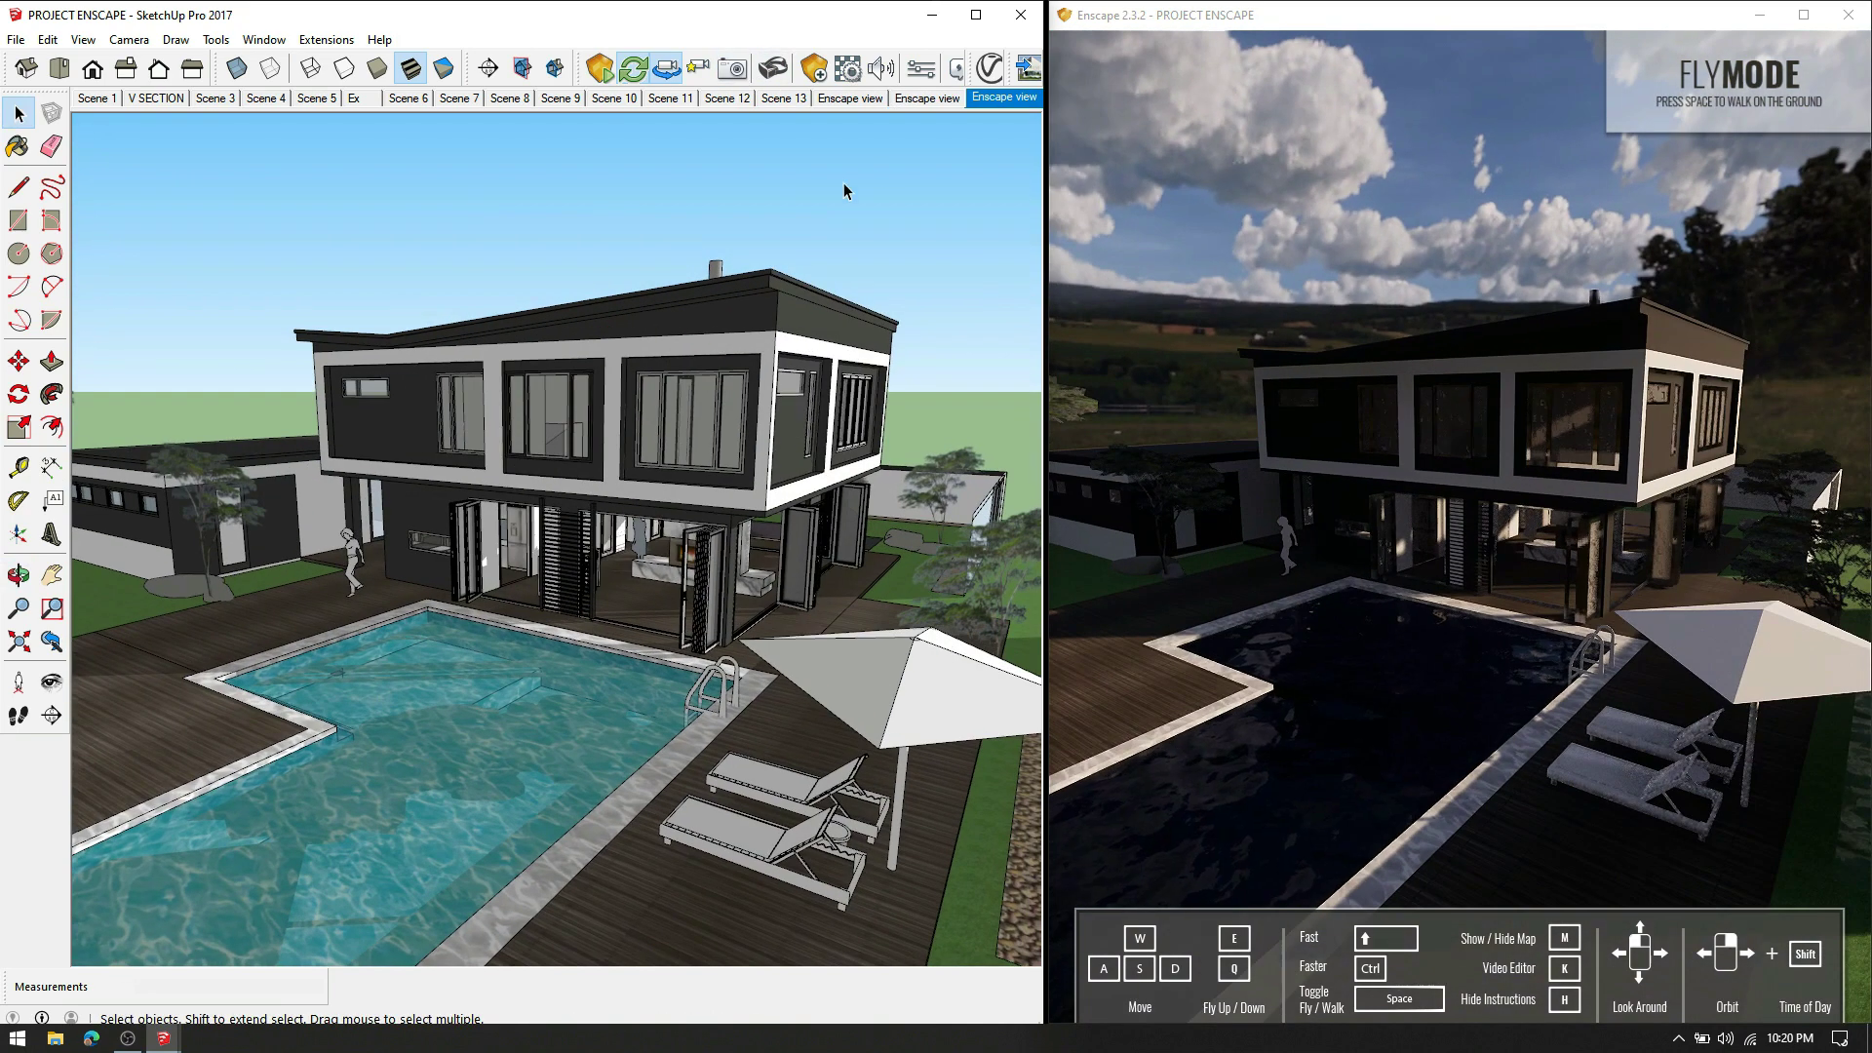
pyautogui.click(996, 98)
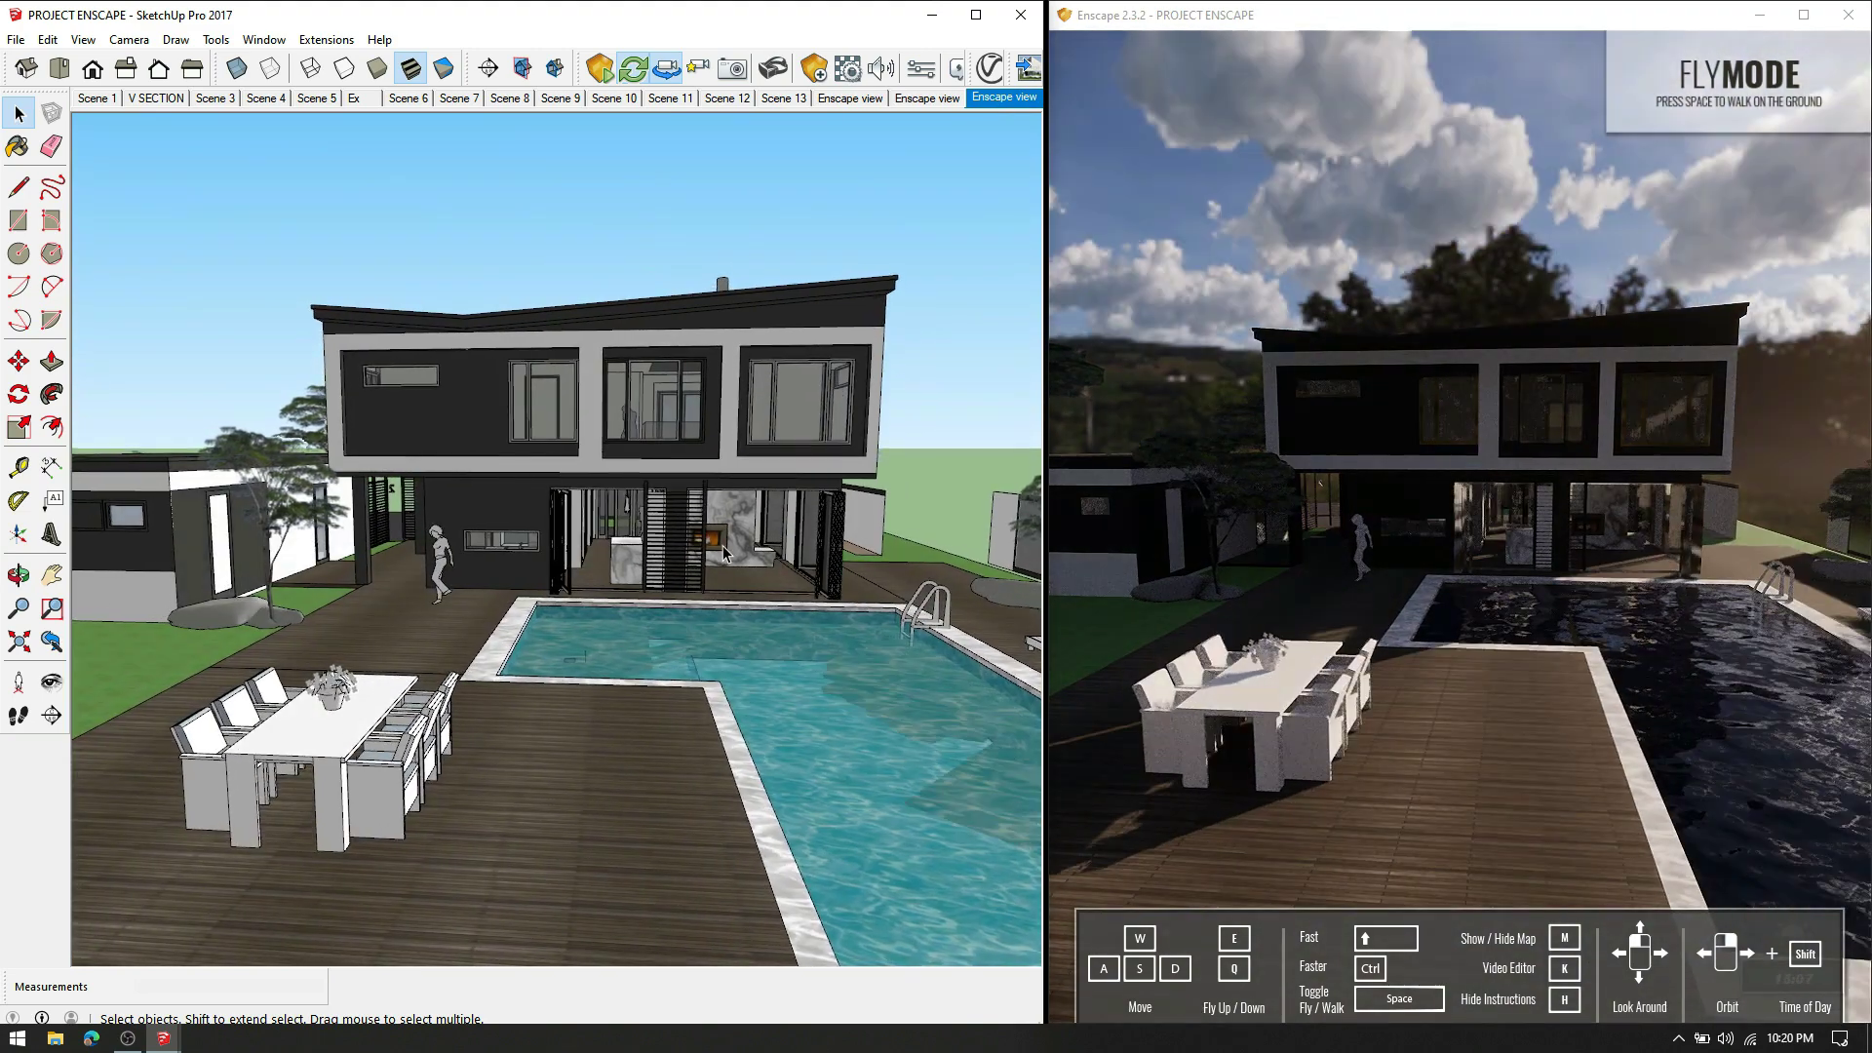
pyautogui.moveTo(827, 546)
pyautogui.mouseDown(button='middle')
pyautogui.moveTo(814, 578)
pyautogui.moveTo(576, 585)
pyautogui.mouseUp(button='middle')
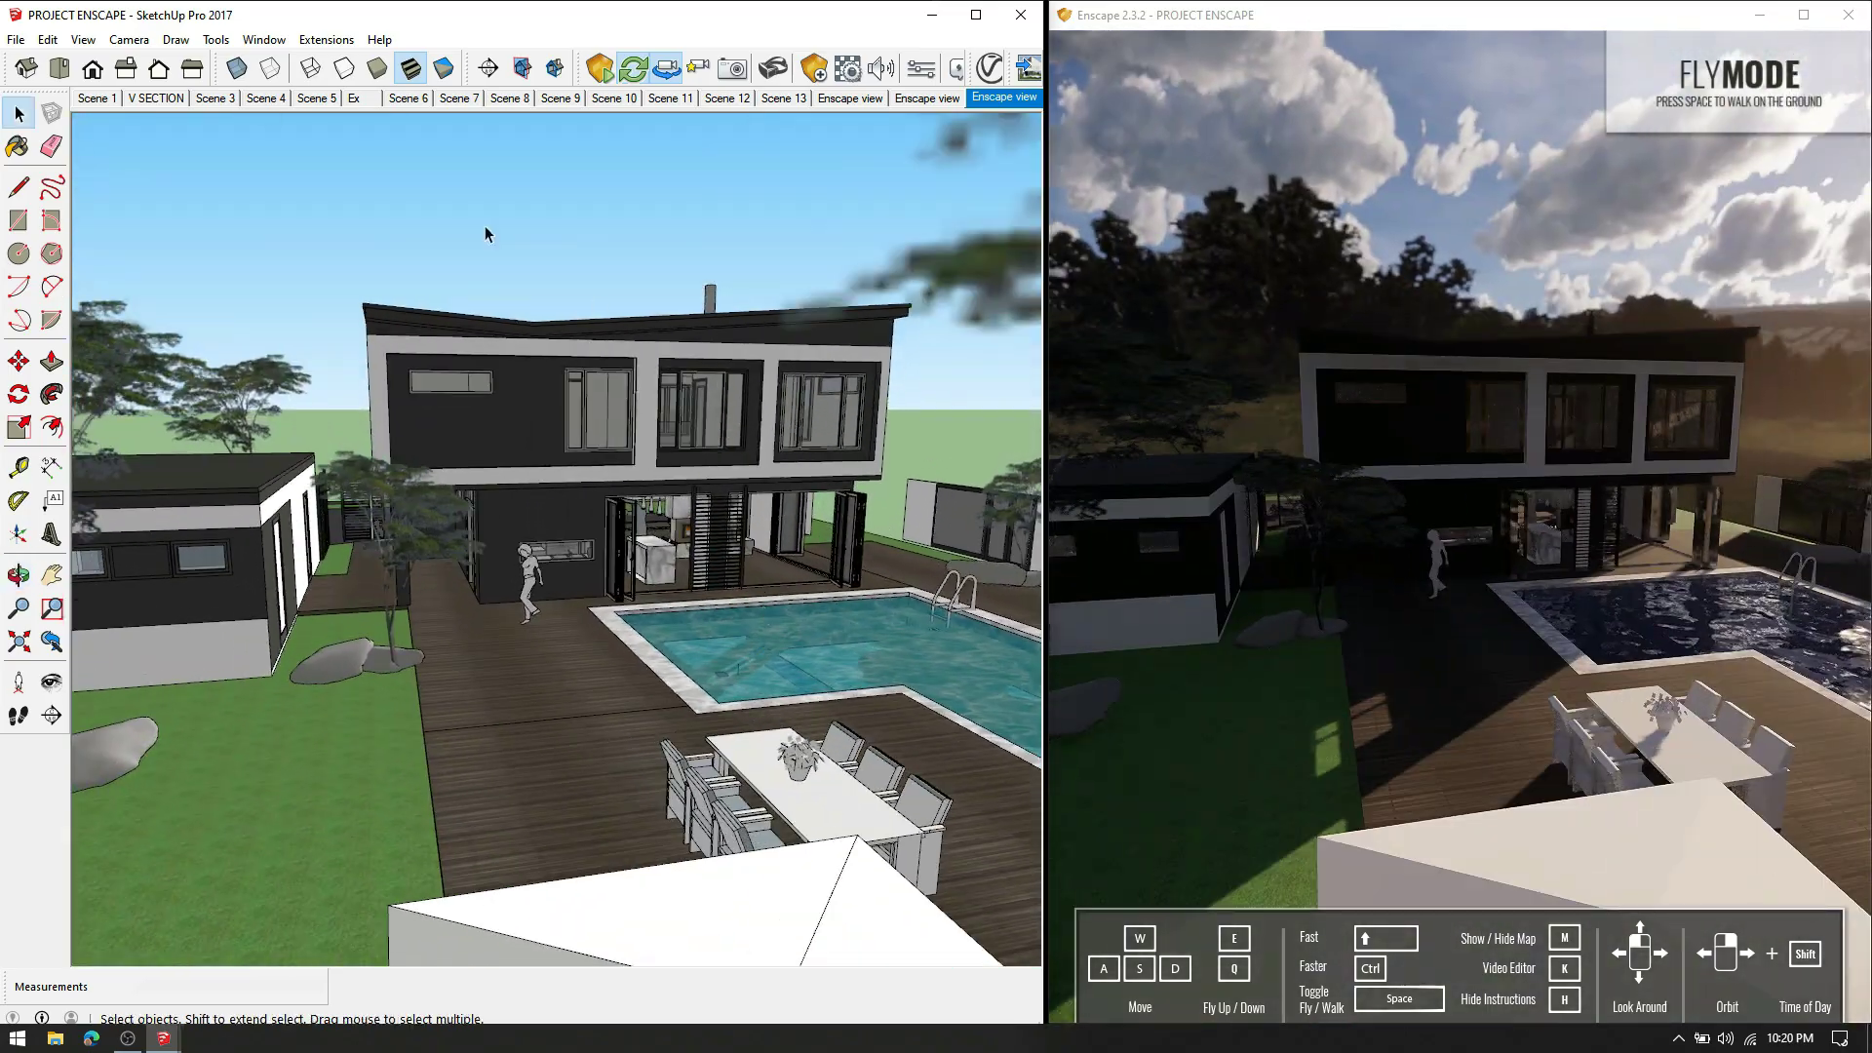
pyautogui.click(98, 98)
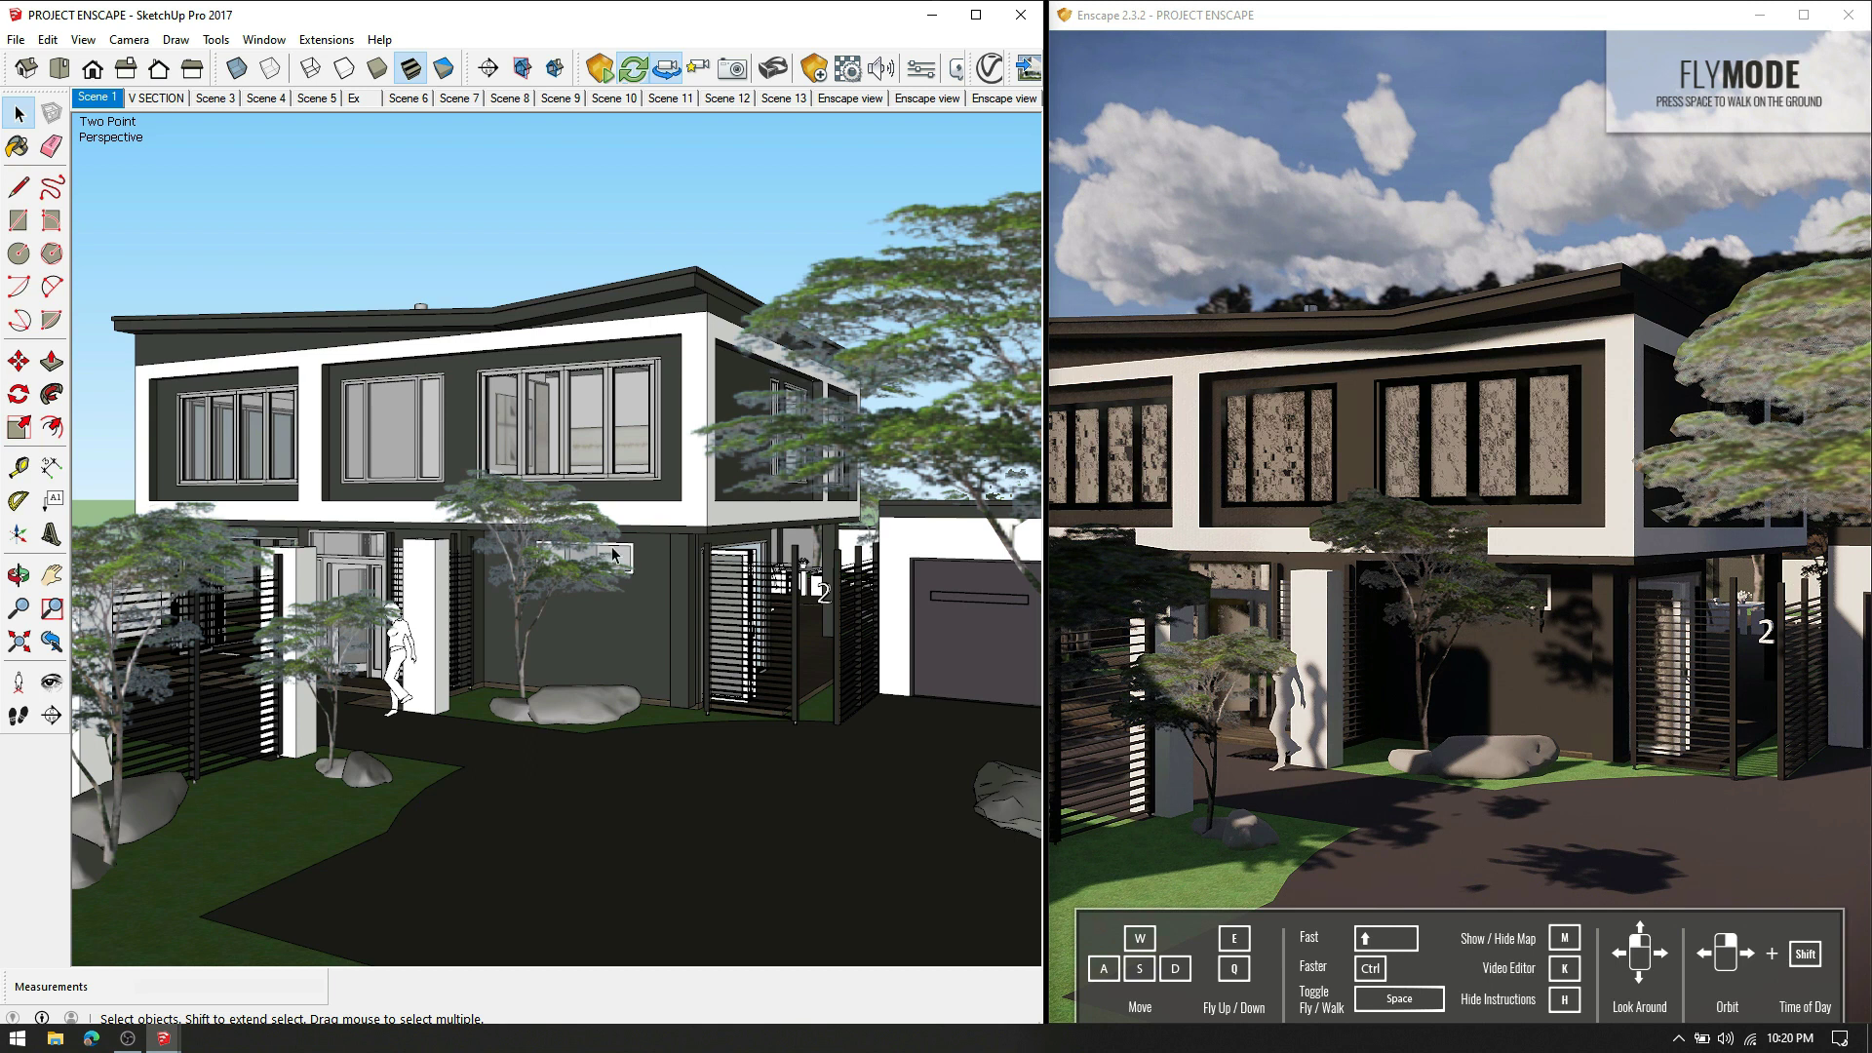
# Step: Float the Enscape Capturing toolbar and turn off view synchronization at Scene 1
pyautogui.scroll(-3, 633, 495)
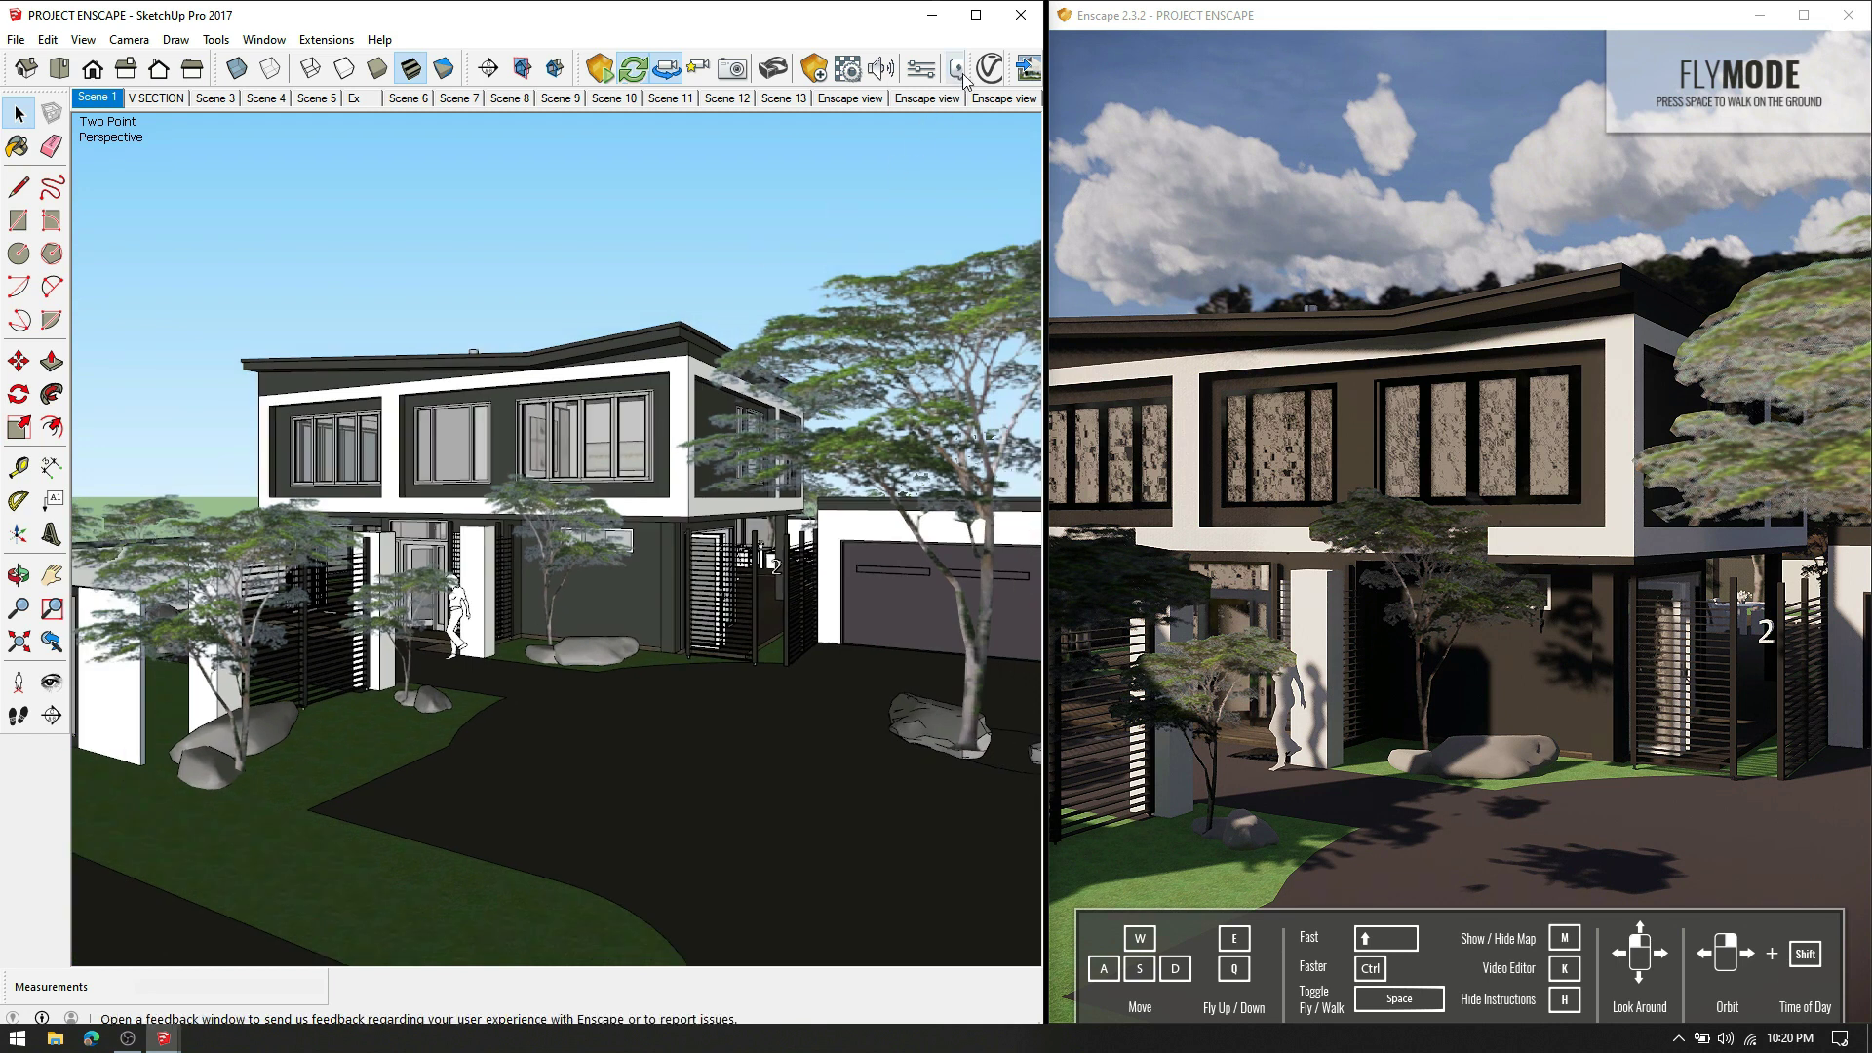
pyautogui.moveTo(1007, 73)
pyautogui.mouseDown()
pyautogui.moveTo(985, 98)
pyautogui.moveTo(1018, 200)
pyautogui.moveTo(1206, 162)
pyautogui.moveTo(1268, 121)
pyautogui.mouseUp()
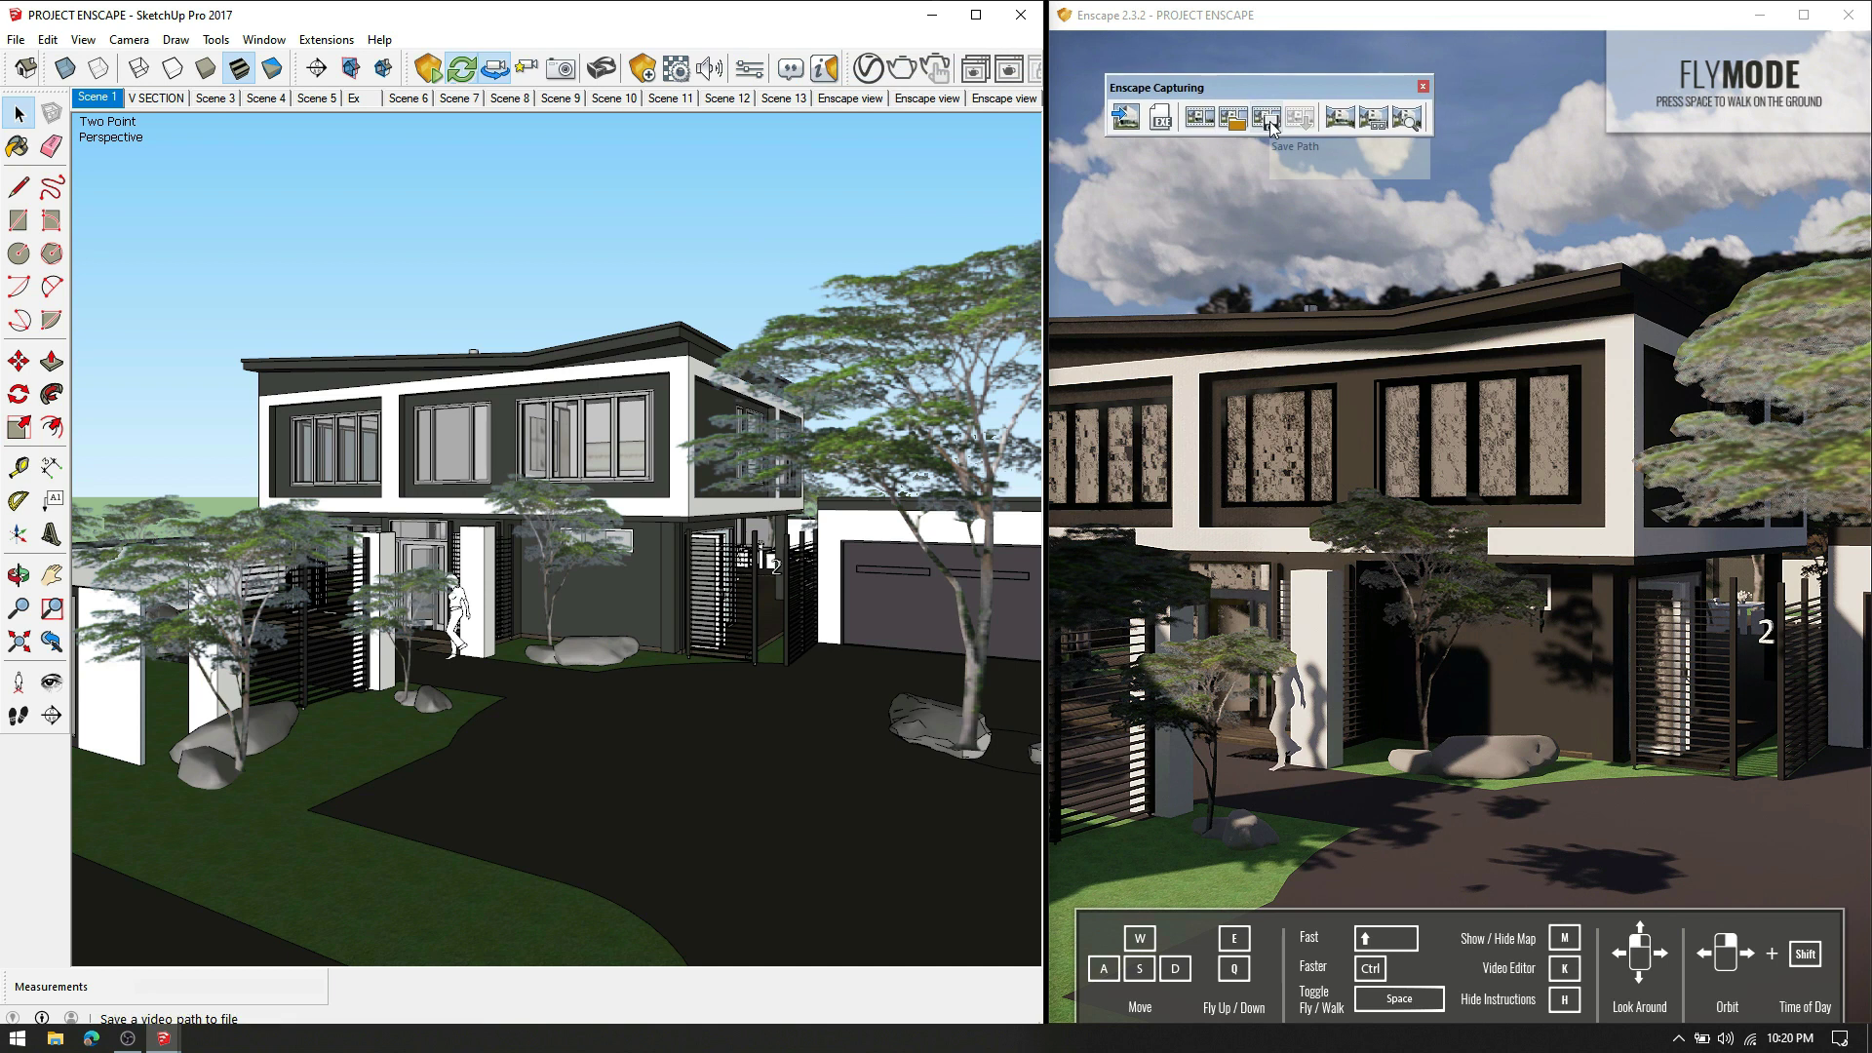
pyautogui.click(97, 100)
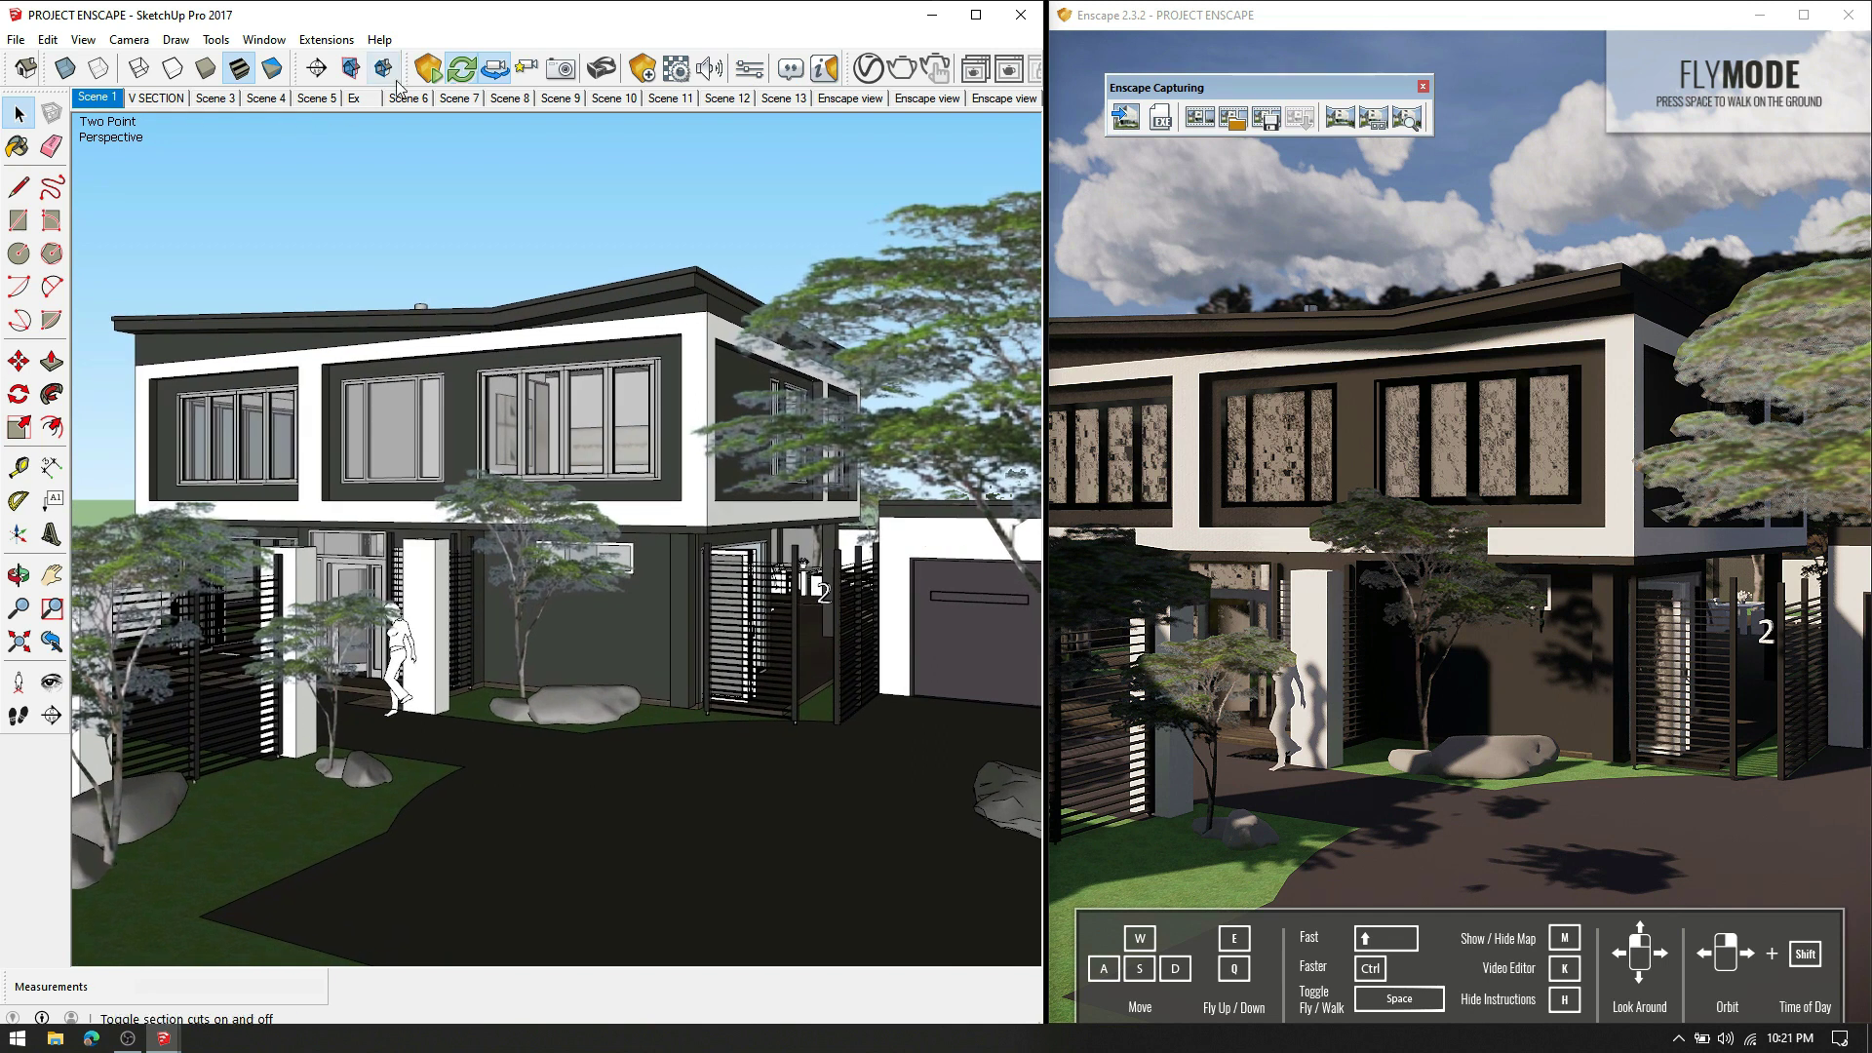
pyautogui.click(498, 75)
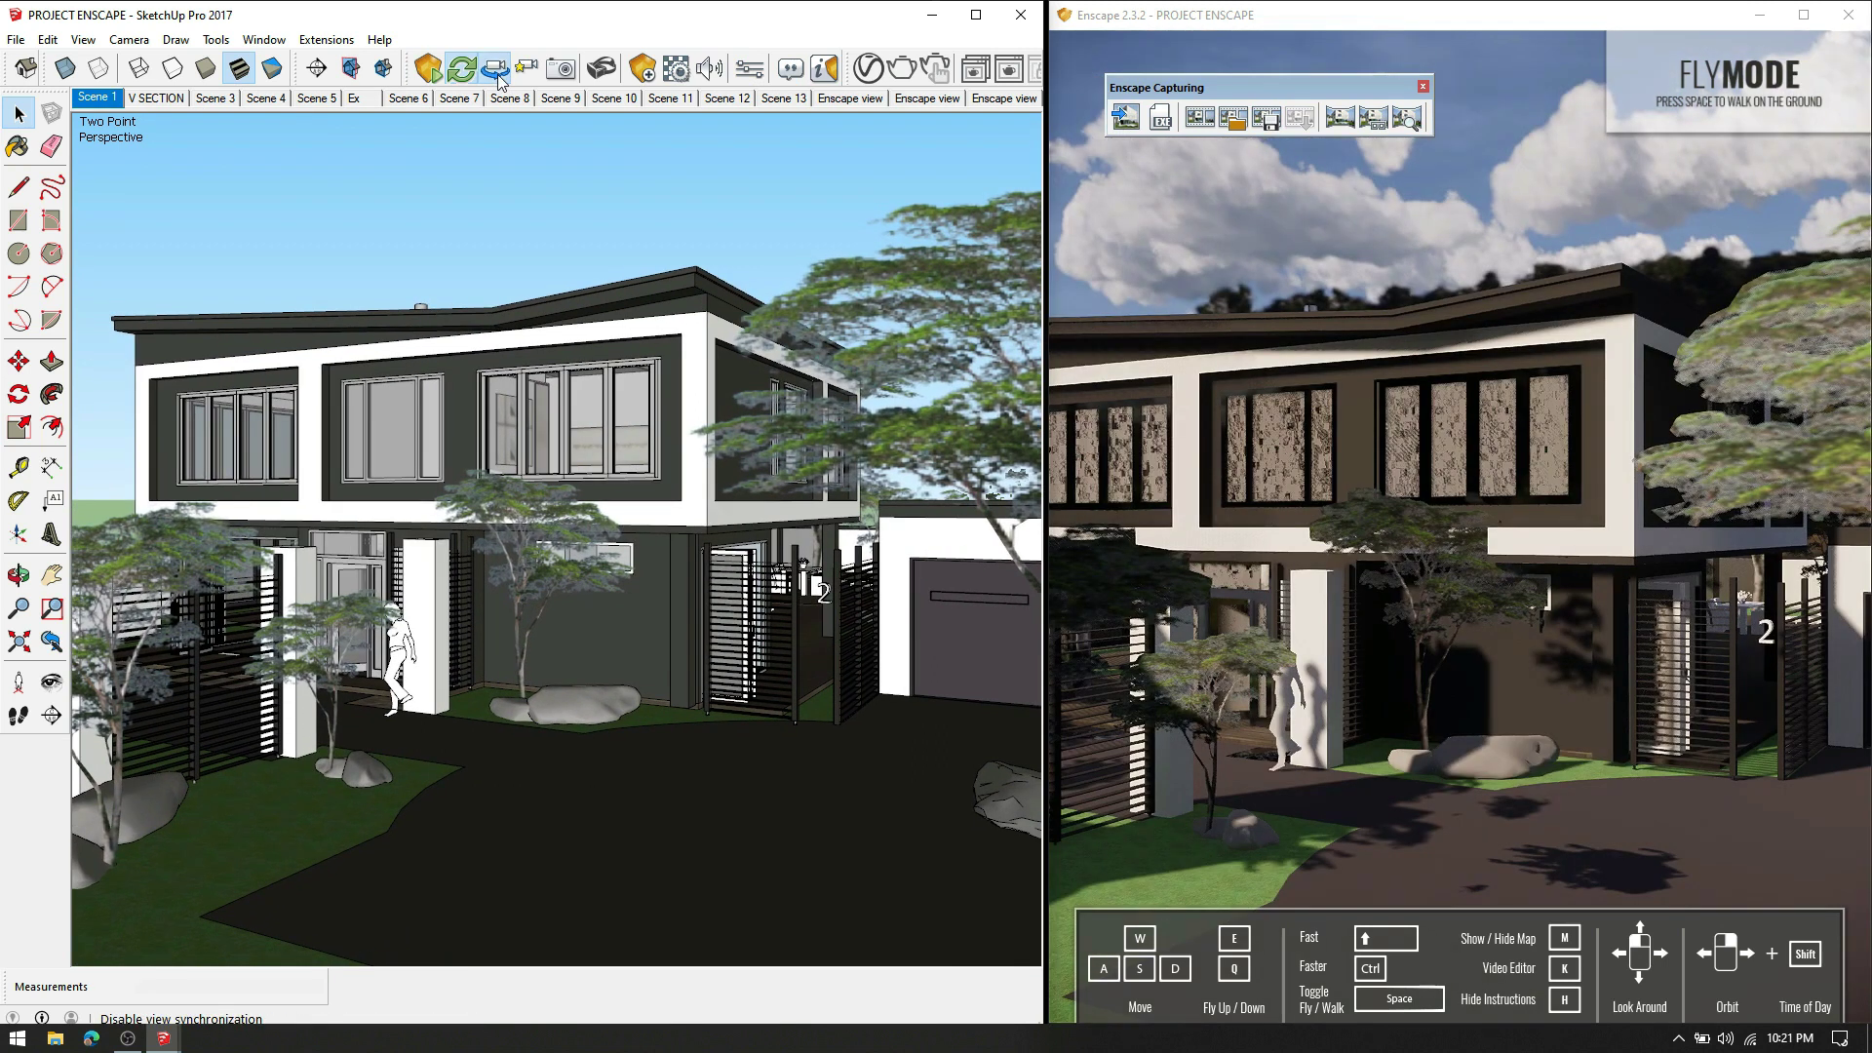
# Step: Maximize the Enscape window and fly the camera back to frame the whole house front
pyautogui.moveTo(1249, 14); pyautogui.dragTo(1033, 151)
pyautogui.press('s')
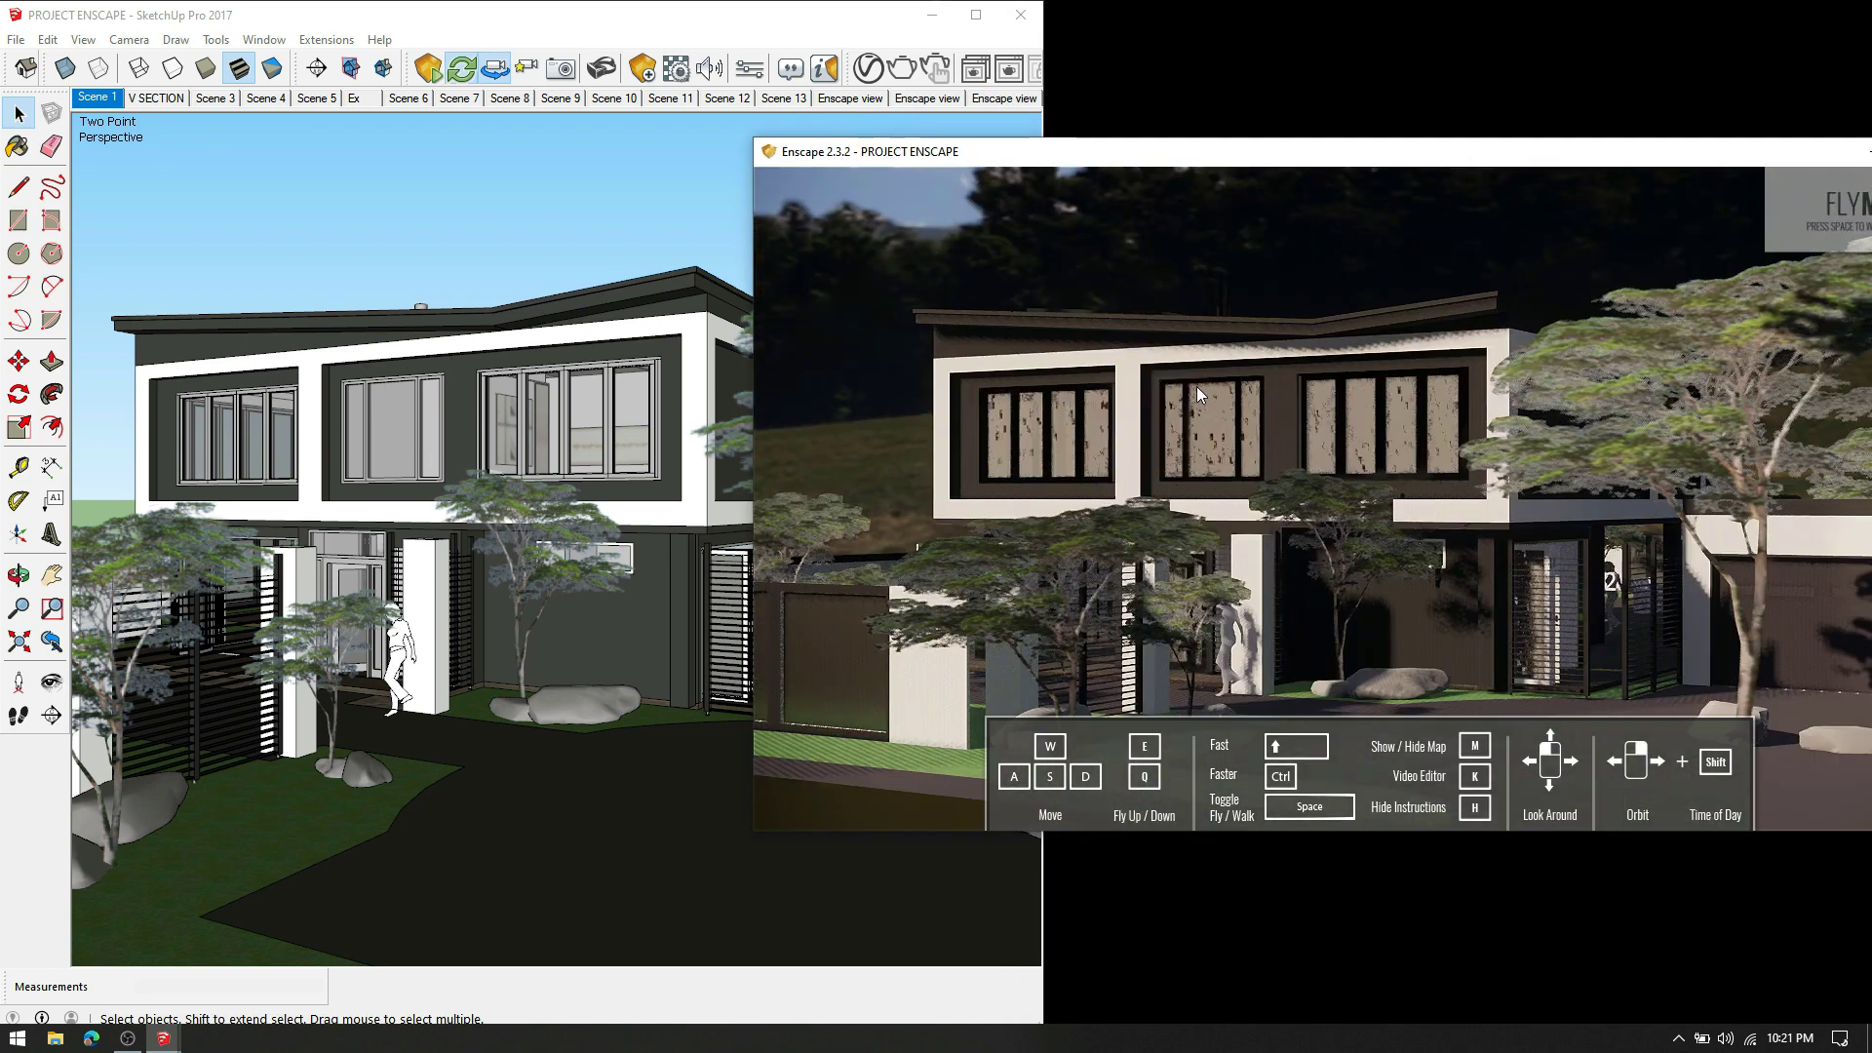
pyautogui.click(99, 99)
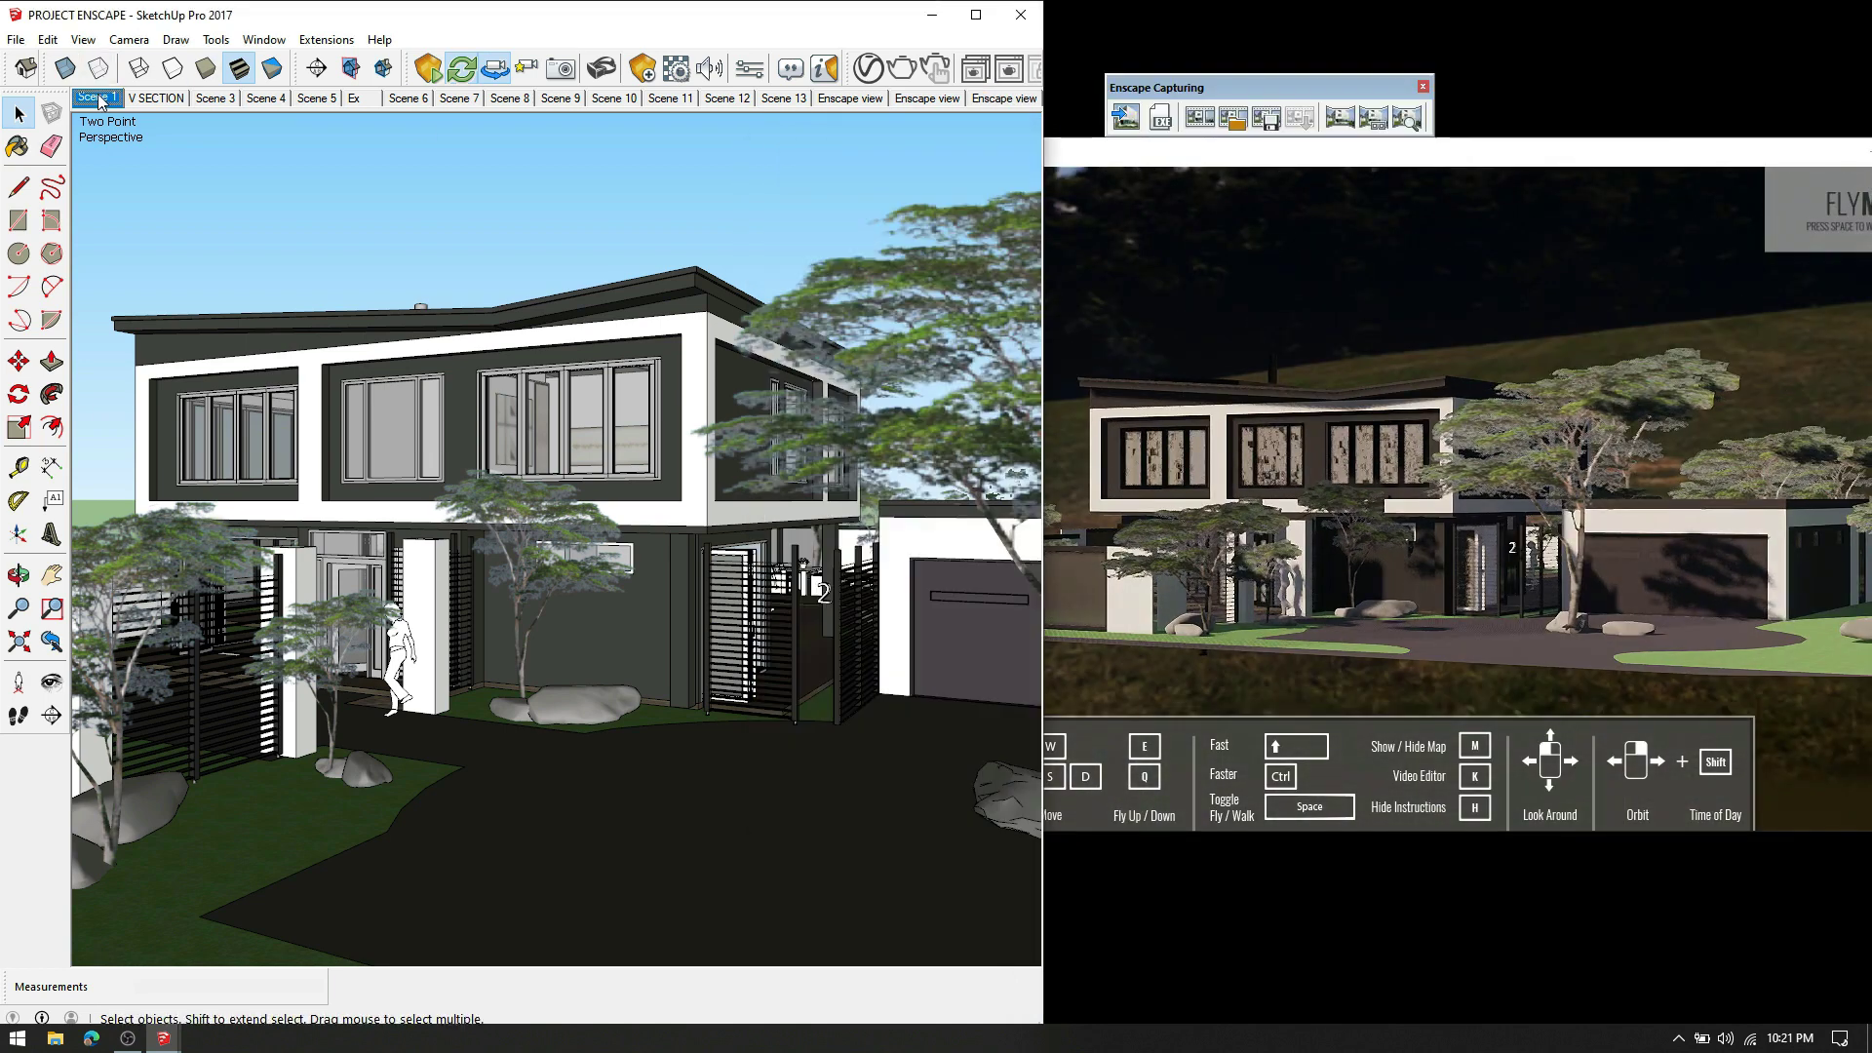
pyautogui.click(1080, 168)
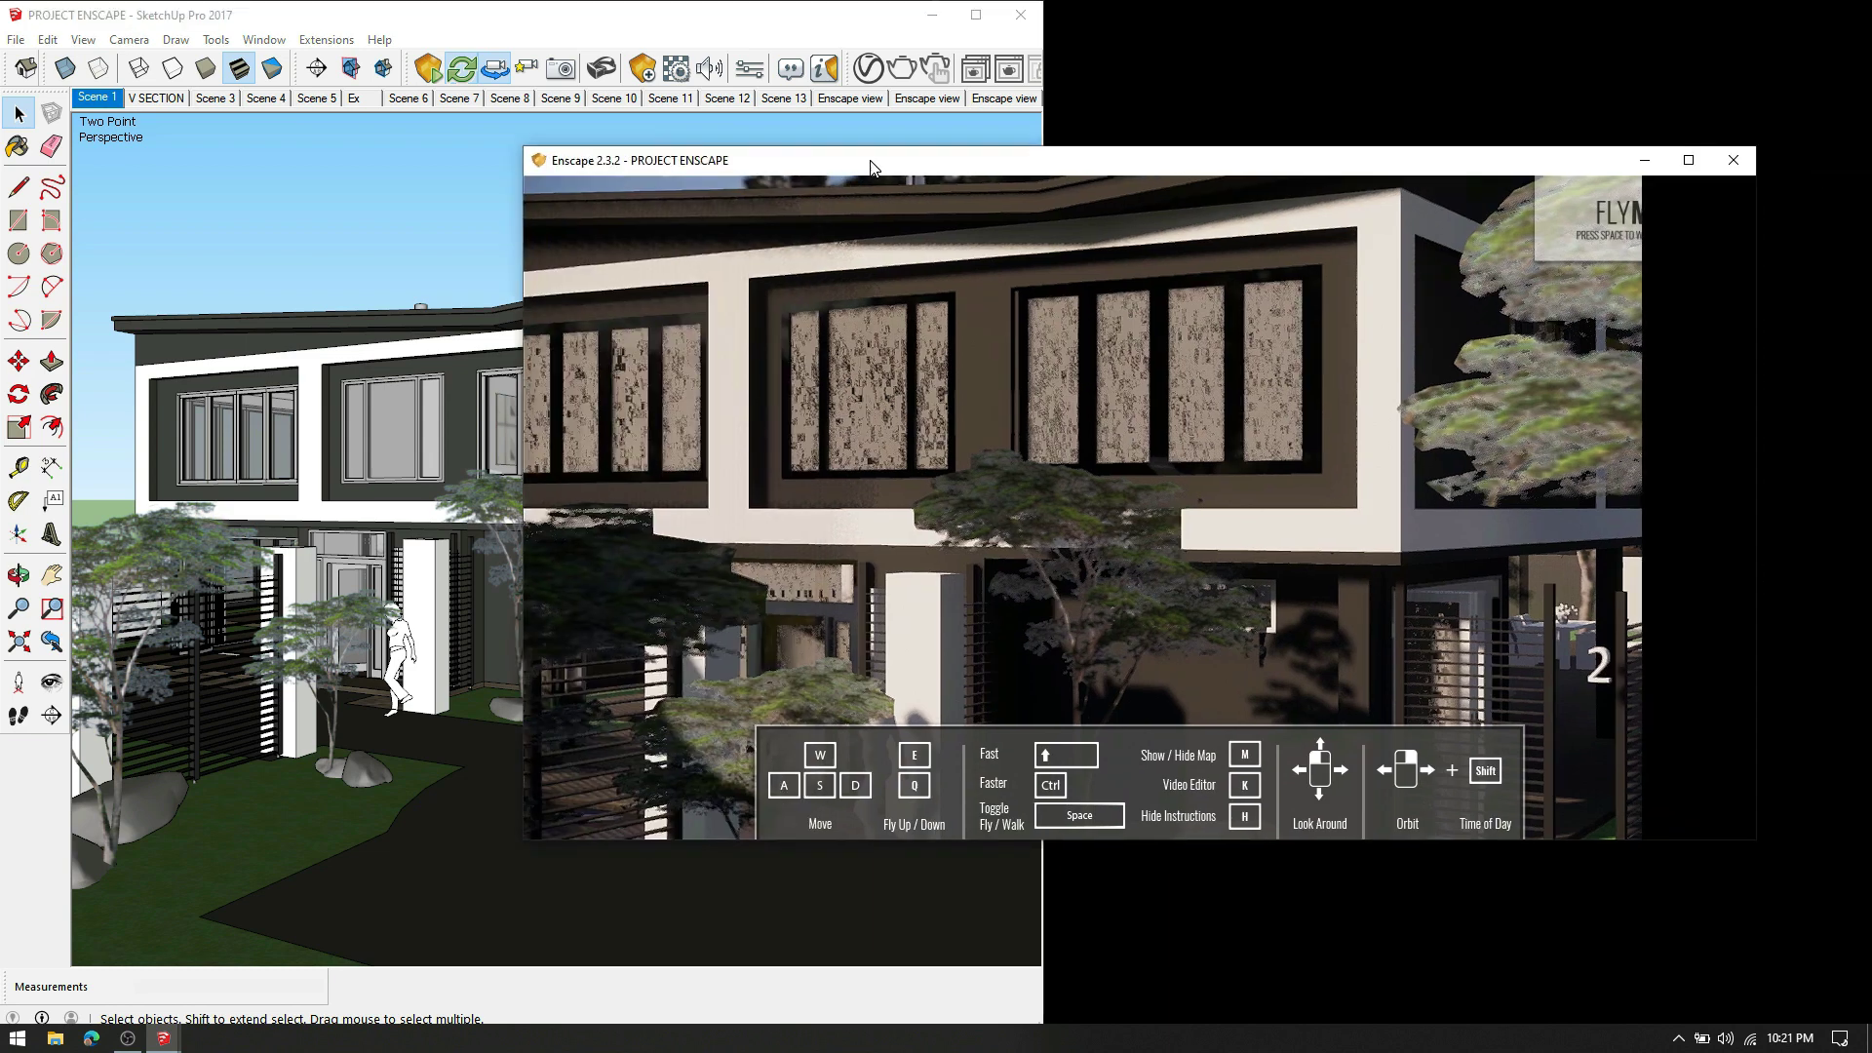
pyautogui.doubleClick(1081, 154)
pyautogui.press('s')
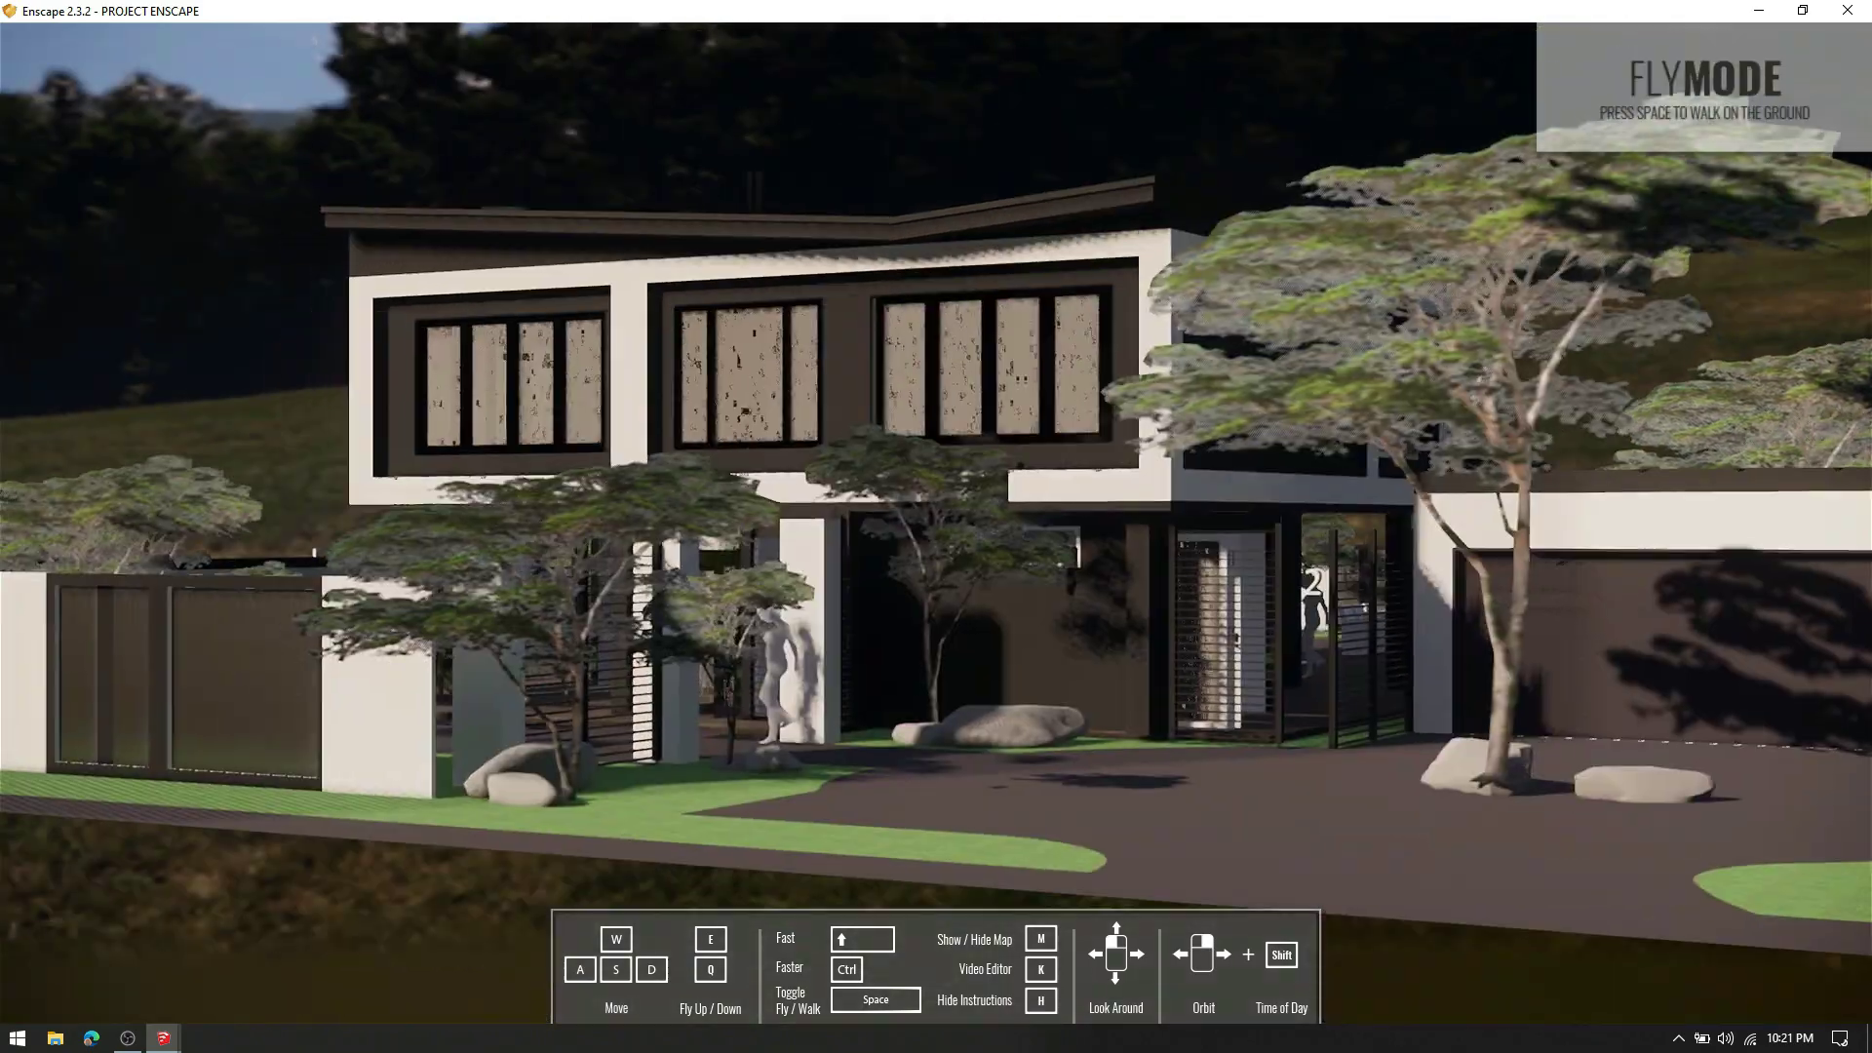
# Step: Swing the render camera around the house's left side and arrange Enscape beside SketchUp
pyautogui.moveTo(977, 472); pyautogui.dragTo(1131, 478, button='right')
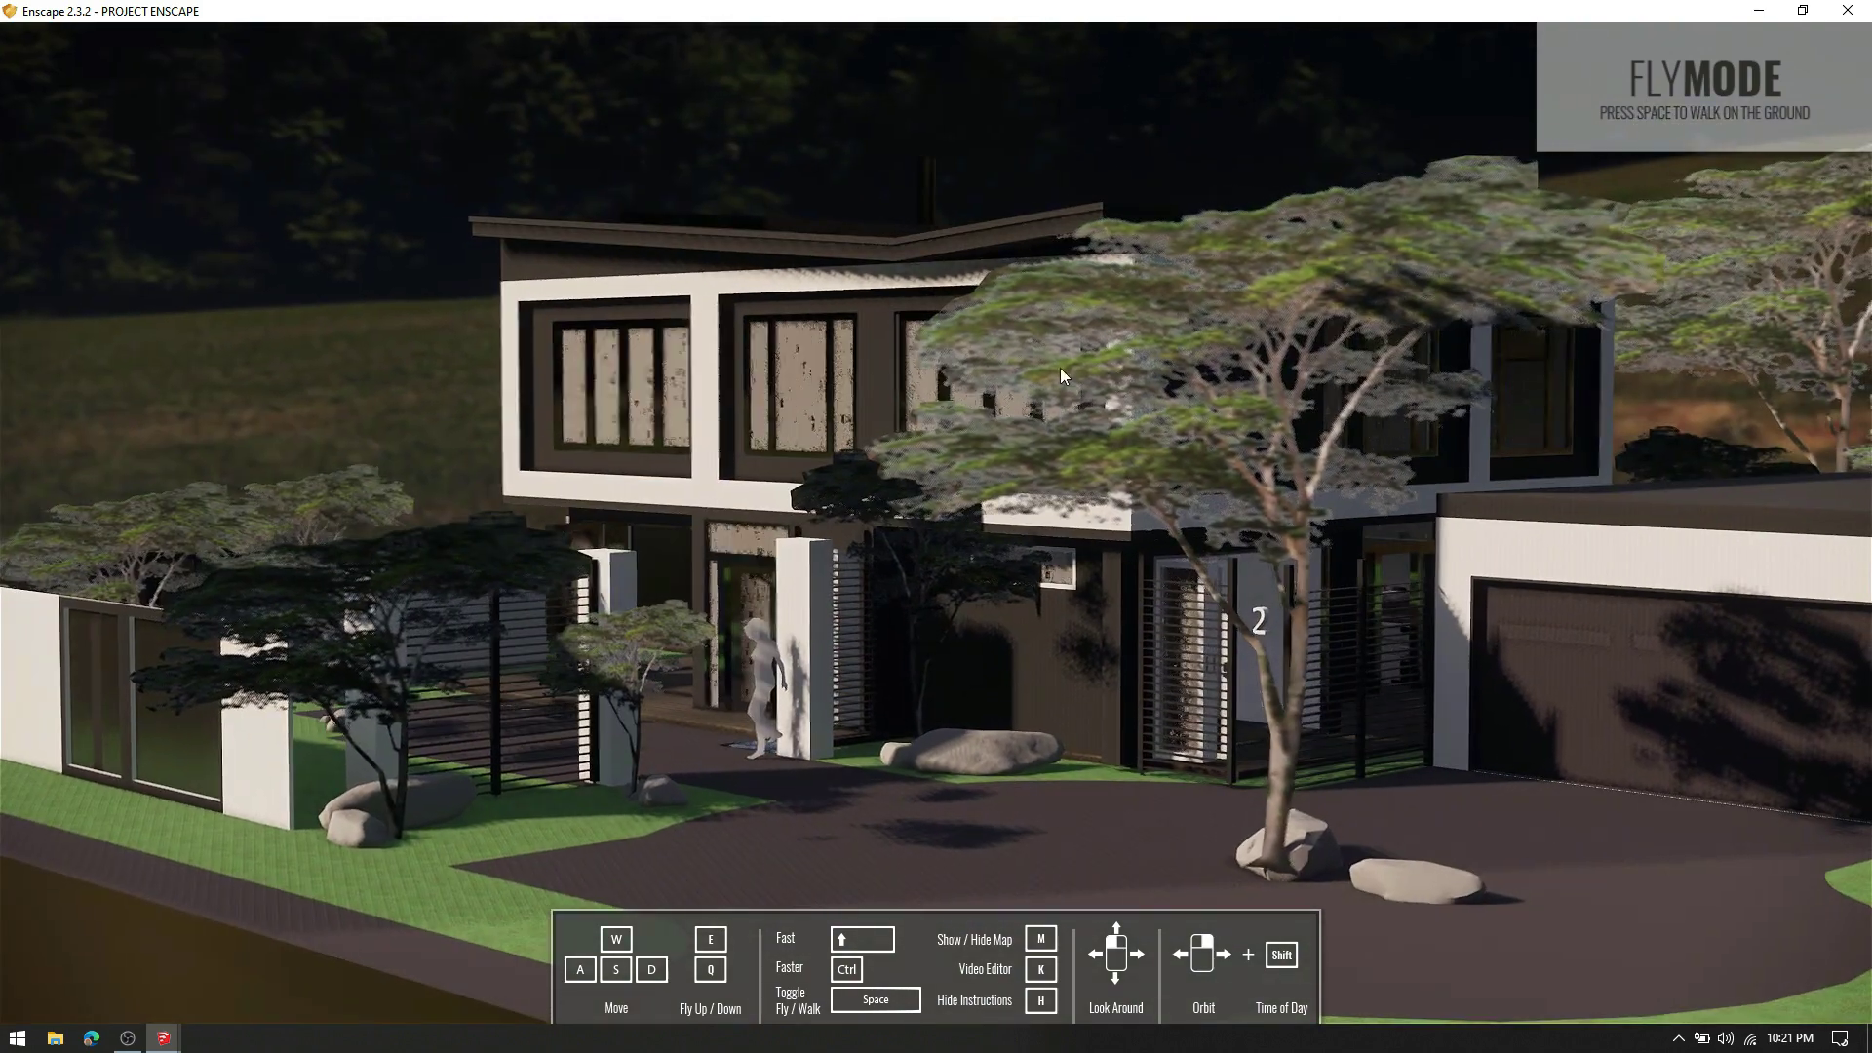
pyautogui.moveTo(1121, 18)
pyautogui.mouseDown()
pyautogui.moveTo(1150, 126)
pyautogui.moveTo(1216, 162)
pyautogui.moveTo(1868, 196)
pyautogui.mouseUp()
pyautogui.click(624, 222)
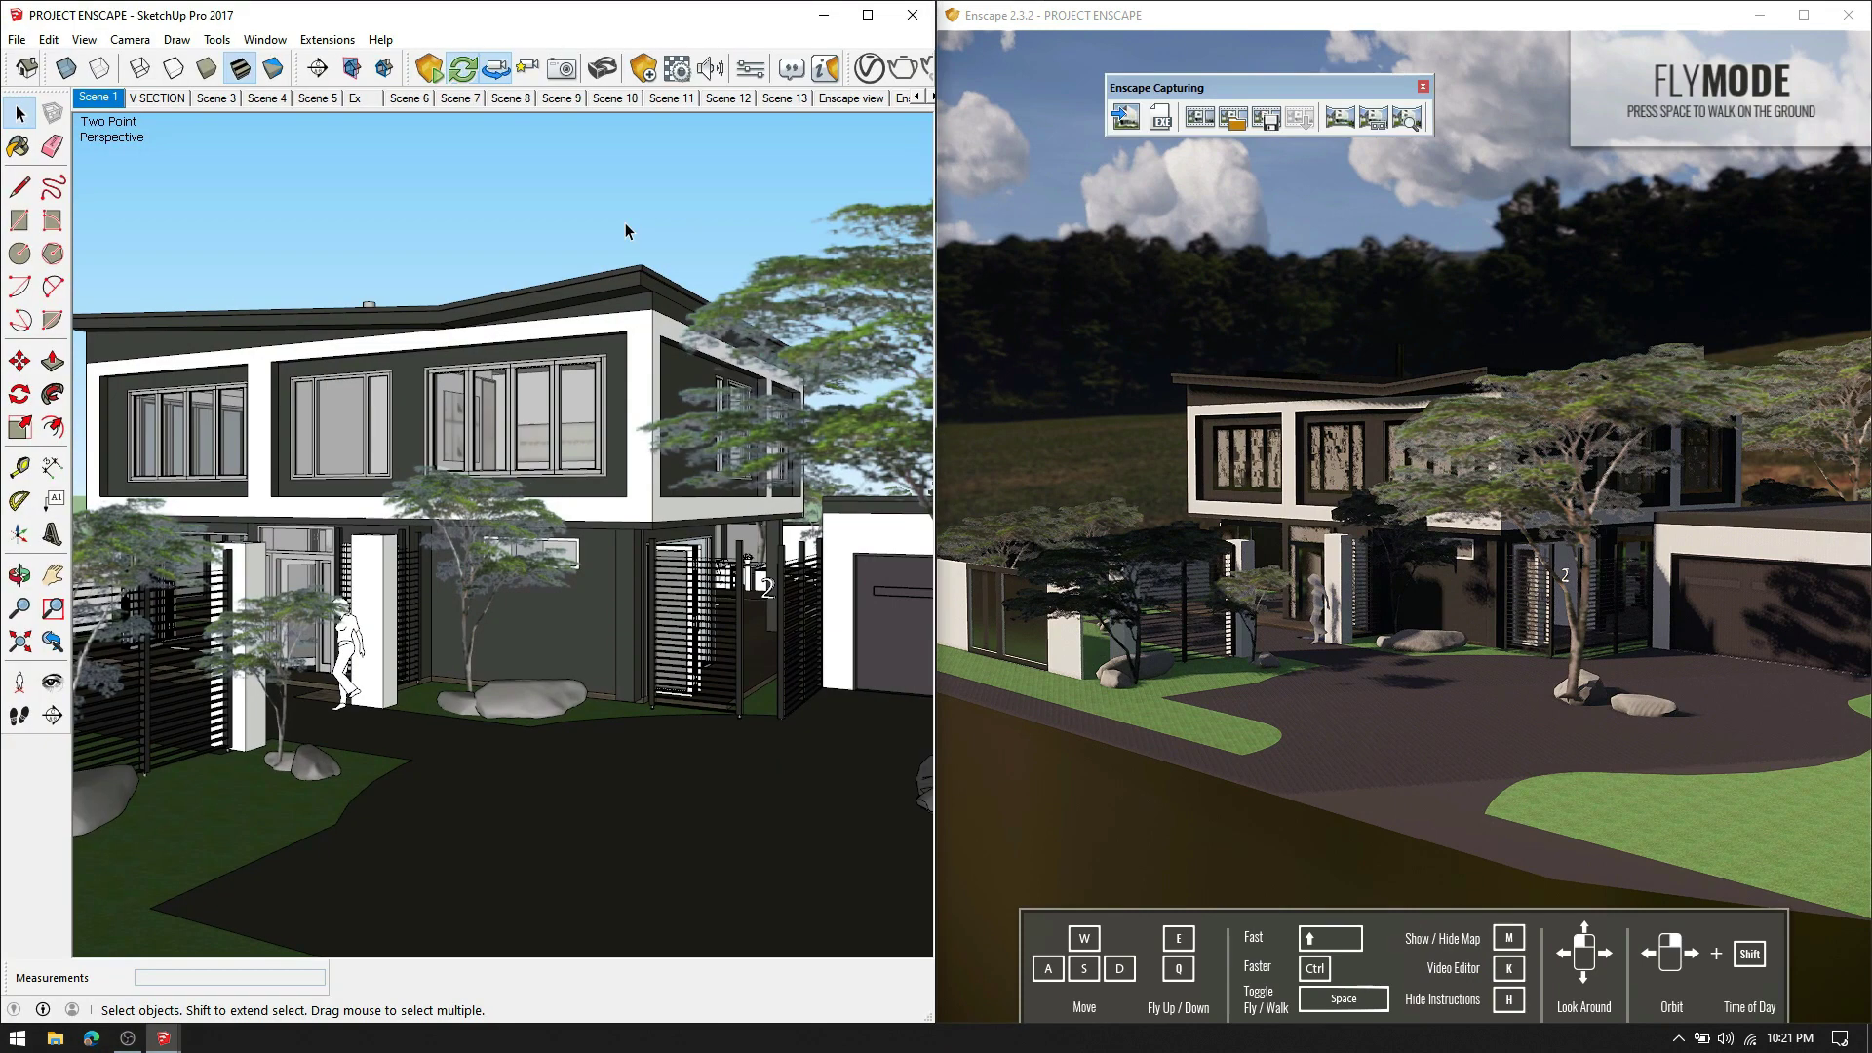
# Step: Export an Enscape screenshot of the Scene 3 poolside view named '1' to Pictures
pyautogui.moveTo(1135, 97); pyautogui.dragTo(487, 164)
pyautogui.click(213, 99)
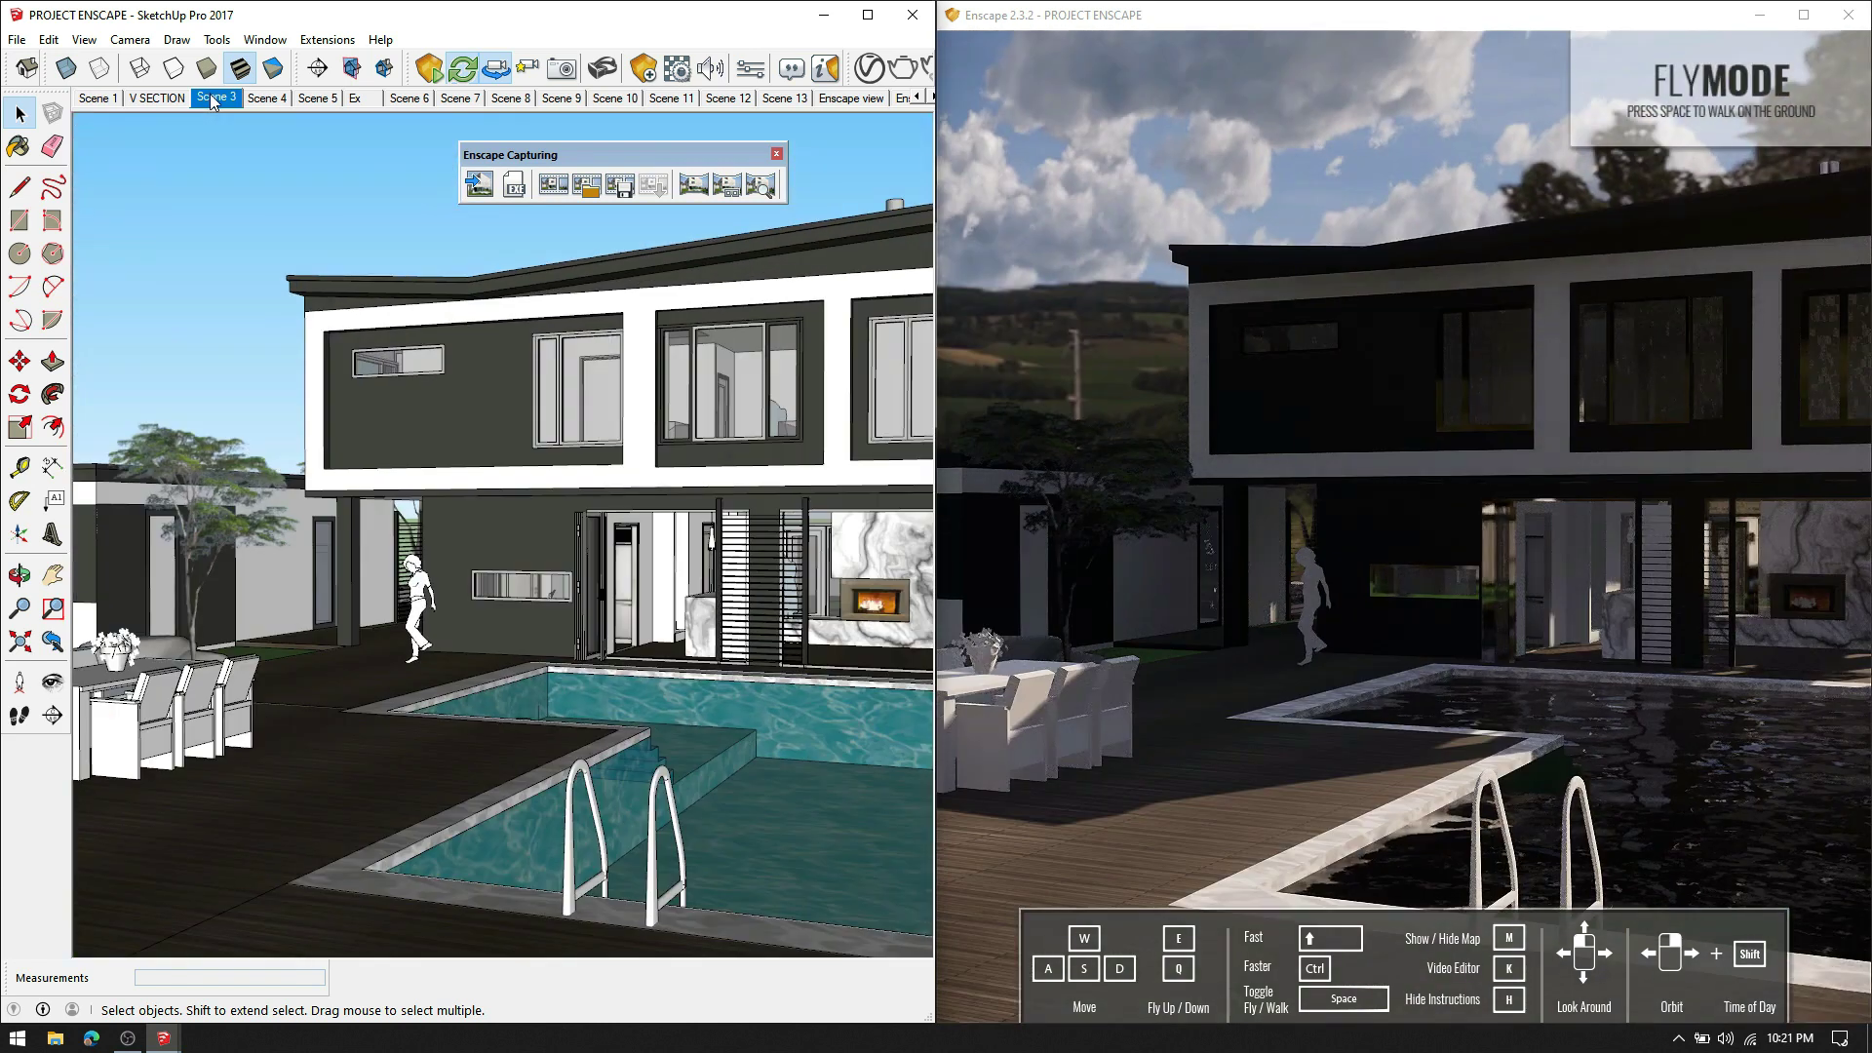
pyautogui.click(478, 185)
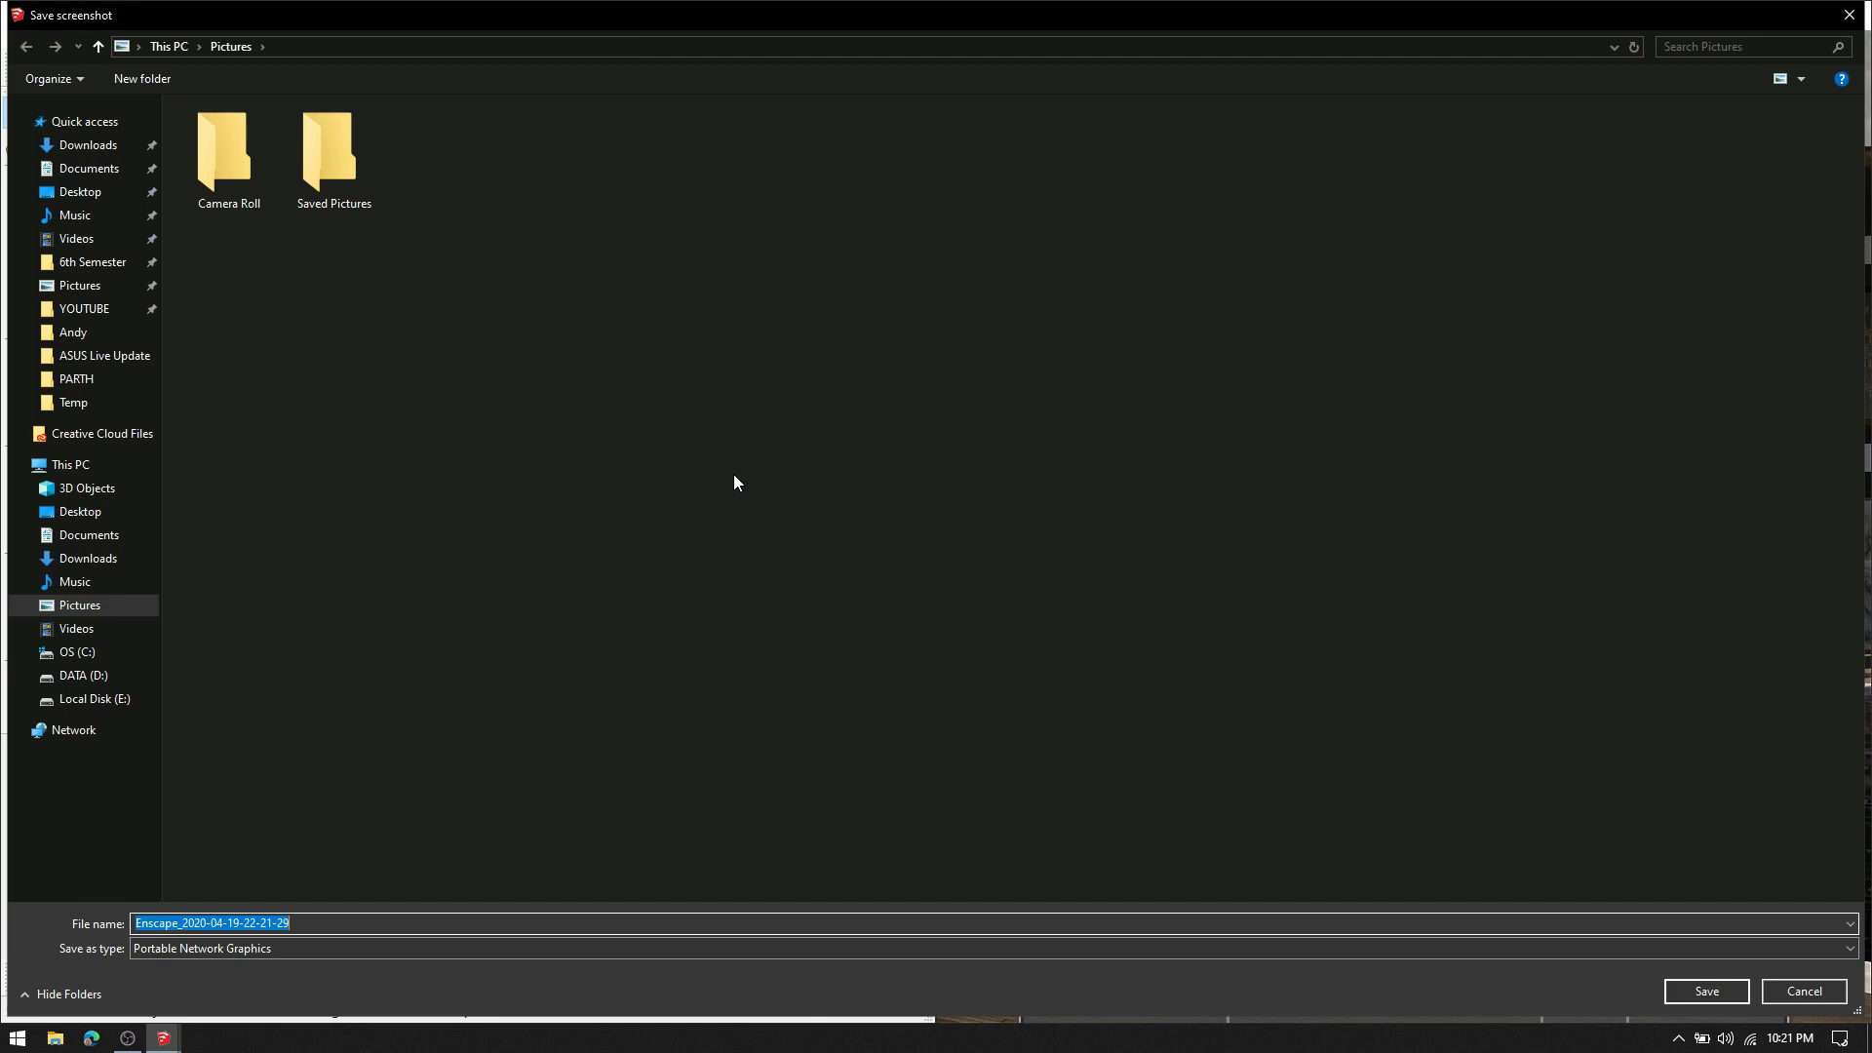
pyautogui.write('1')
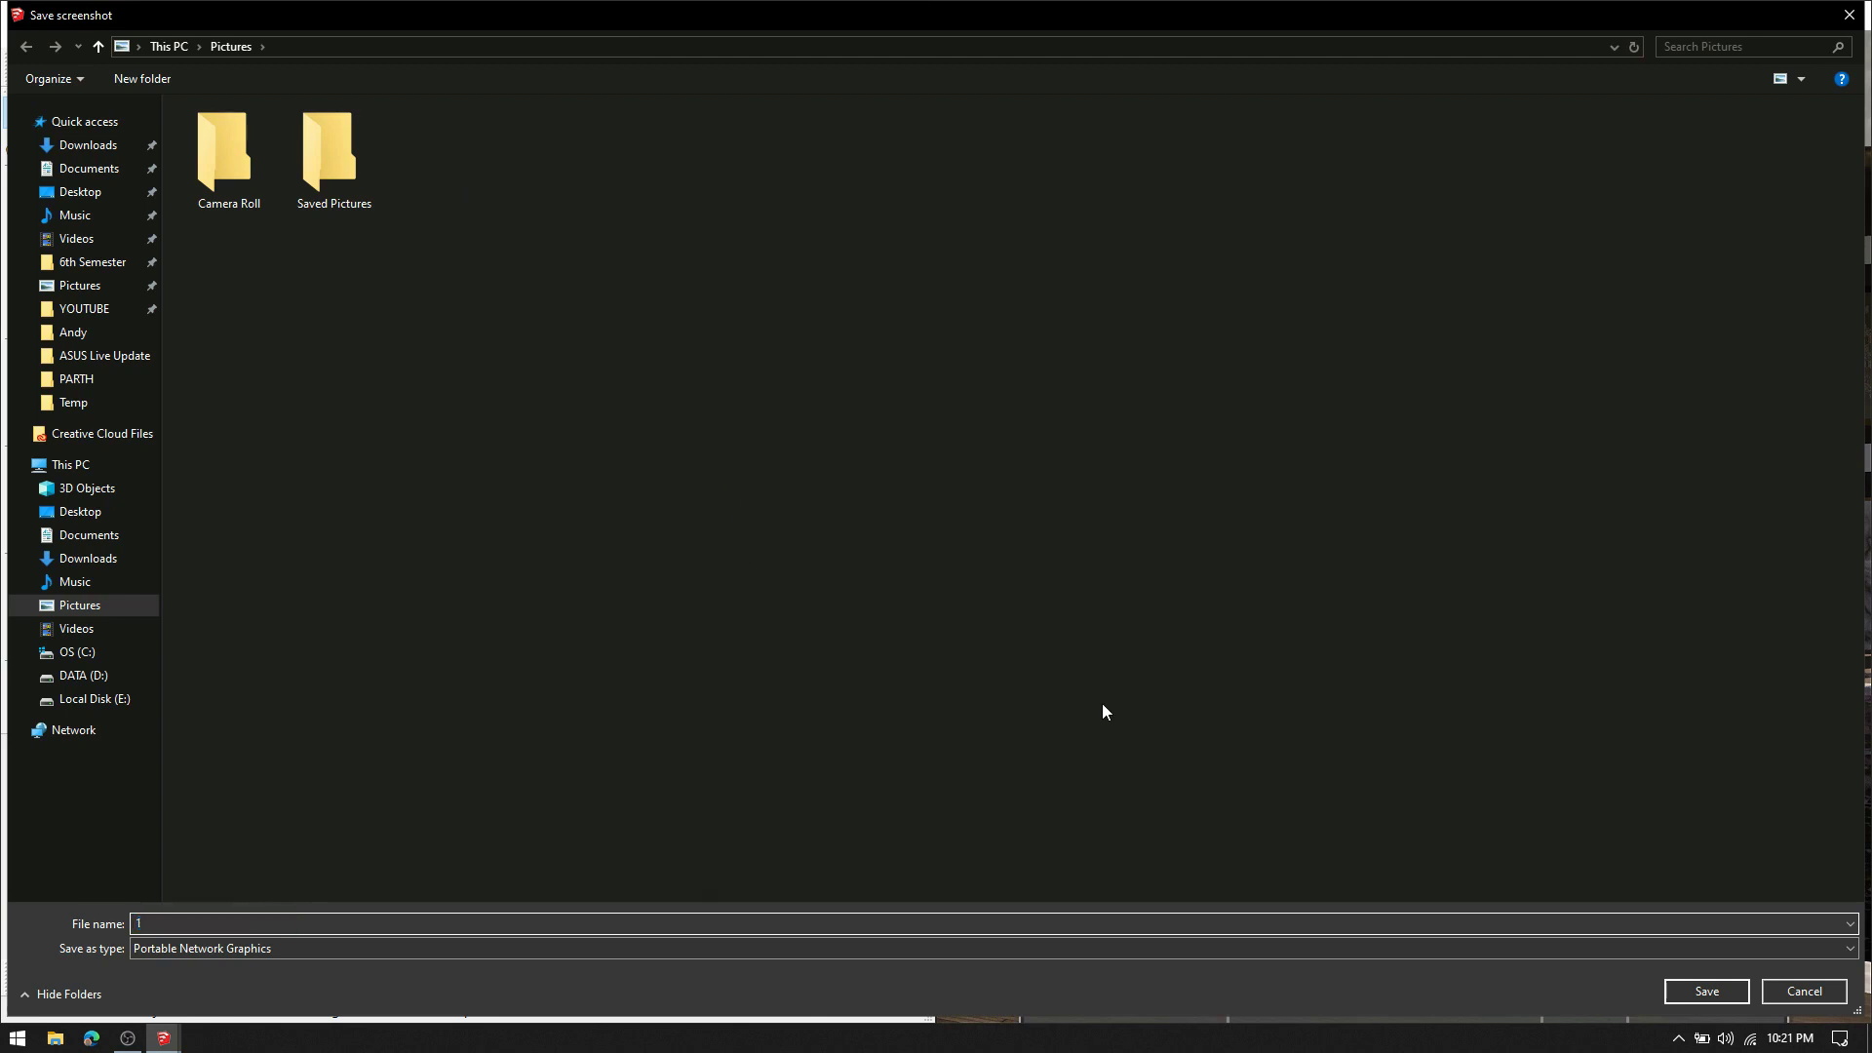
pyautogui.click(1688, 986)
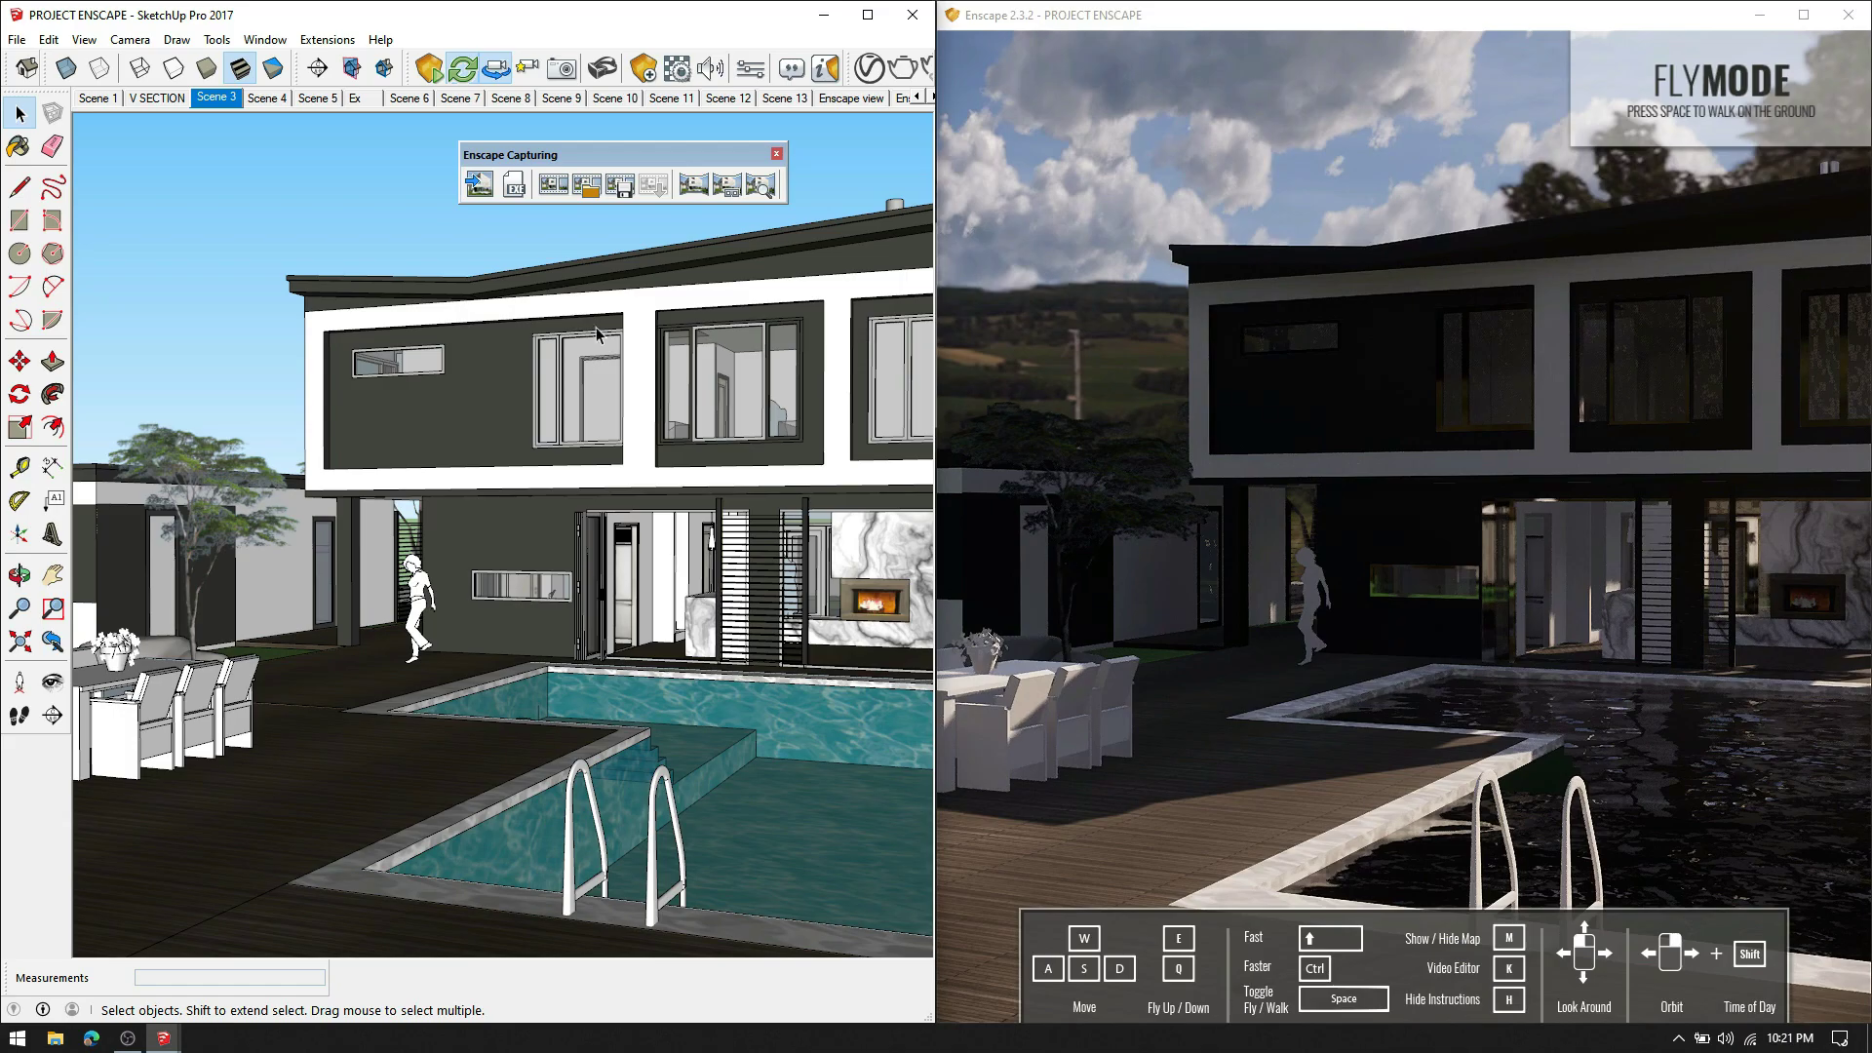
# Step: Export a screenshot of the V SECTION cutaway view with its default name
pyautogui.click(156, 98)
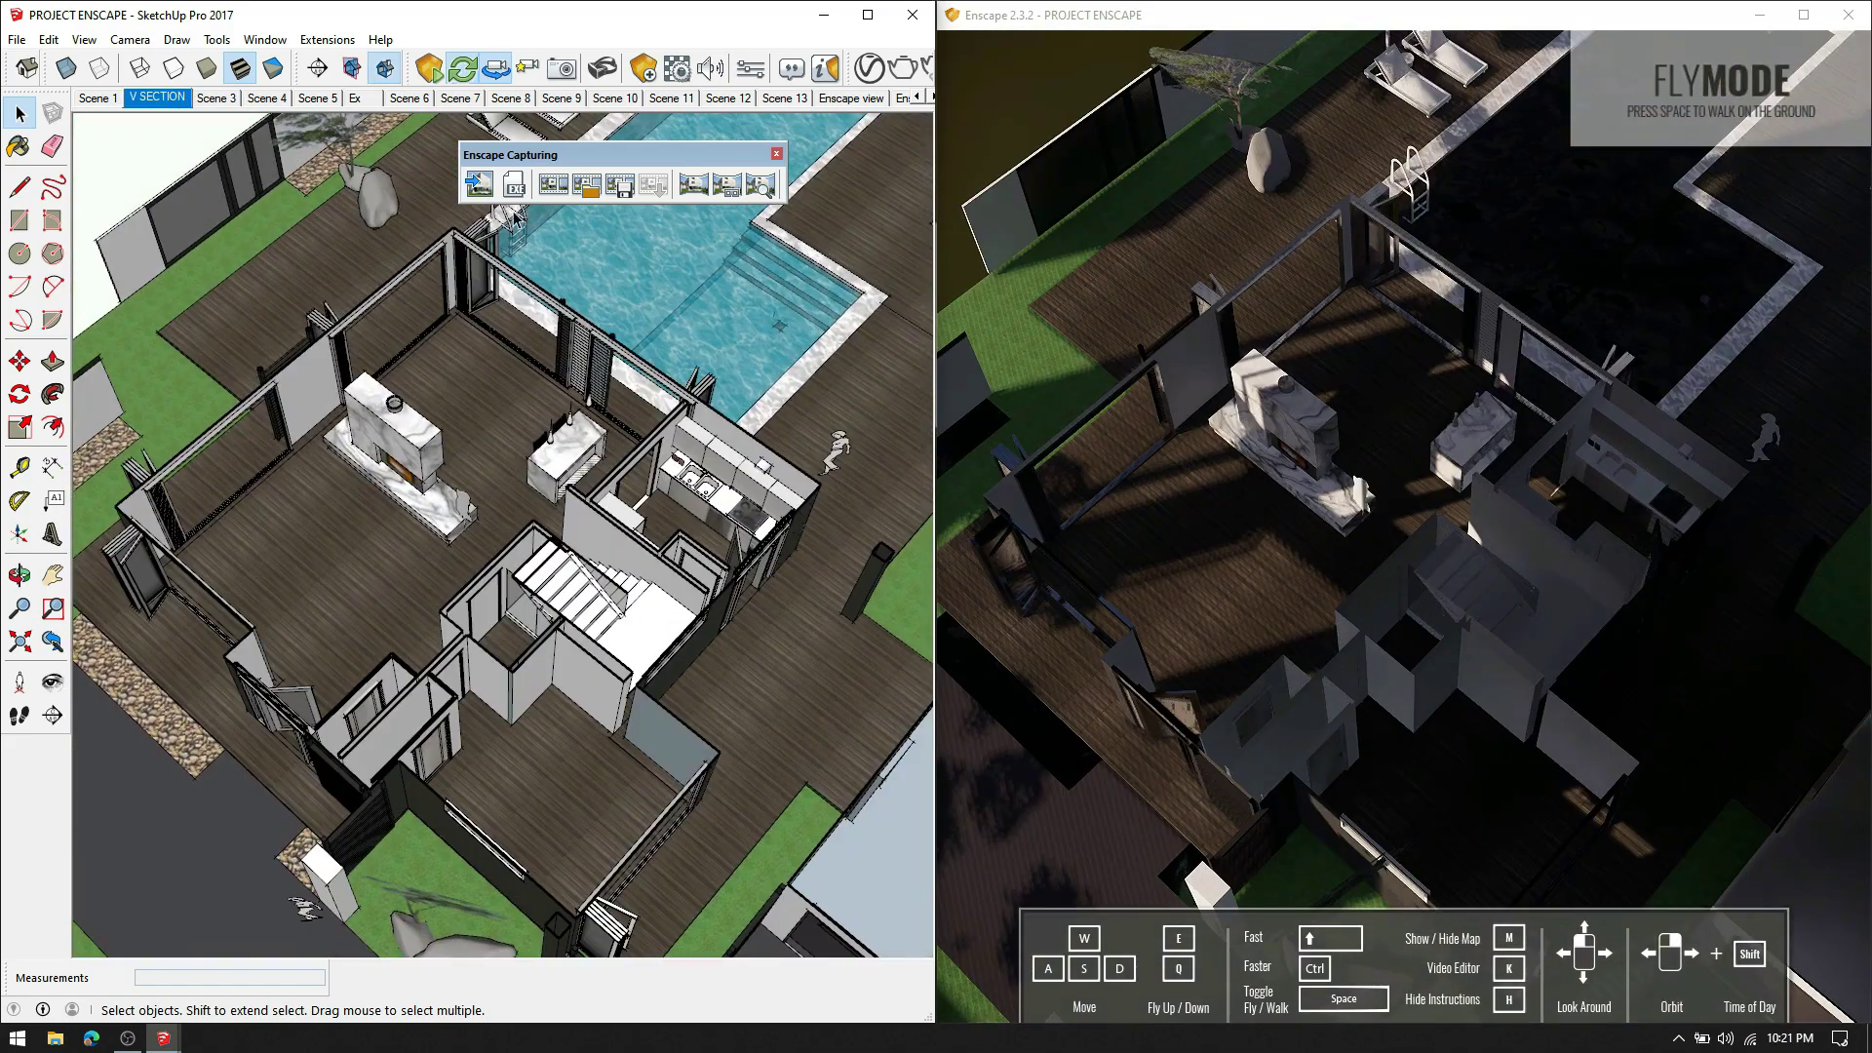
pyautogui.click(478, 184)
pyautogui.click(1705, 997)
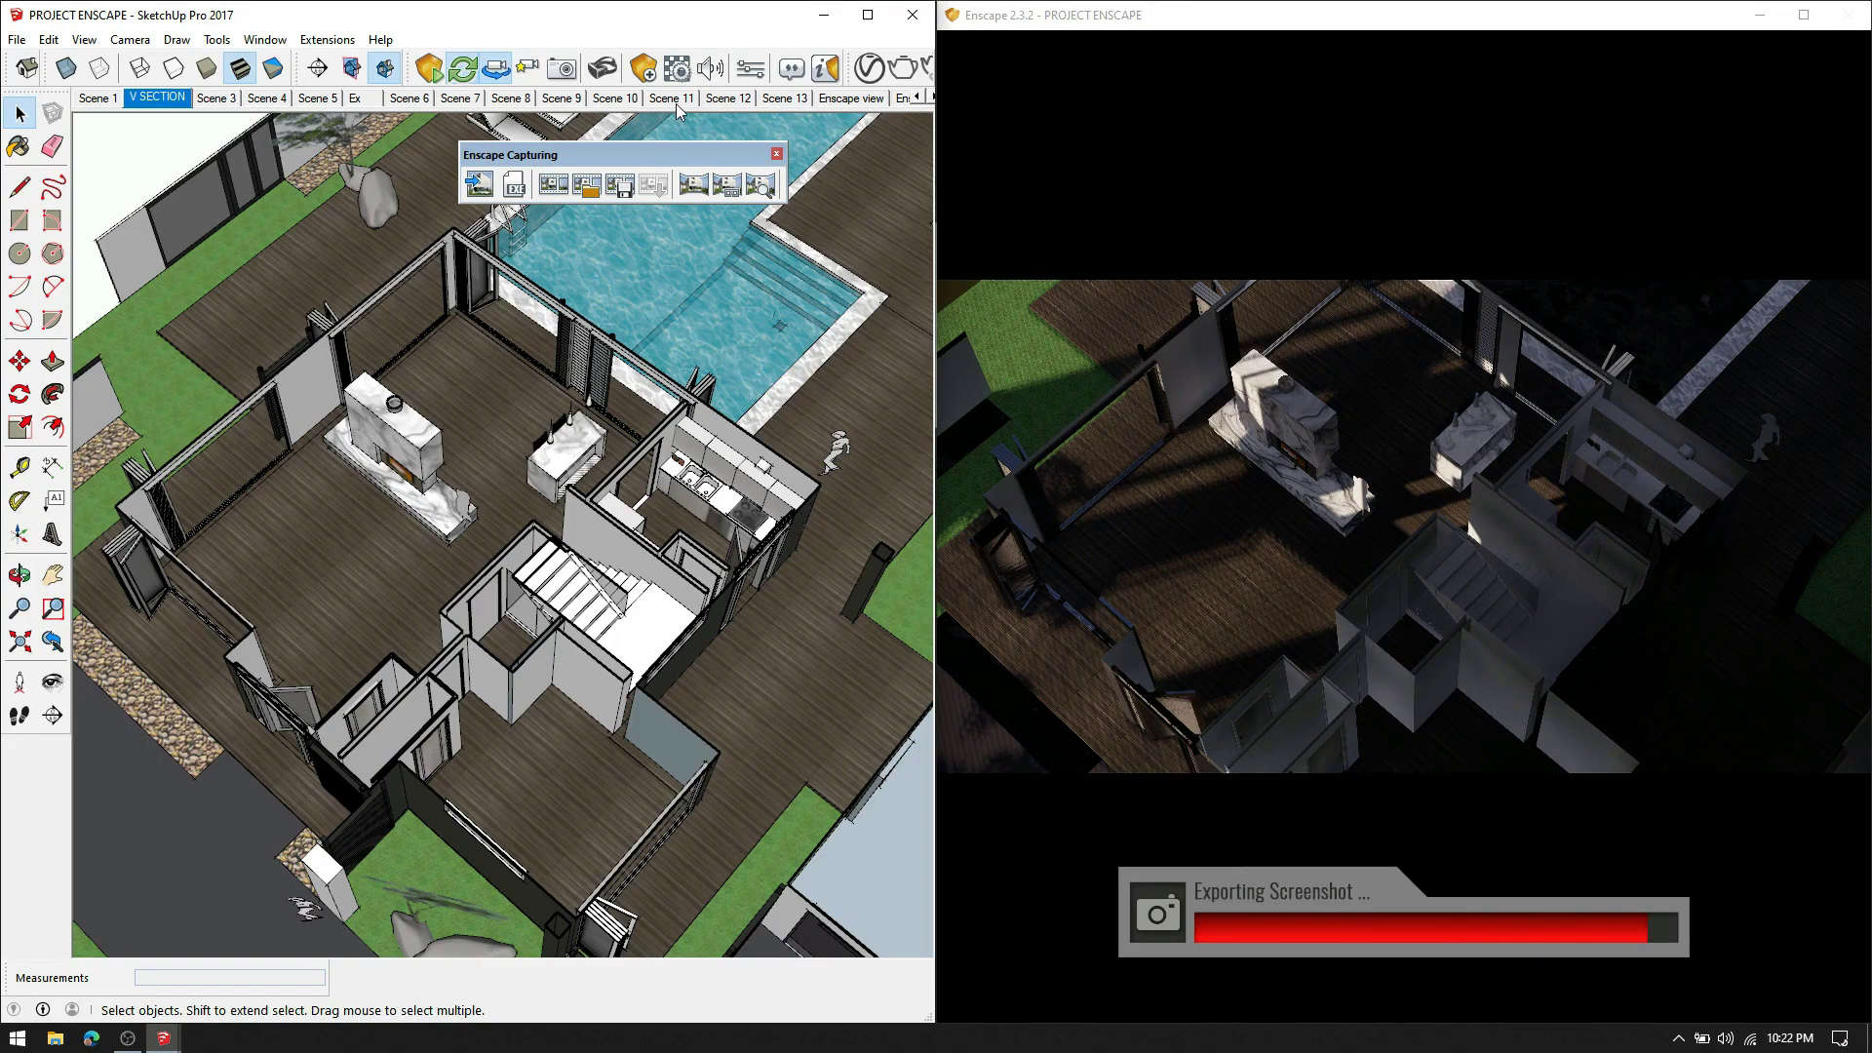
# Step: Export a screenshot of the Scene 12 fireplace view, then maximize the Enscape window
pyautogui.click(616, 99)
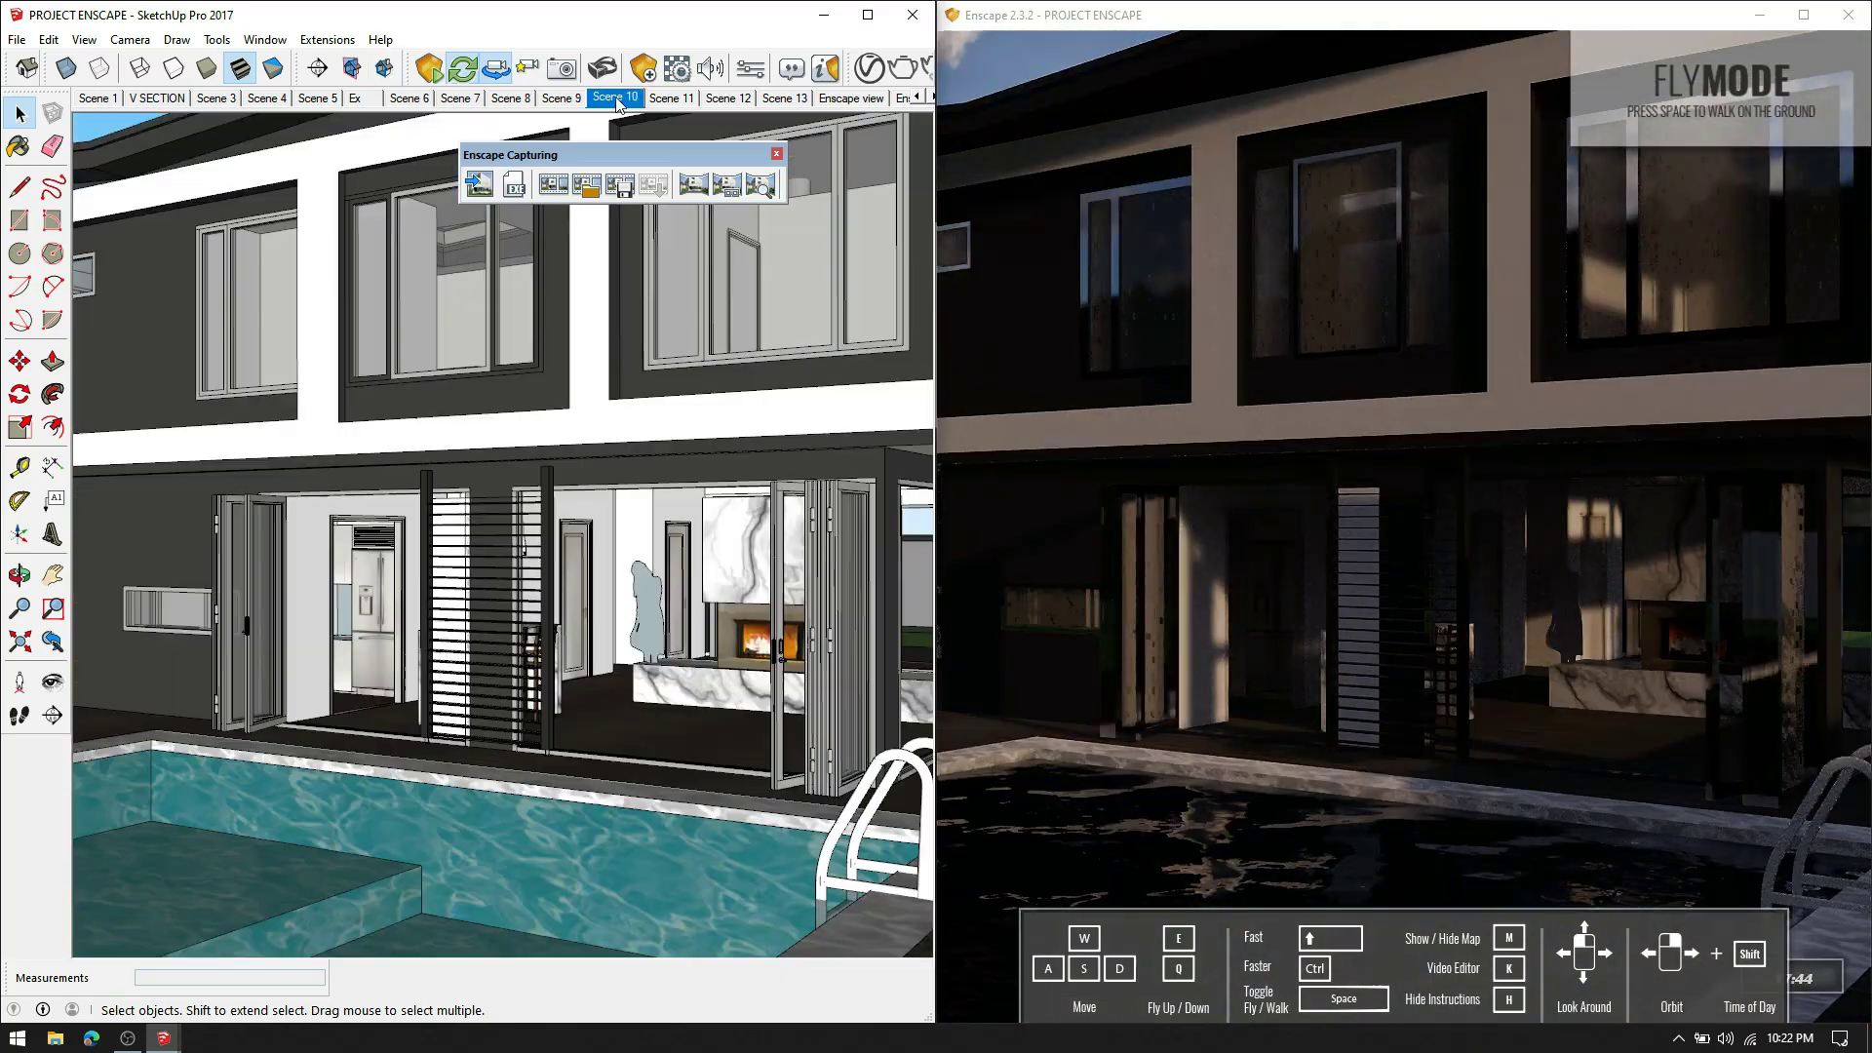
pyautogui.click(719, 99)
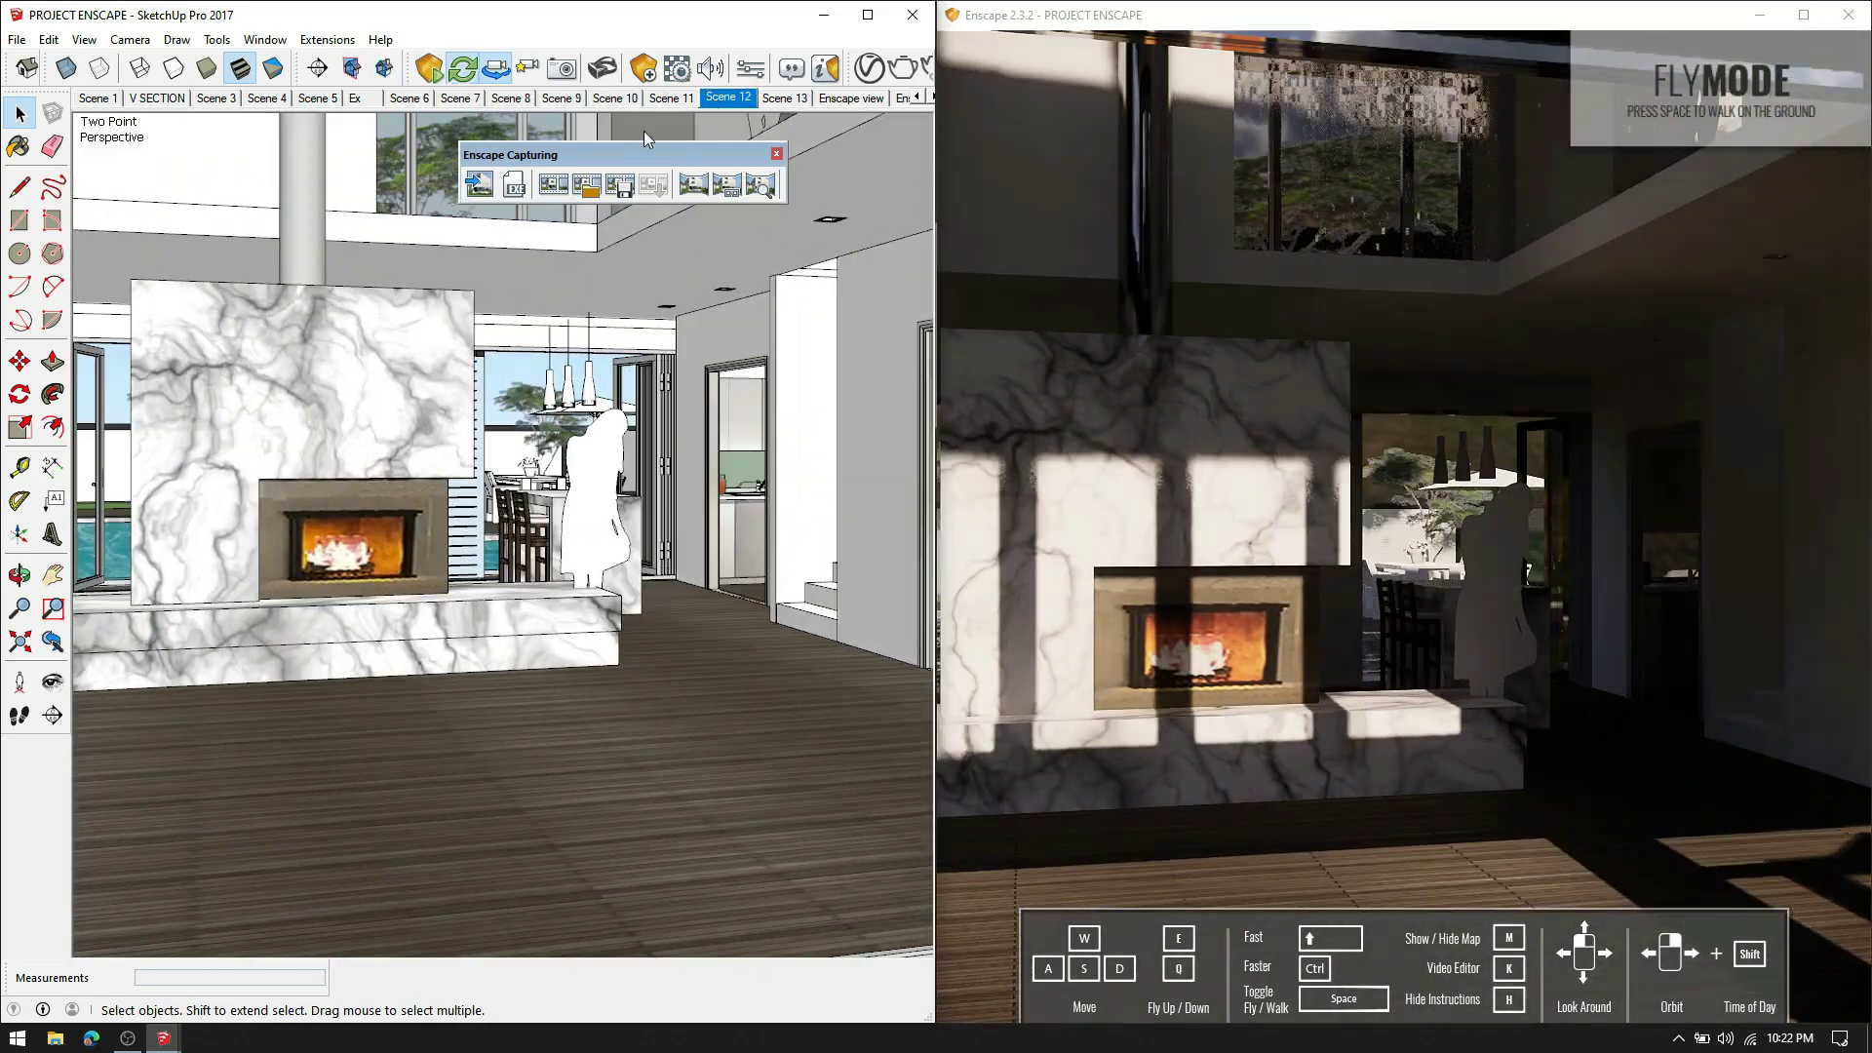
pyautogui.click(693, 184)
pyautogui.click(1708, 992)
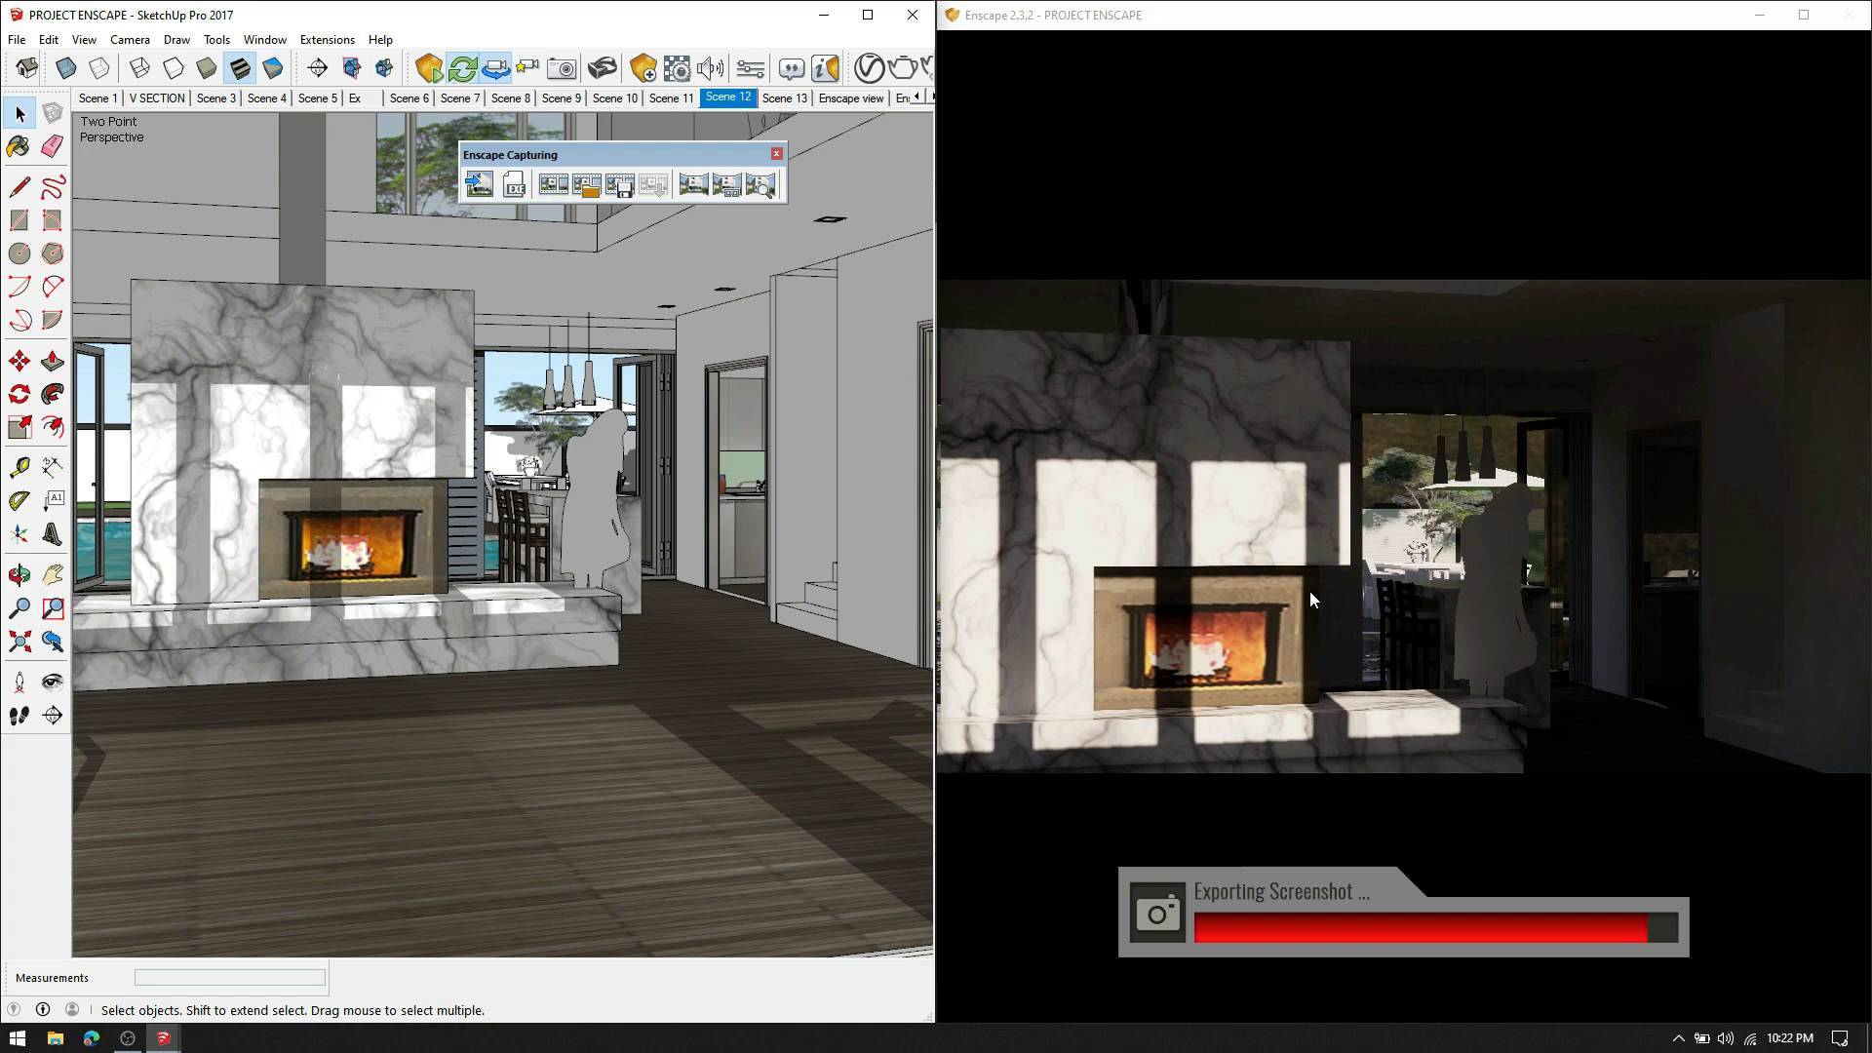
pyautogui.doubleClick(1254, 20)
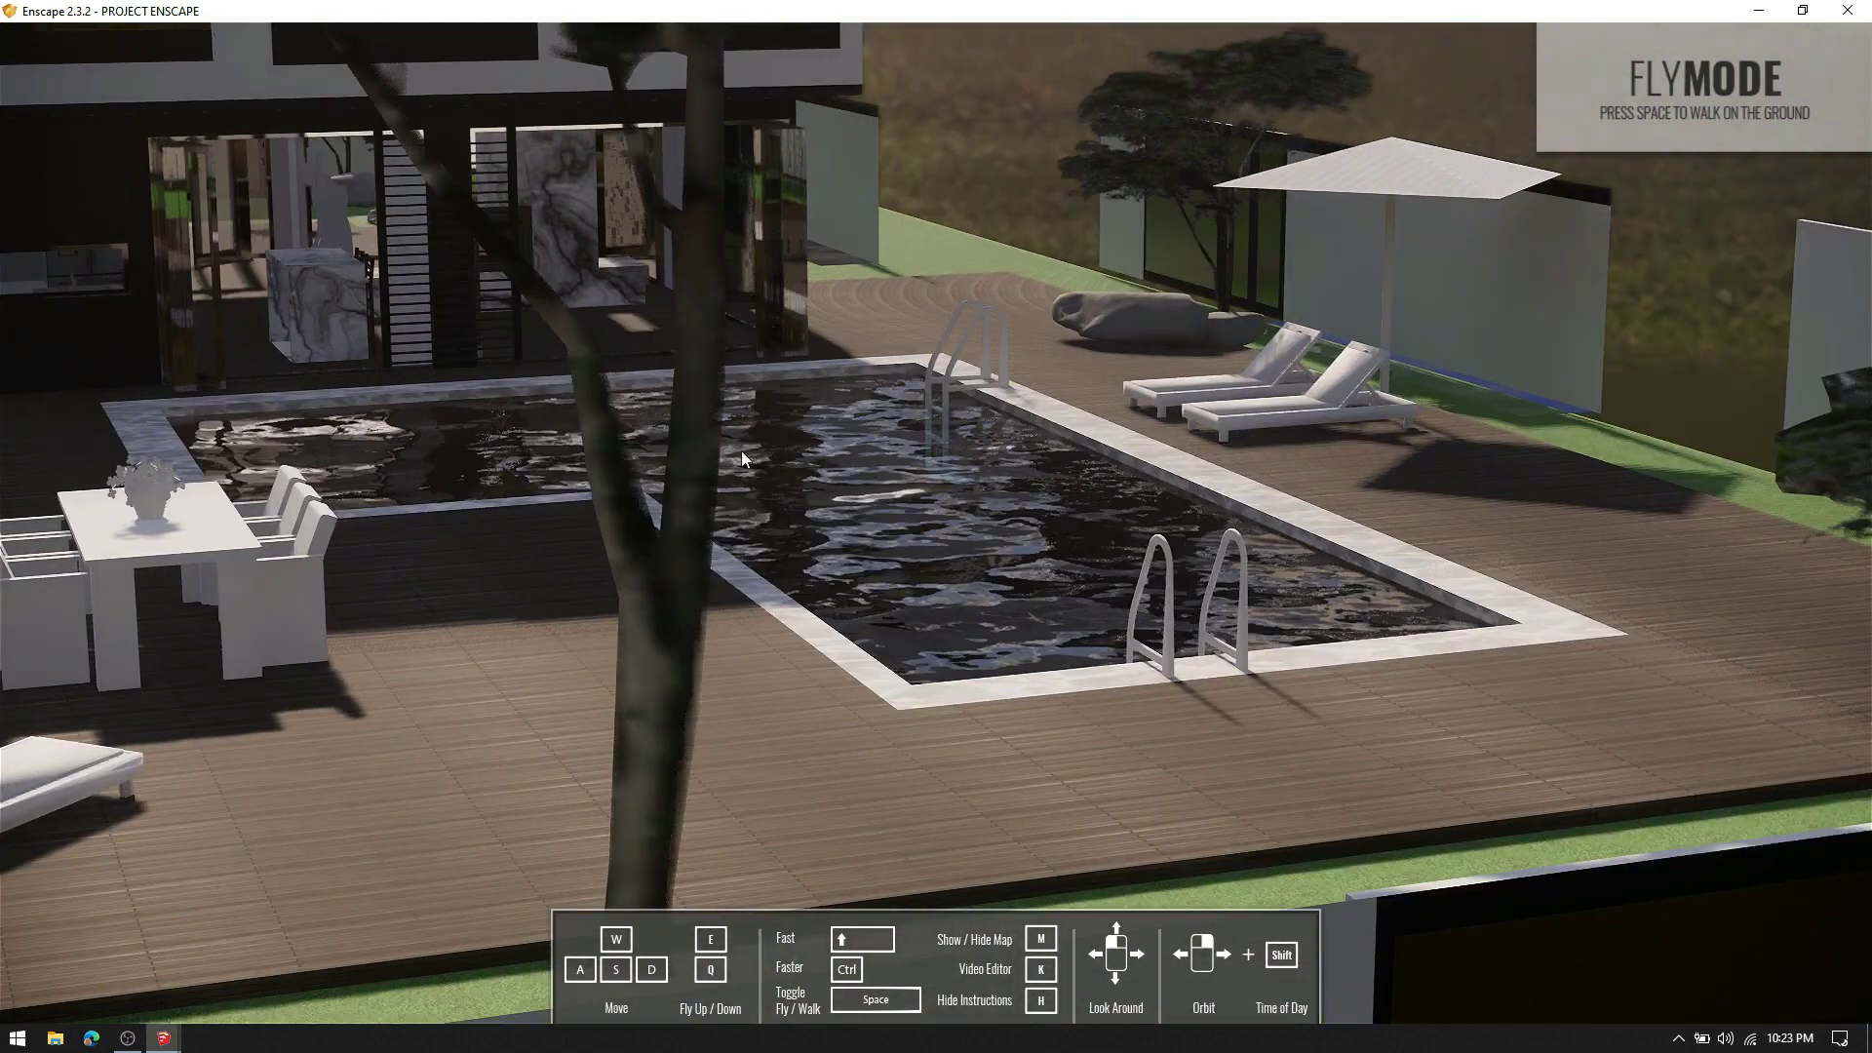
# Step: Exit full-screen rendering and rearrange the Enscape and SketchUp windows
pyautogui.press('F11')
pyautogui.moveTo(741, 313)
pyautogui.mouseDown()
pyautogui.moveTo(790, 209)
pyautogui.moveTo(1004, 224)
pyautogui.mouseUp()
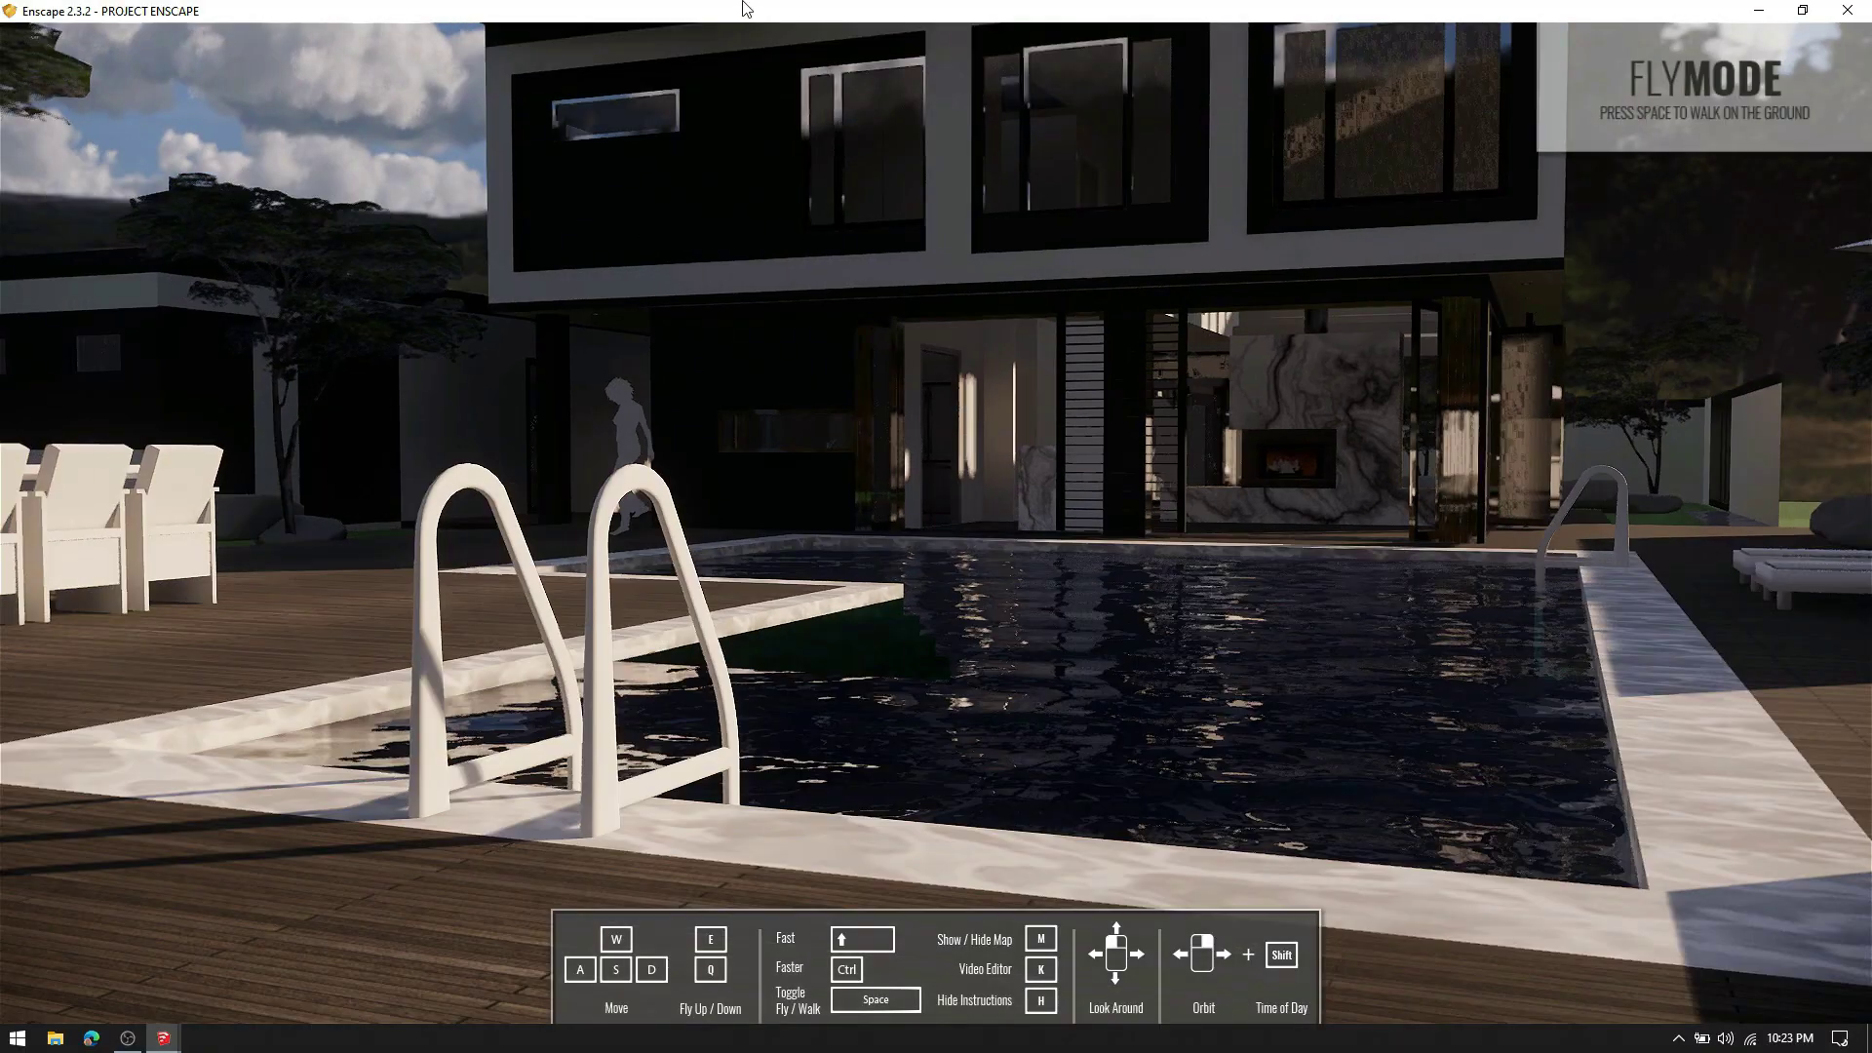
pyautogui.doubleClick(745, 8)
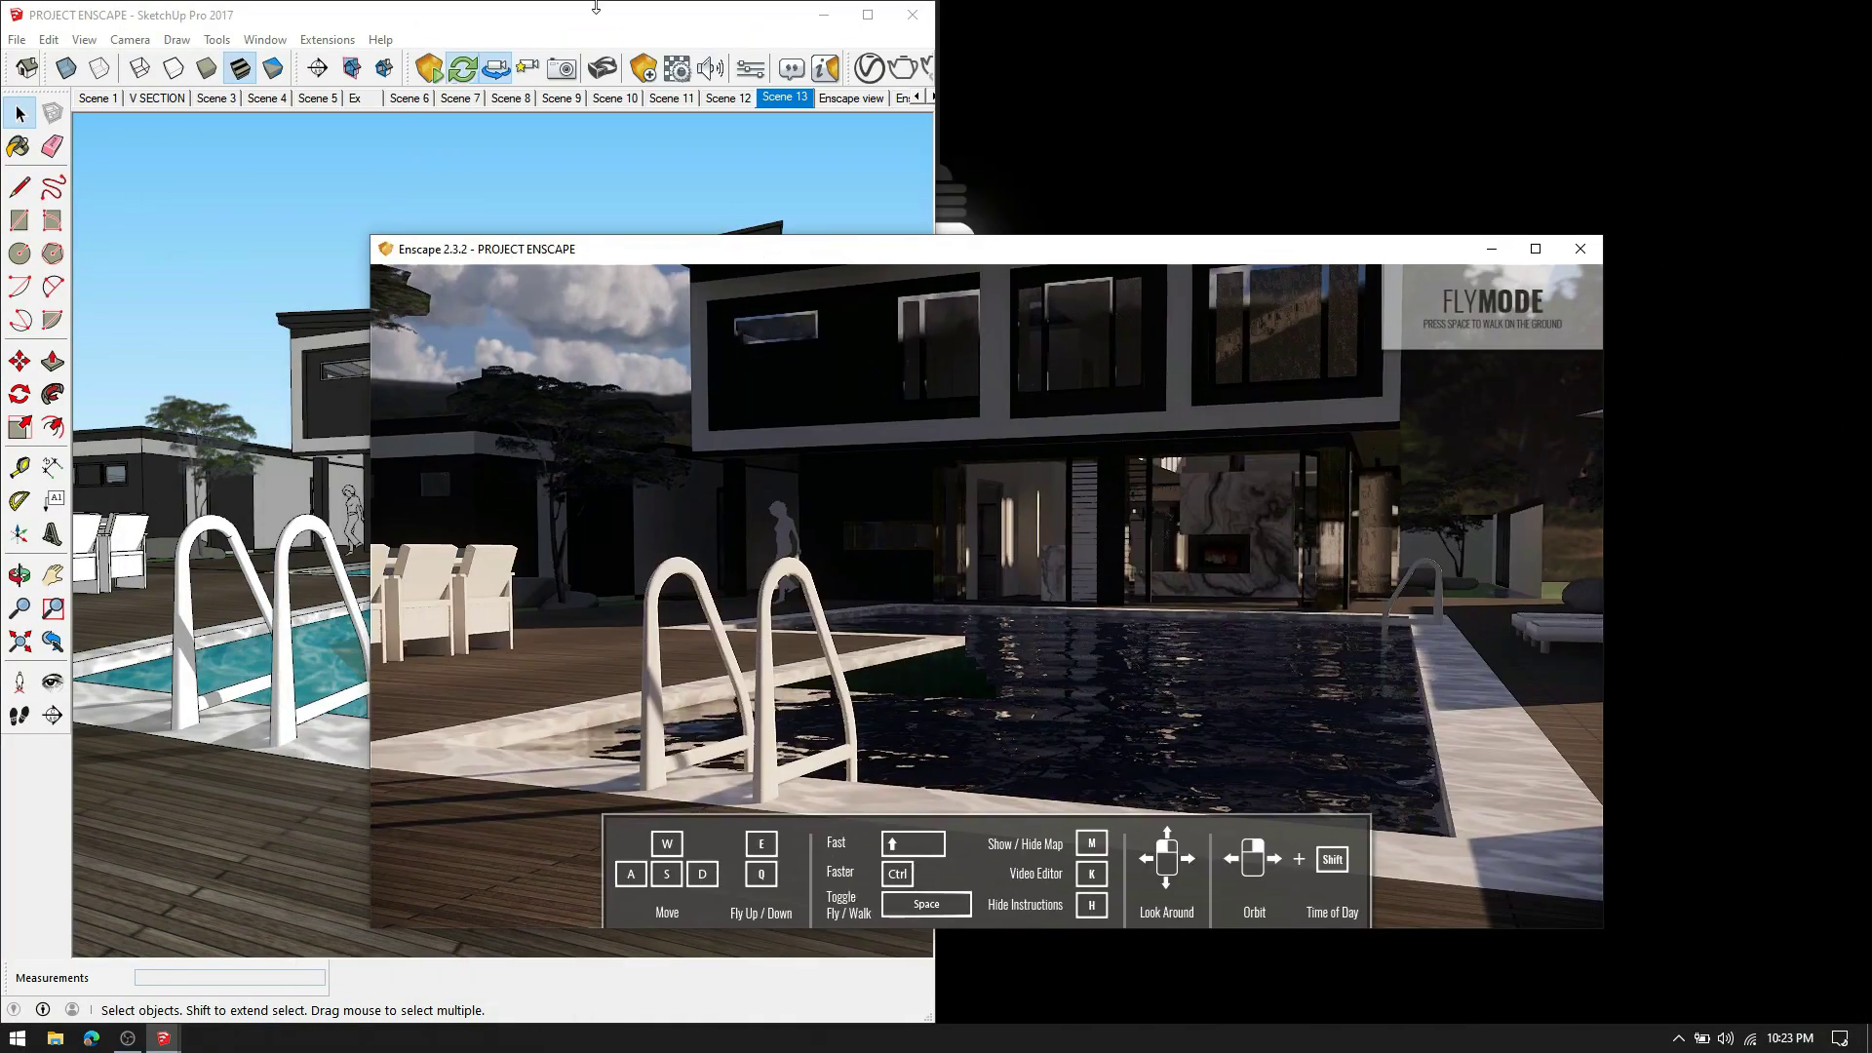
pyautogui.click(824, 15)
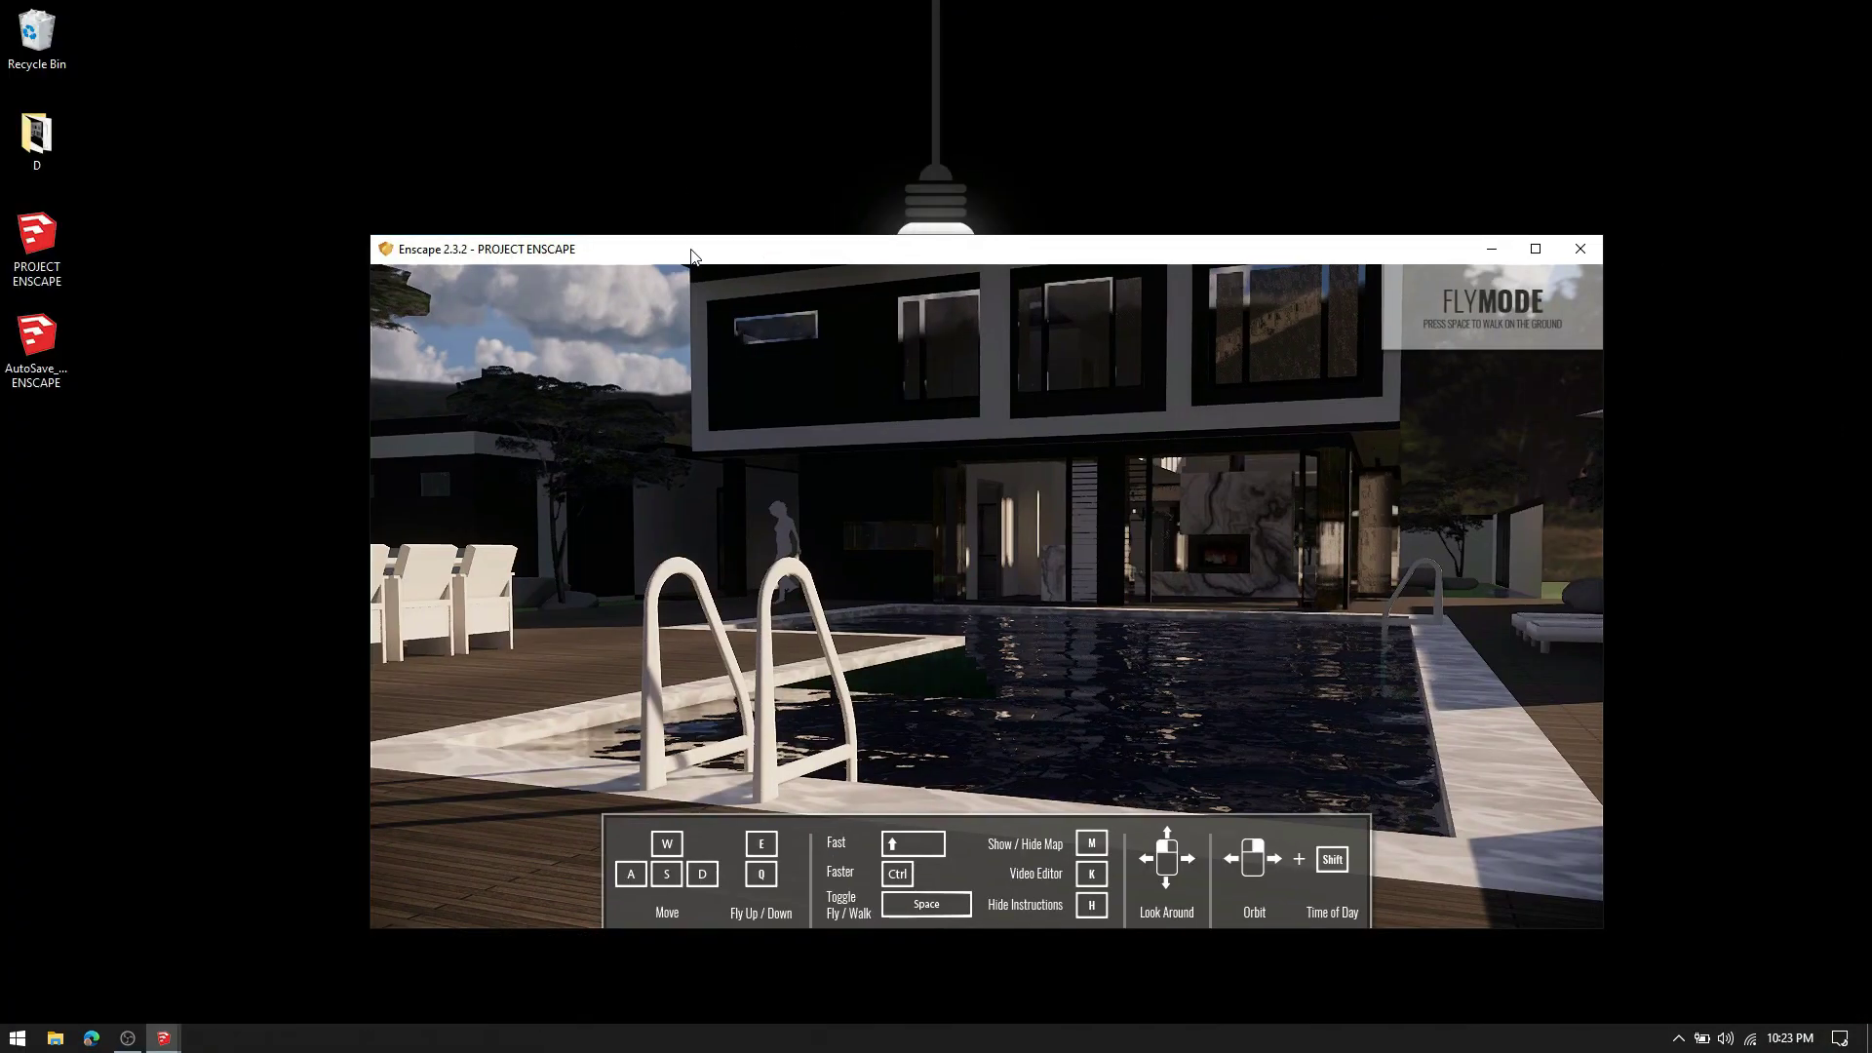
pyautogui.moveTo(780, 248); pyautogui.dragTo(669, 157)
pyautogui.moveTo(163, 1037)
pyautogui.click(58, 950)
# Step: Export a Scene 13 pool-ladder screenshot with its default name, then close Enscape
pyautogui.click(480, 182)
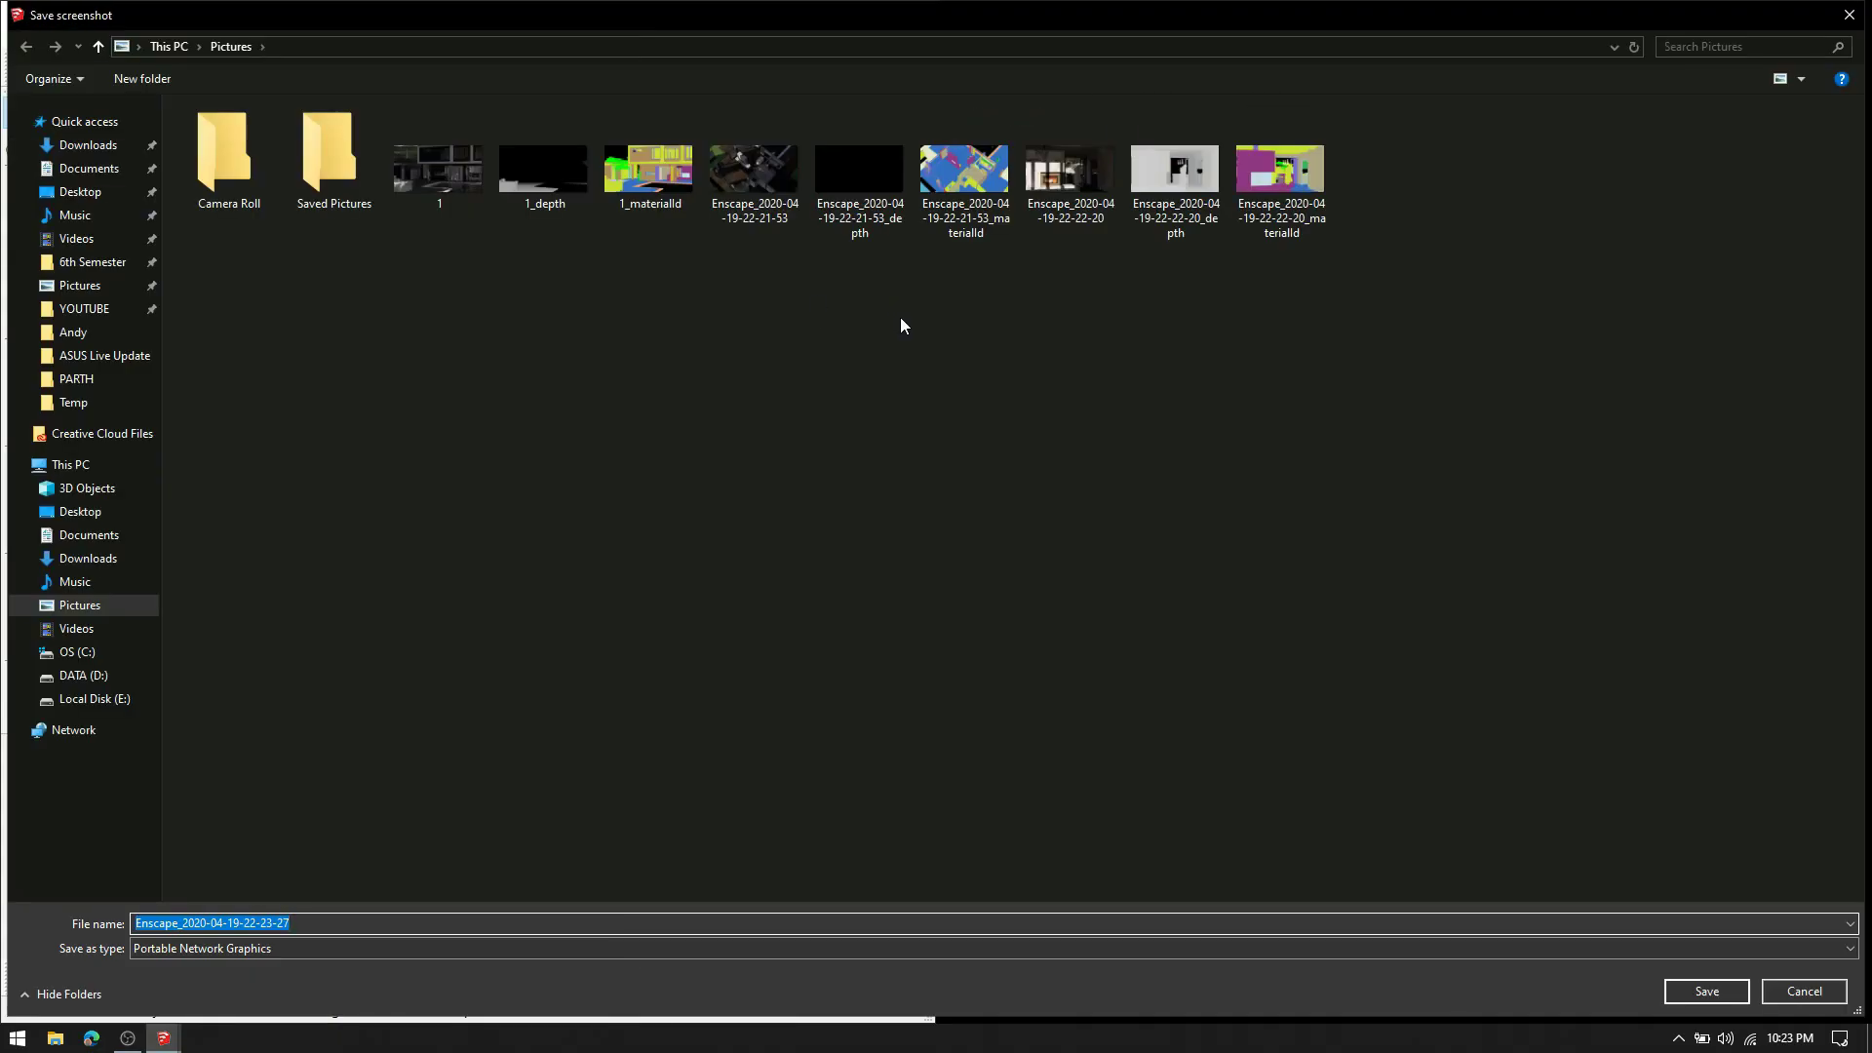
pyautogui.click(1707, 991)
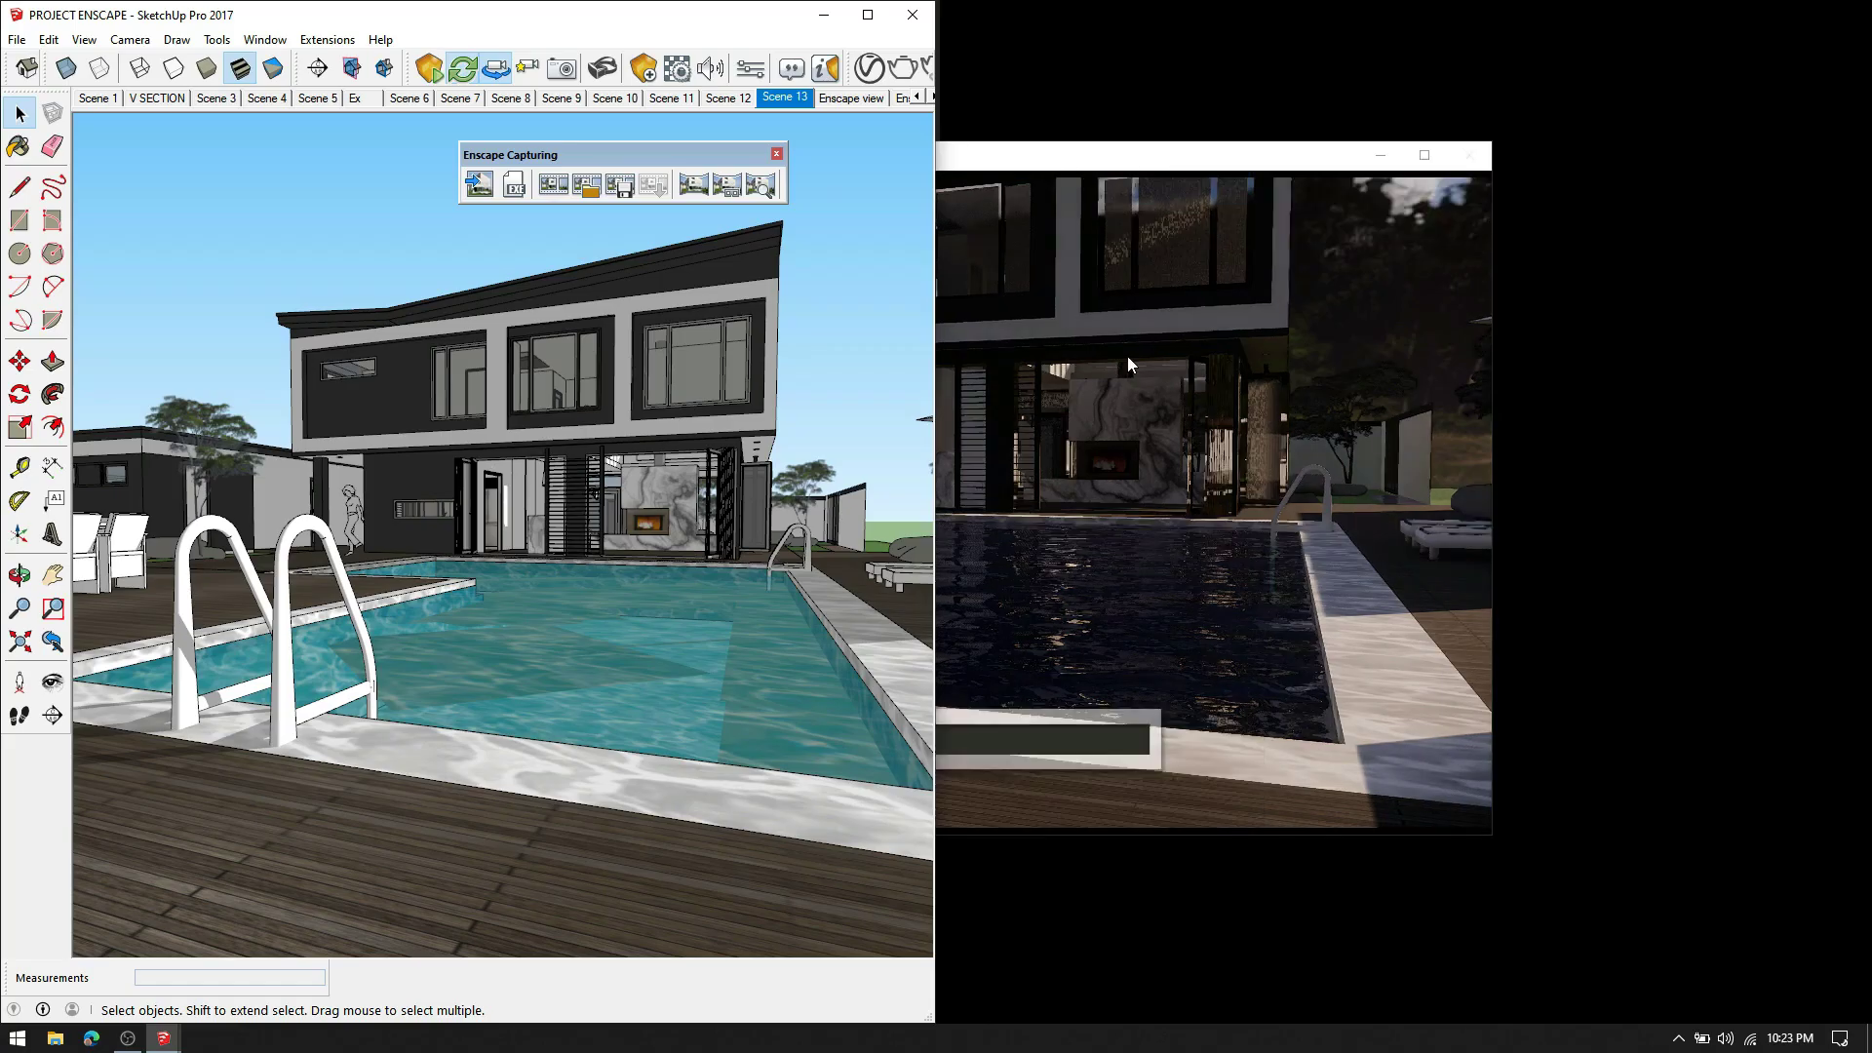
pyautogui.click(1469, 156)
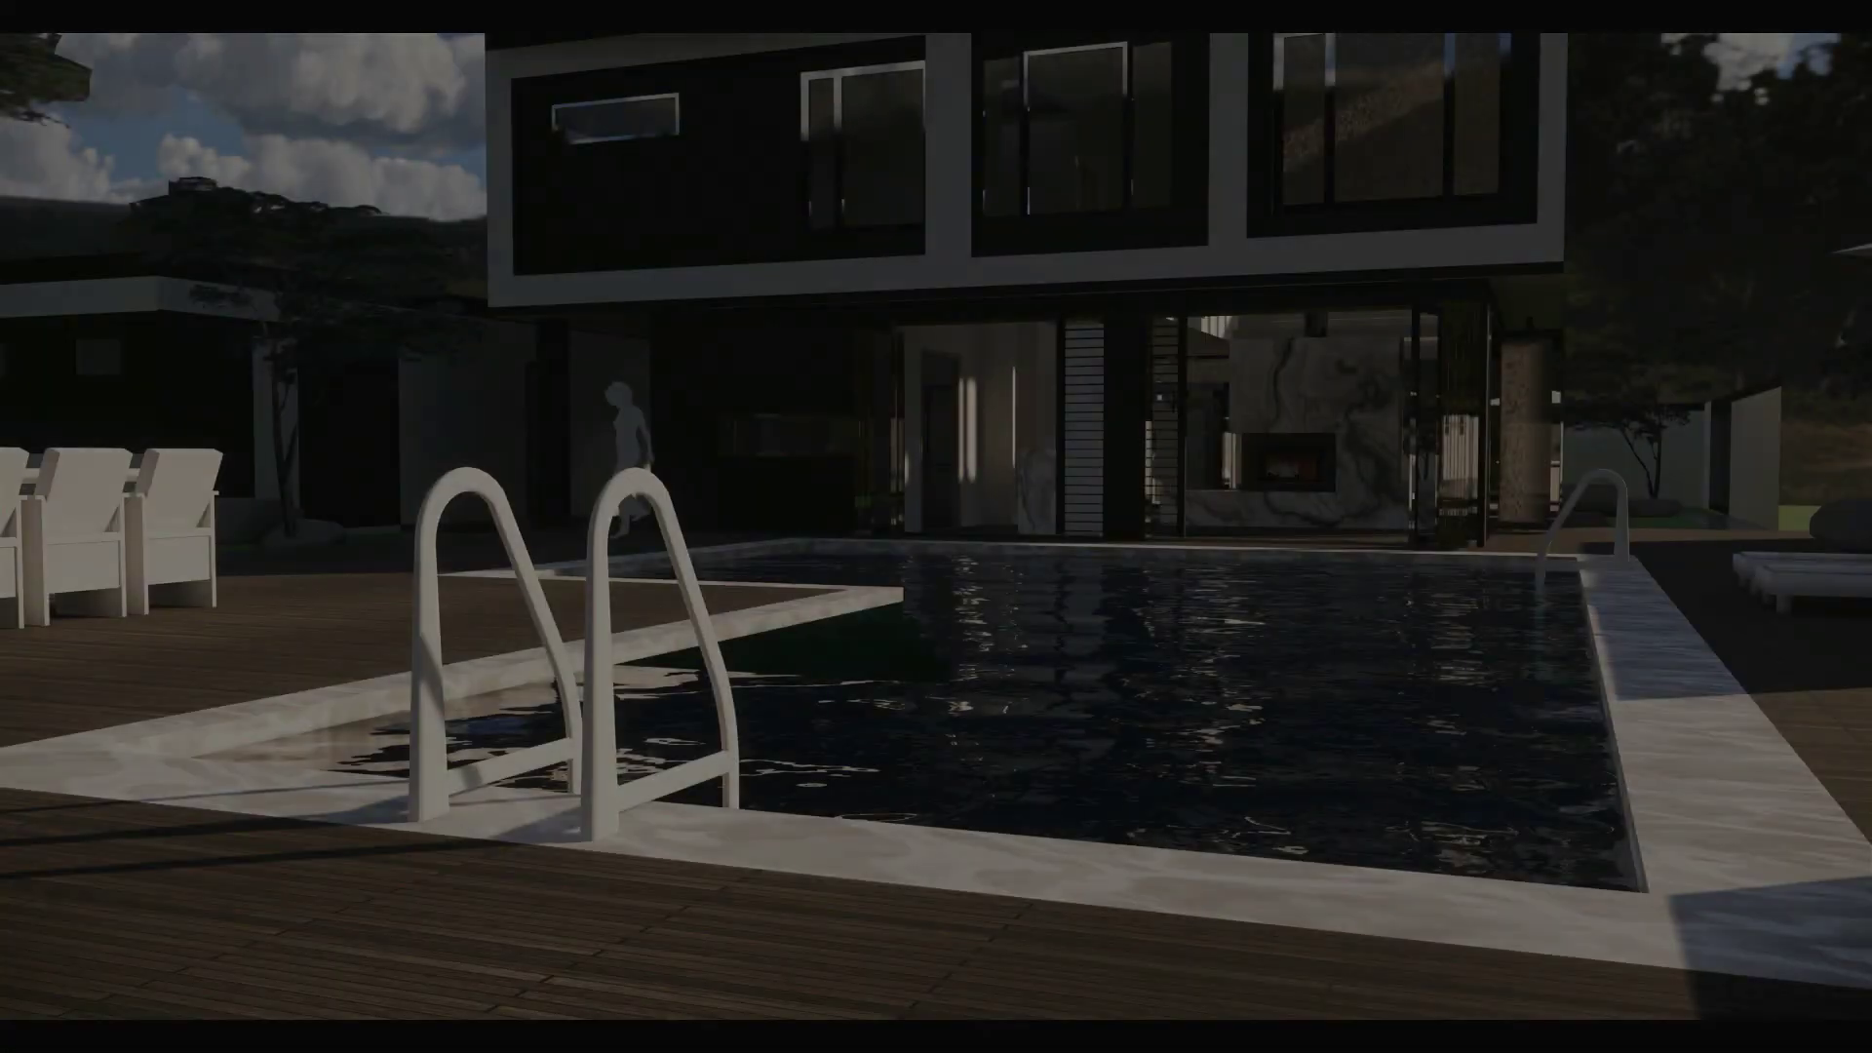